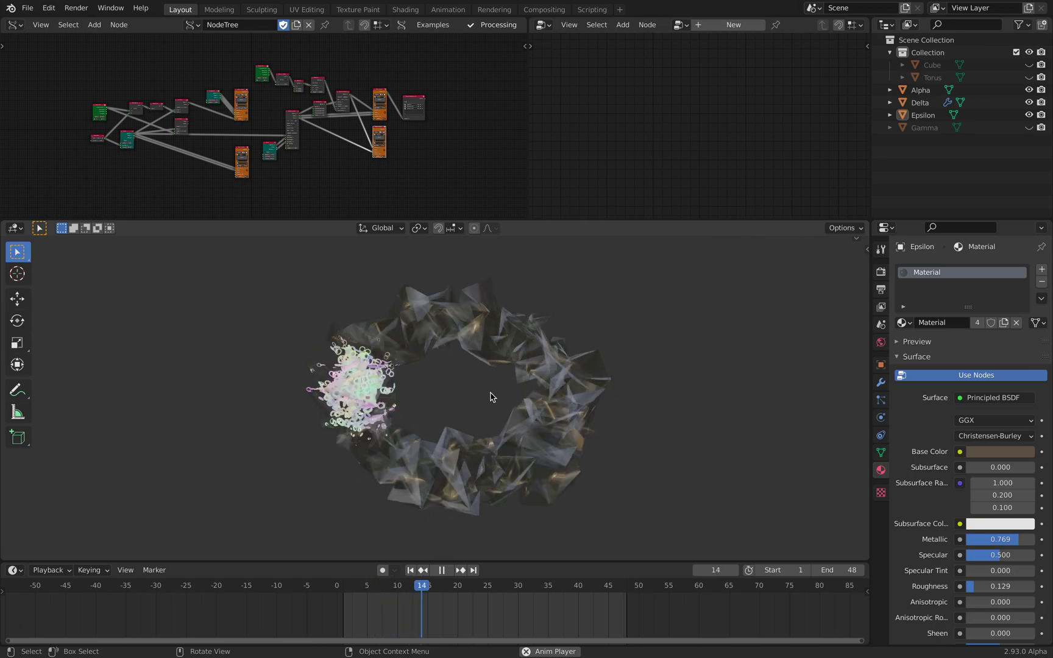
# Stop the animation and enlarge the NodeTree editor in both width and height.
pyautogui.press('space')
pyautogui.moveTo(495, 130); pyautogui.dragTo(529, 133, button='middle')
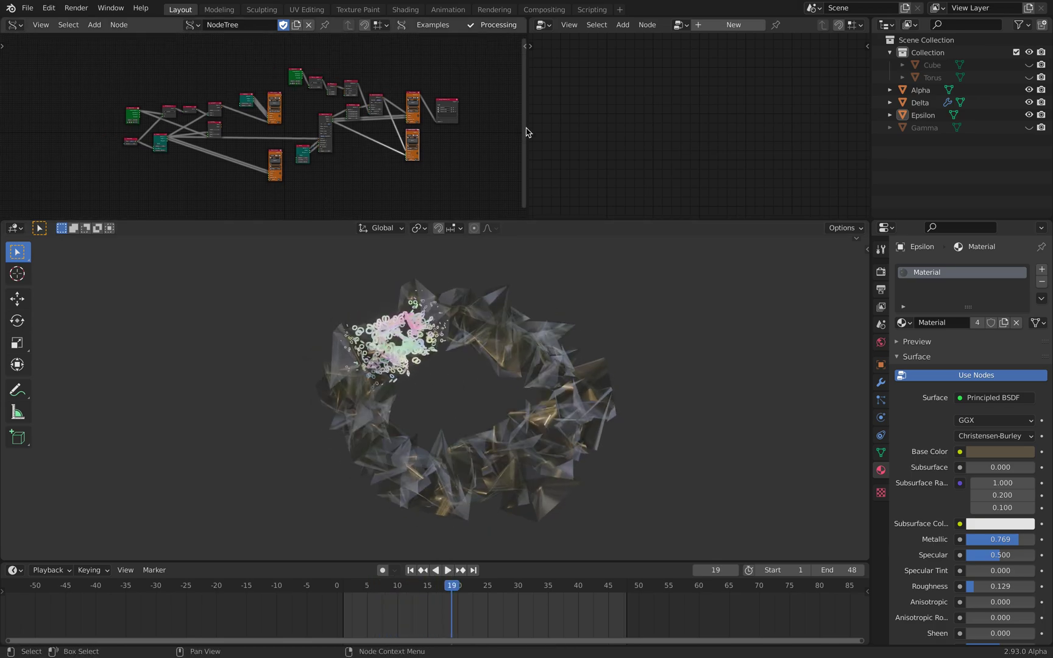
pyautogui.moveTo(528, 126); pyautogui.dragTo(566, 128)
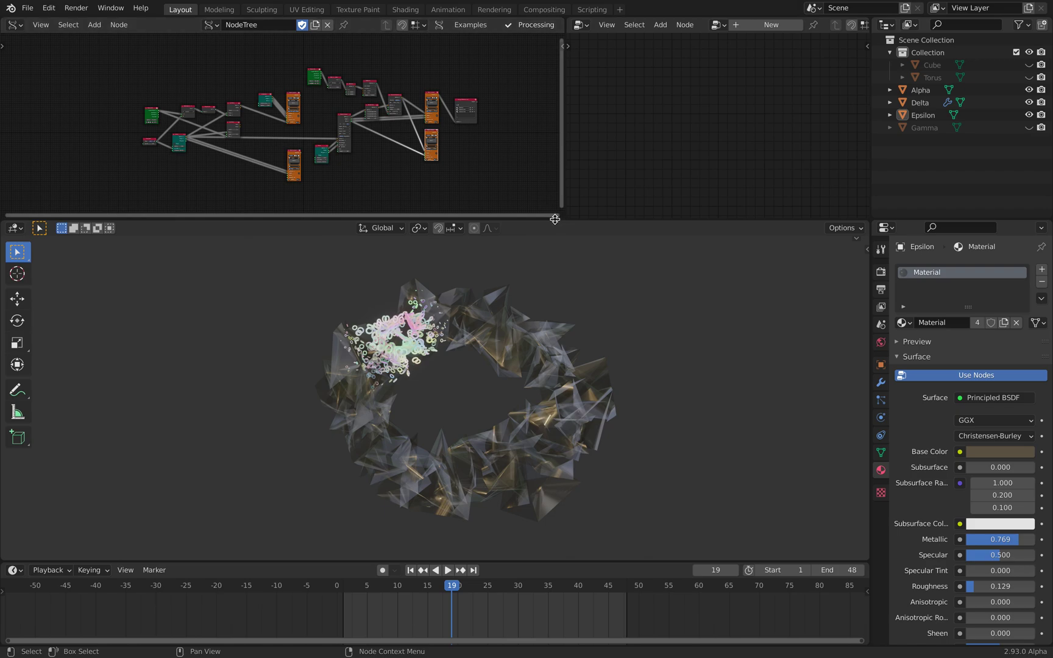
pyautogui.moveTo(554, 221); pyautogui.dragTo(553, 285)
pyautogui.scroll(3, 378, 207)
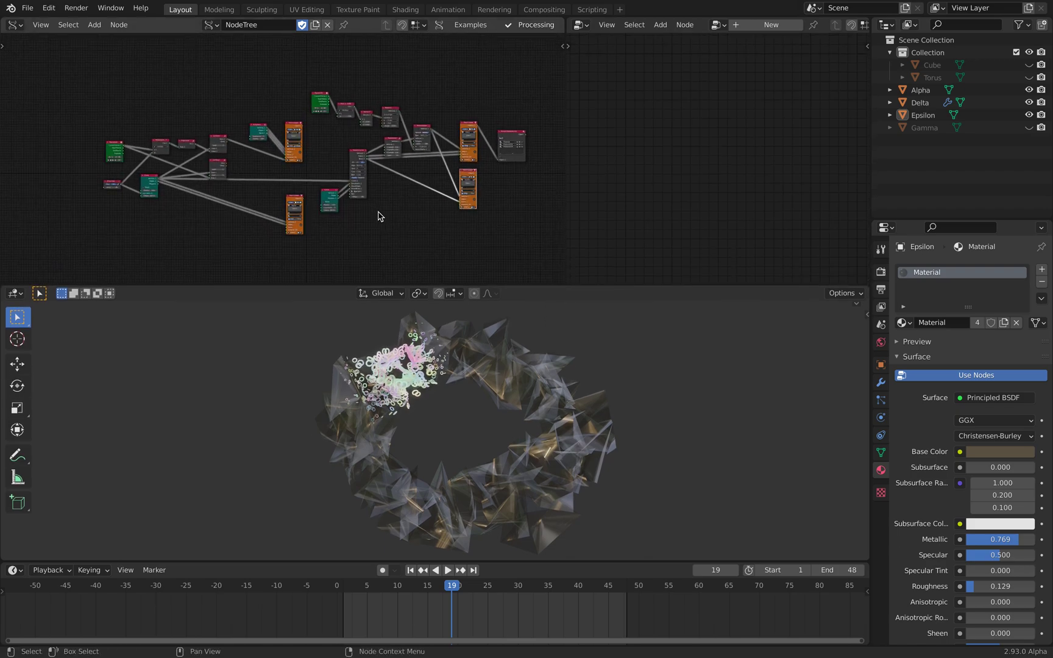
# Examine the overall NodeTree layout from the Frame Info node to the Assign Materials List node.
pyautogui.scroll(4, 408, 212)
pyautogui.moveTo(372, 211); pyautogui.dragTo(341, 207, button='middle')
pyautogui.scroll(2, 379, 194)
pyautogui.scroll(2, 425, 178)
pyautogui.scroll(-4, 425, 179)
pyautogui.scroll(-4, 342, 206)
pyautogui.moveTo(405, 192); pyautogui.dragTo(329, 158, button='middle')
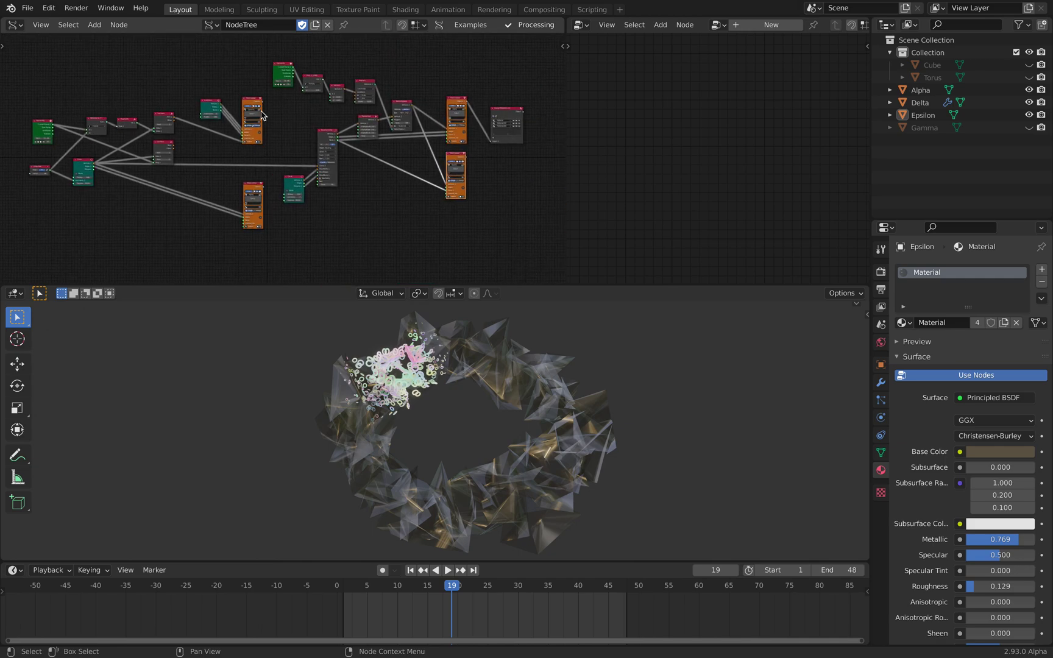
pyautogui.moveTo(155, 76); pyautogui.dragTo(177, 88, button='middle')
pyautogui.moveTo(263, 150); pyautogui.dragTo(188, 149, button='middle')
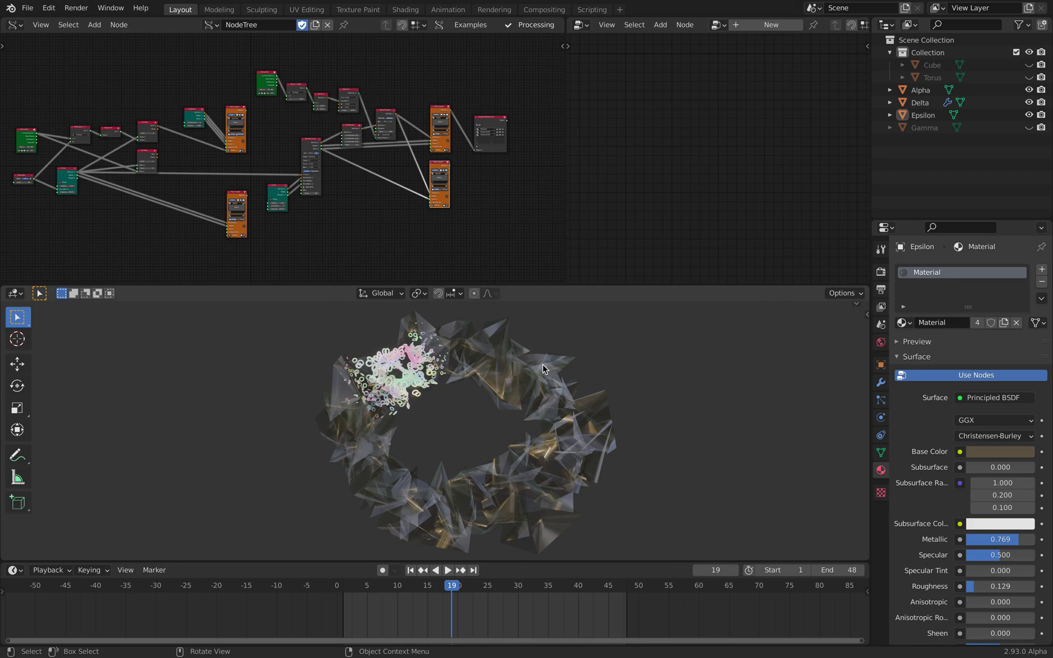
# Show the modifiers of the Delta object with its Geometry Nodes tree and rebalance the widths of the two node editors.
pyautogui.click(881, 382)
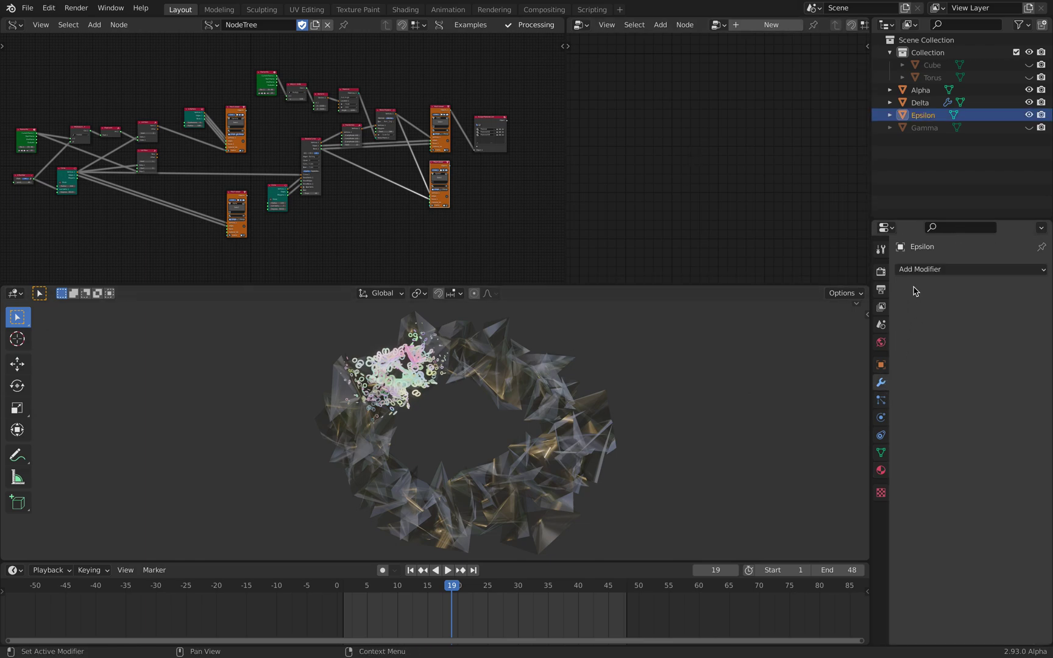
pyautogui.click(920, 102)
pyautogui.scroll(-10, 754, 239)
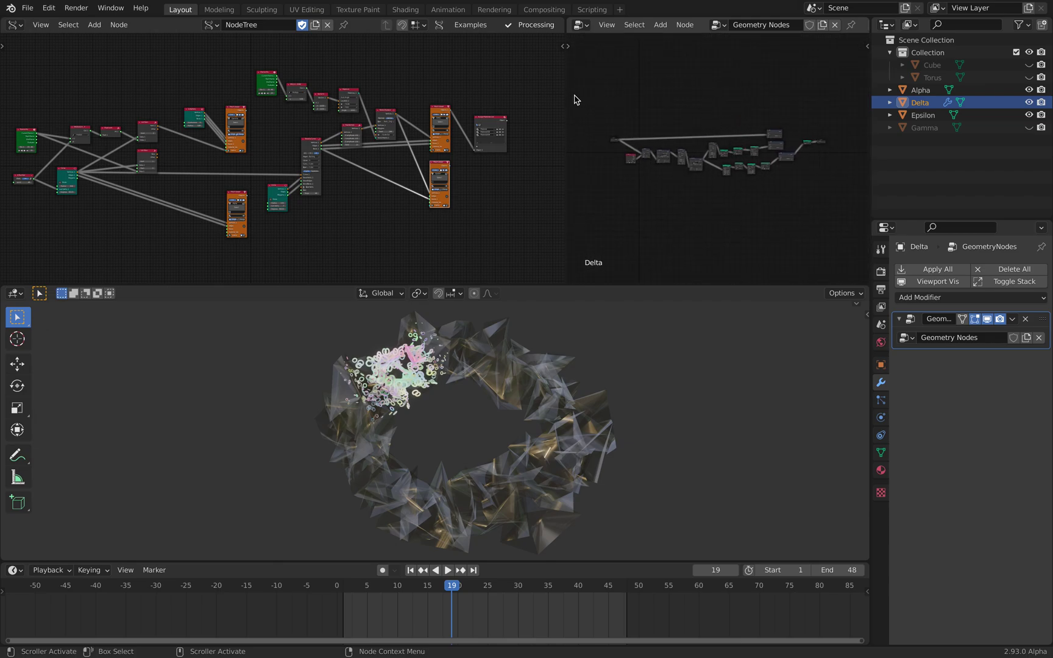
pyautogui.moveTo(566, 93); pyautogui.dragTo(450, 95)
pyautogui.scroll(3, 638, 152)
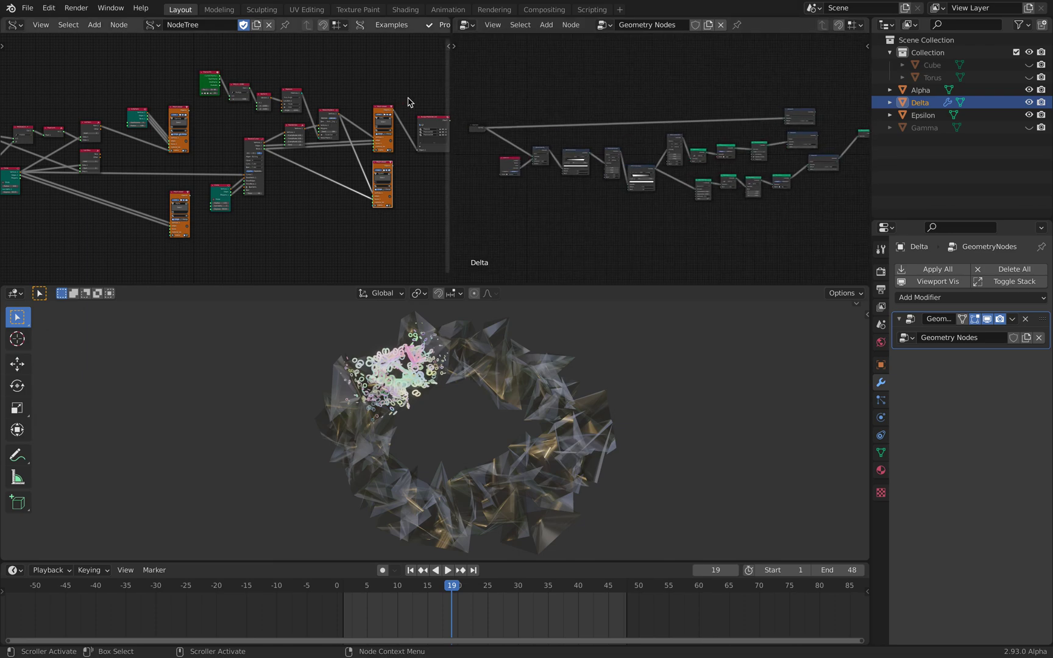
pyautogui.moveTo(452, 86); pyautogui.dragTo(543, 90)
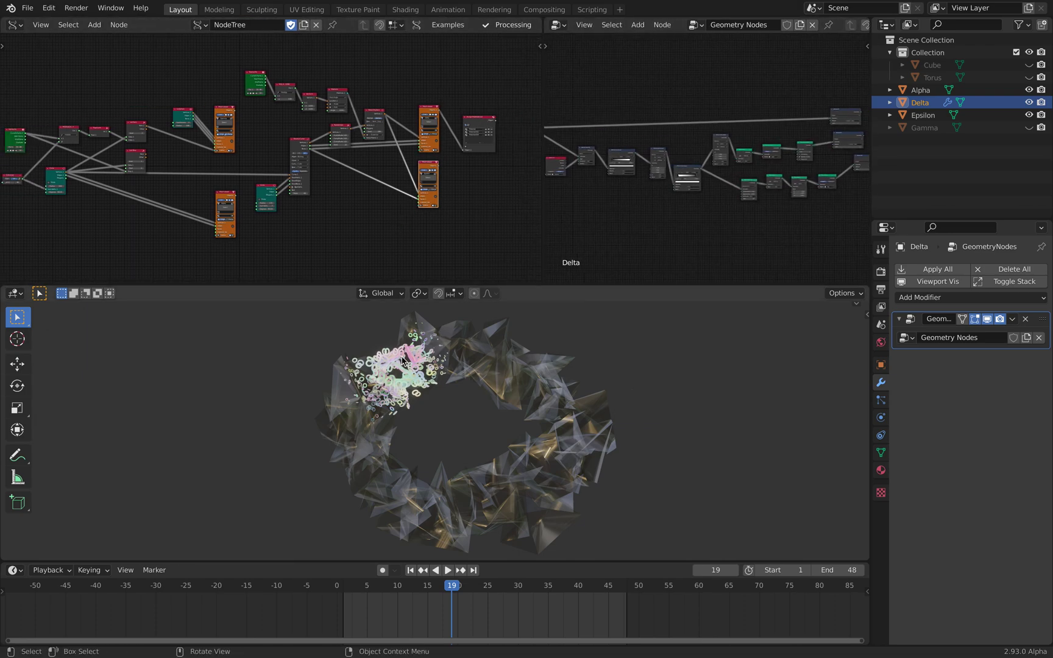
# Enlarge the NodeTree editor further around the Frame Info, Circle, List Item, List Slice and Gamma Mesh viewer nodes.
pyautogui.moveTo(399, 373); pyautogui.dragTo(390, 369, button='middle')
pyautogui.moveTo(449, 285); pyautogui.dragTo(449, 308)
pyautogui.moveTo(457, 393)
pyautogui.mouseDown(button='middle')
pyautogui.moveTo(477, 404)
pyautogui.moveTo(454, 390)
pyautogui.mouseUp(button='middle')
pyautogui.moveTo(400, 208); pyautogui.dragTo(530, 203, button='middle')
pyautogui.scroll(8, 357, 176)
pyautogui.moveTo(292, 174); pyautogui.dragTo(192, 166, button='middle')
pyautogui.scroll(4, 201, 166)
pyautogui.moveTo(238, 165)
pyautogui.mouseDown(button='middle')
pyautogui.moveTo(221, 172)
pyautogui.moveTo(237, 176)
pyautogui.mouseUp(button='middle')
pyautogui.scroll(-2, 238, 183)
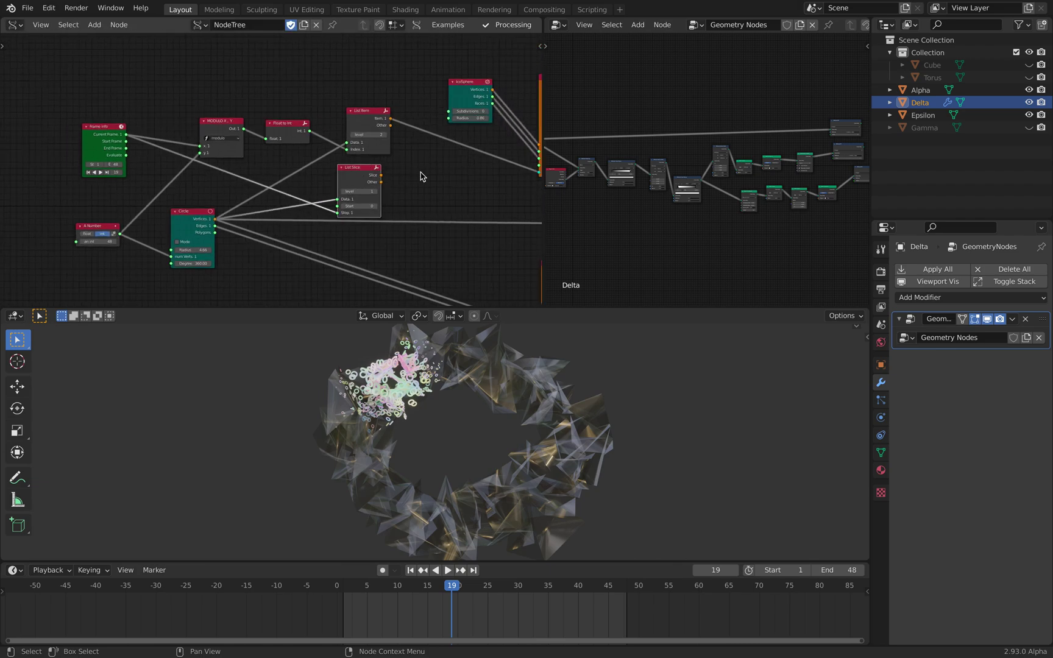
pyautogui.moveTo(542, 162); pyautogui.dragTo(644, 159)
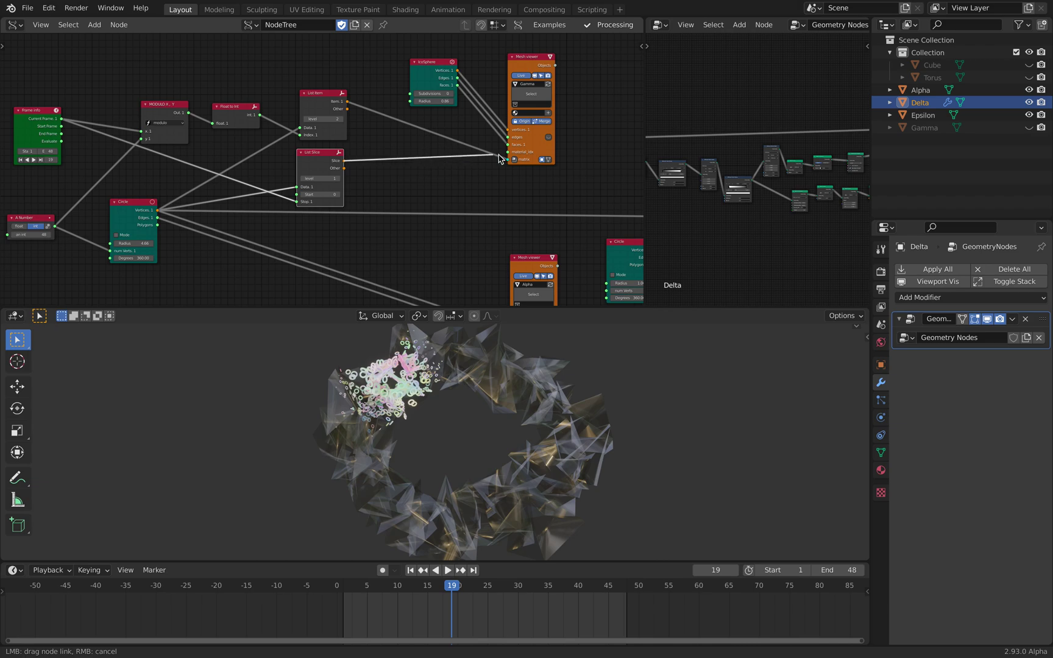
pyautogui.moveTo(408, 180); pyautogui.dragTo(424, 175, button='middle')
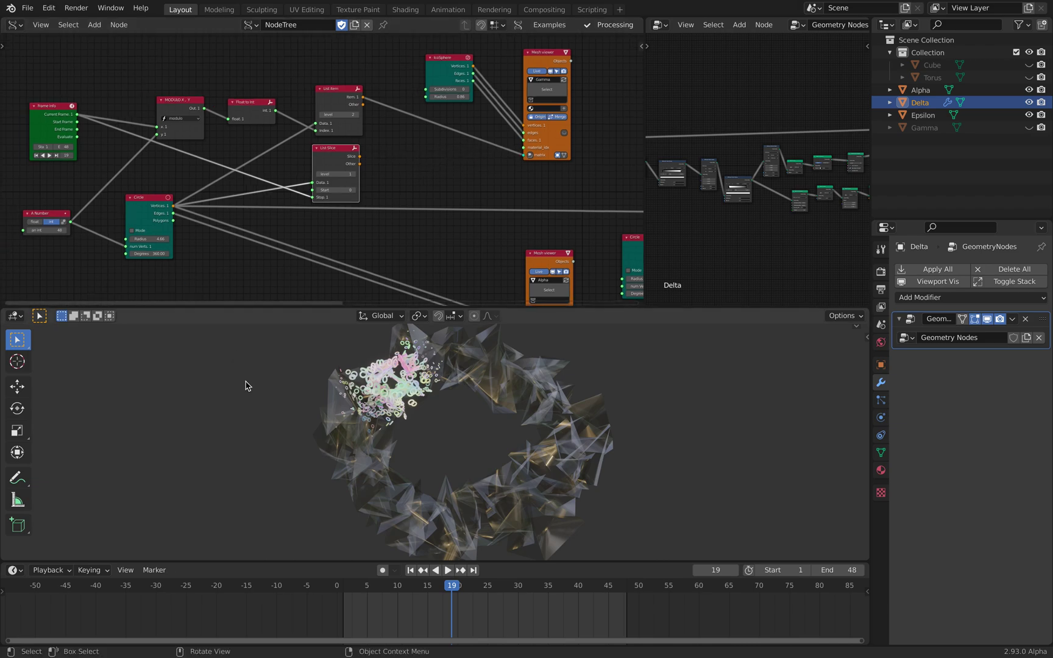
# Try larger Radius values on the Circle node that takes its vertex count from A Number.
pyautogui.moveTo(161, 239)
pyautogui.mouseDown()
pyautogui.moveTo(244, 239)
pyautogui.moveTo(164, 239)
pyautogui.mouseUp()
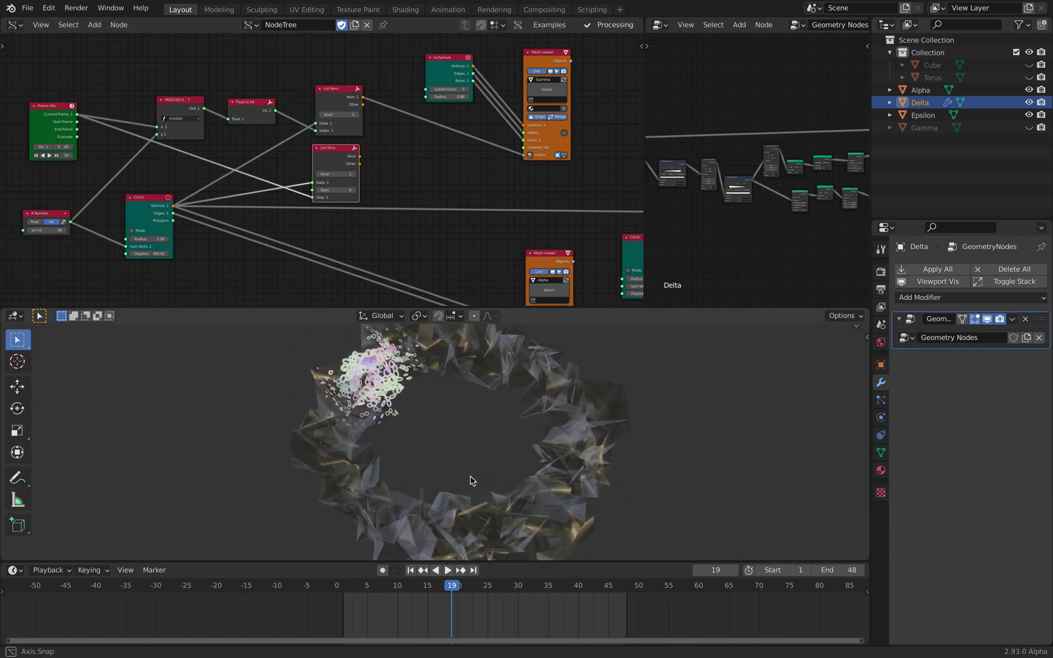
pyautogui.moveTo(373, 392); pyautogui.dragTo(377, 405, button='middle')
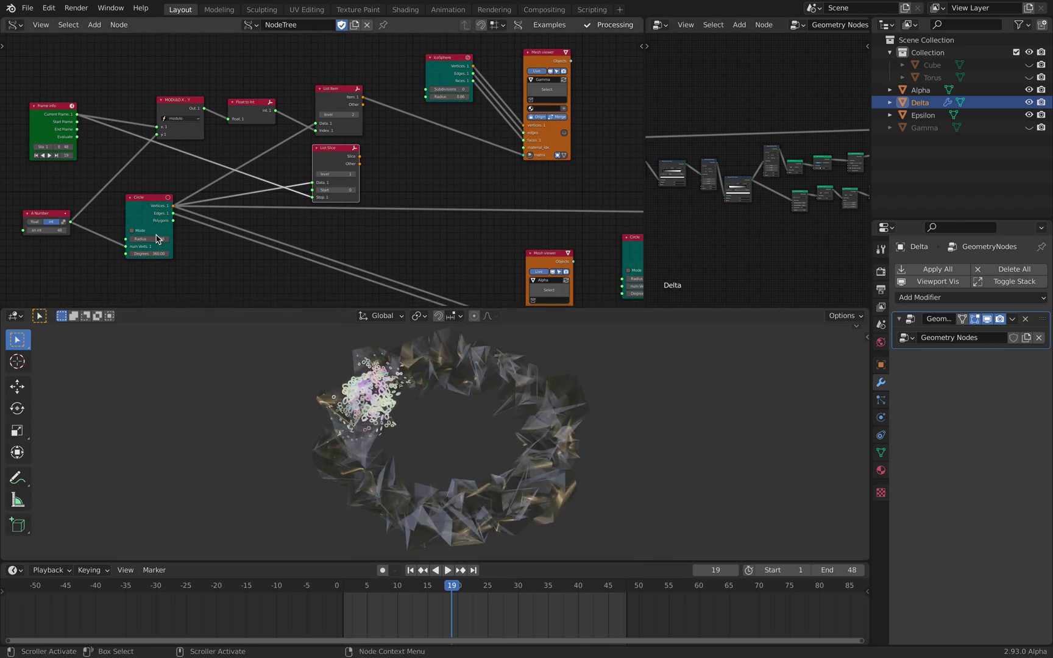
pyautogui.moveTo(150, 239); pyautogui.dragTo(231, 259)
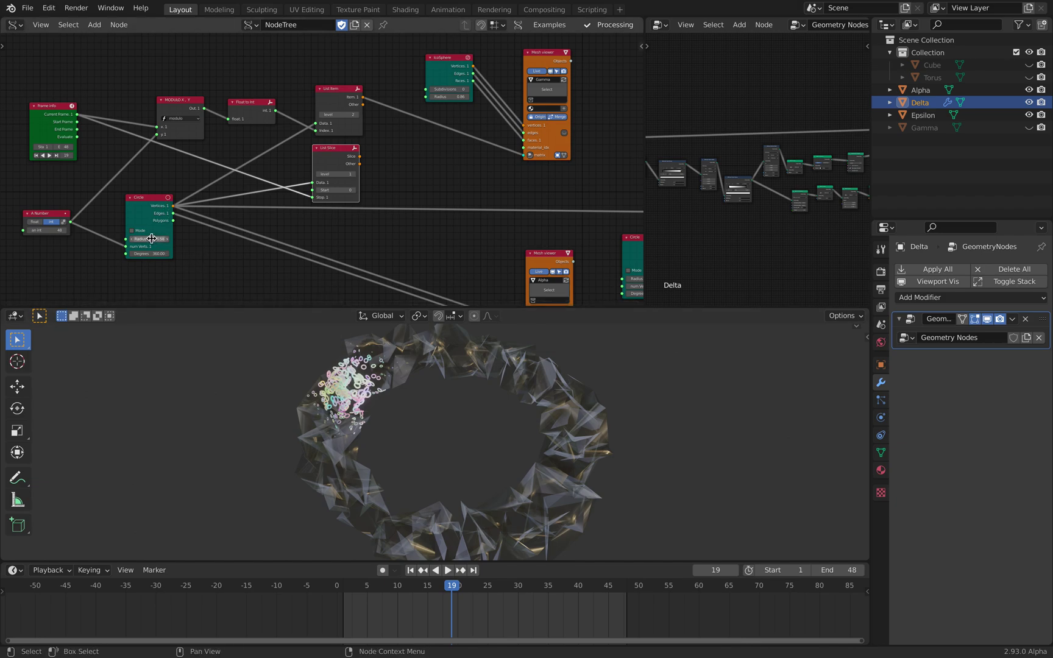
pyautogui.moveTo(151, 238); pyautogui.dragTo(162, 239)
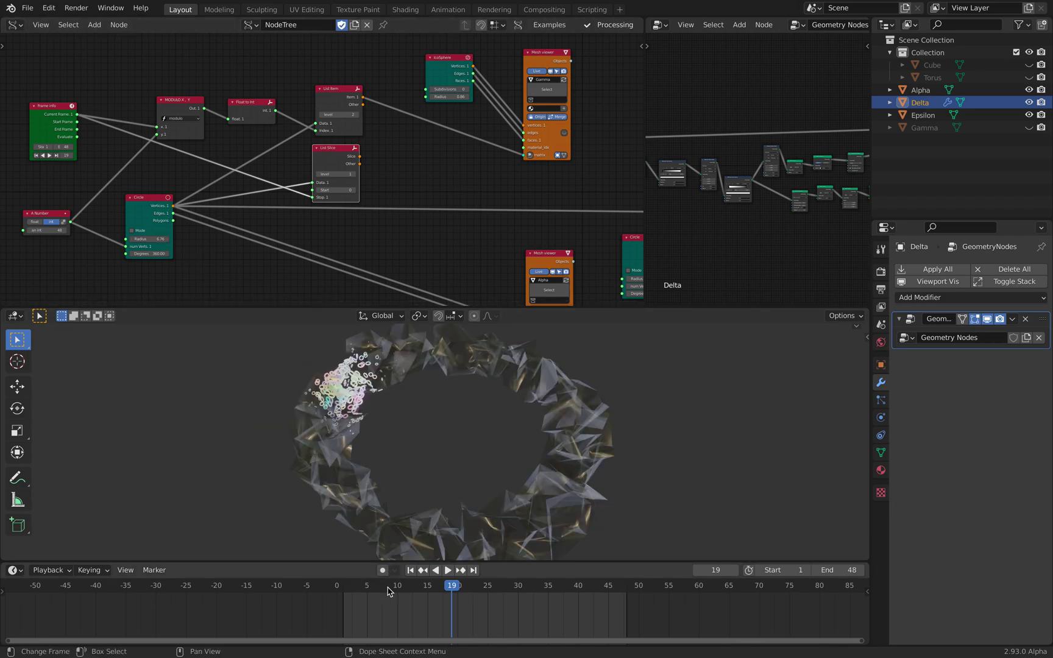
# Play the animation briefly, go to frame 23 and set the ring's Circle node Radius to 4.48.
pyautogui.press('space')
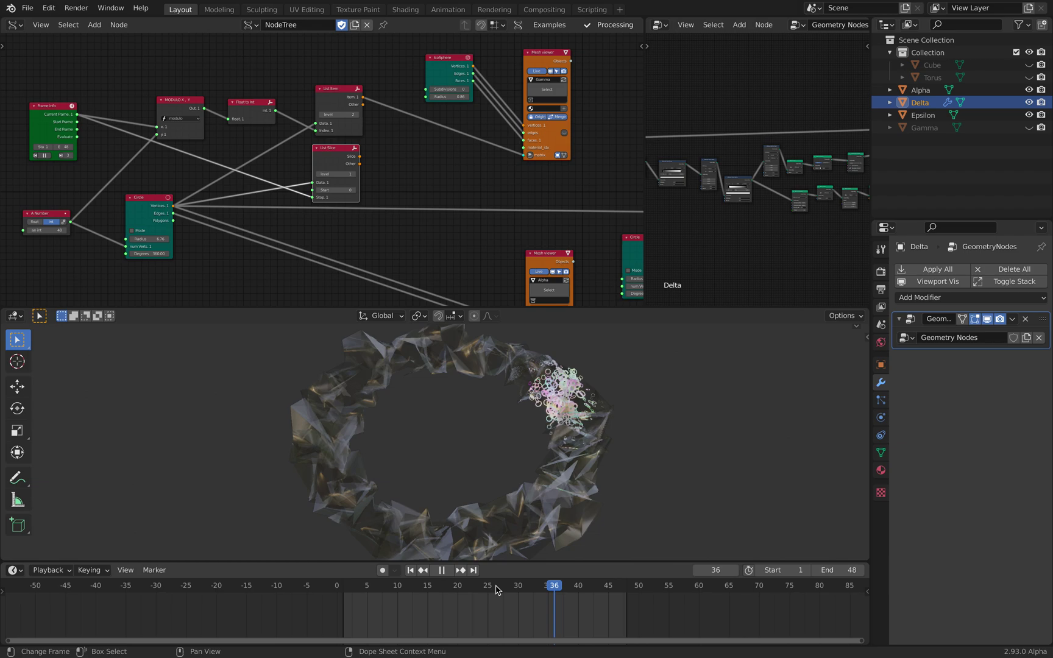
pyautogui.press('space')
pyautogui.moveTo(500, 589); pyautogui.dragTo(475, 586)
pyautogui.moveTo(160, 238); pyautogui.dragTo(111, 238)
# Try linking the List Slice node's Slice output to the Gamma Mesh viewer's matrix input and play the animation from the start.
pyautogui.moveTo(265, 185); pyautogui.dragTo(358, 183, button='middle')
pyautogui.scroll(3, 347, 178)
pyautogui.click(231, 203)
pyautogui.moveTo(231, 203); pyautogui.dragTo(245, 199)
pyautogui.moveTo(360, 191); pyautogui.dragTo(250, 204, button='middle')
pyautogui.moveTo(344, 155); pyautogui.dragTo(346, 149)
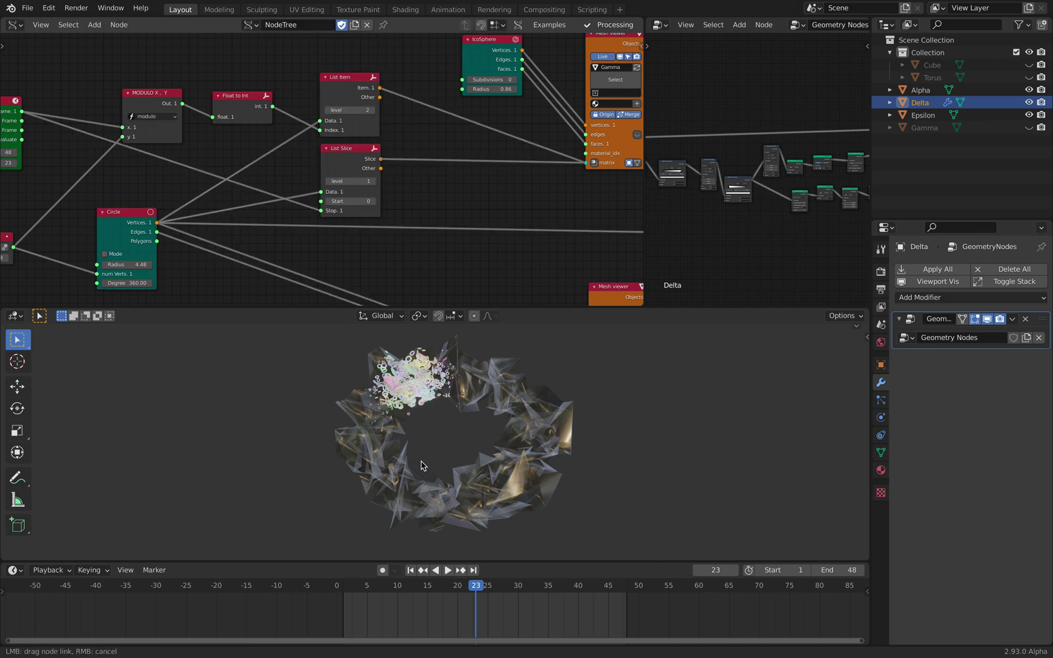
pyautogui.click(411, 571)
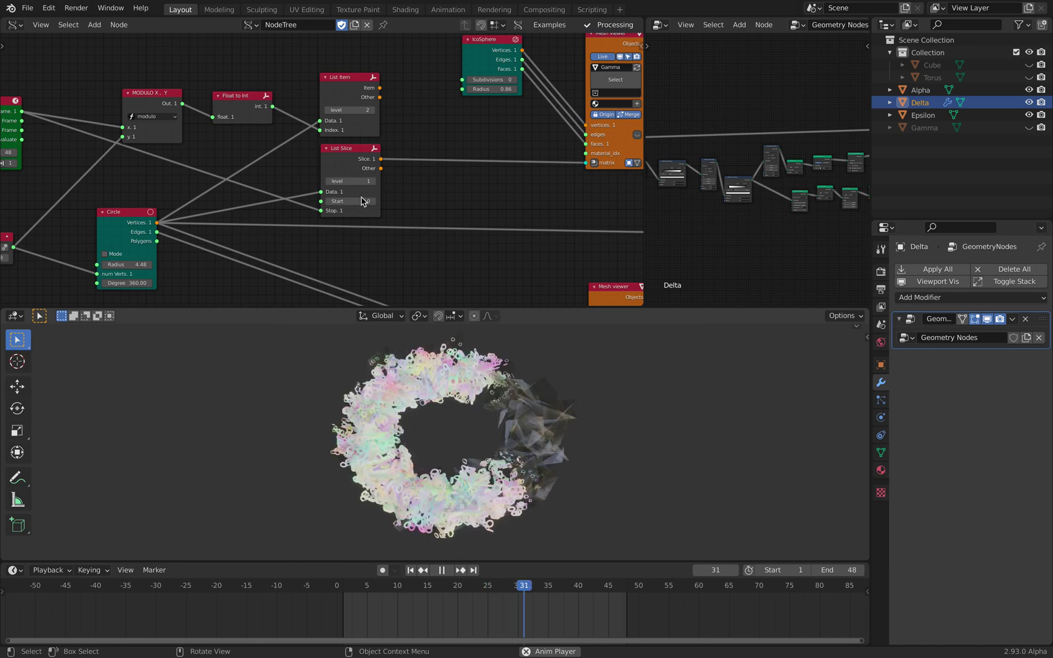
pyautogui.click(443, 571)
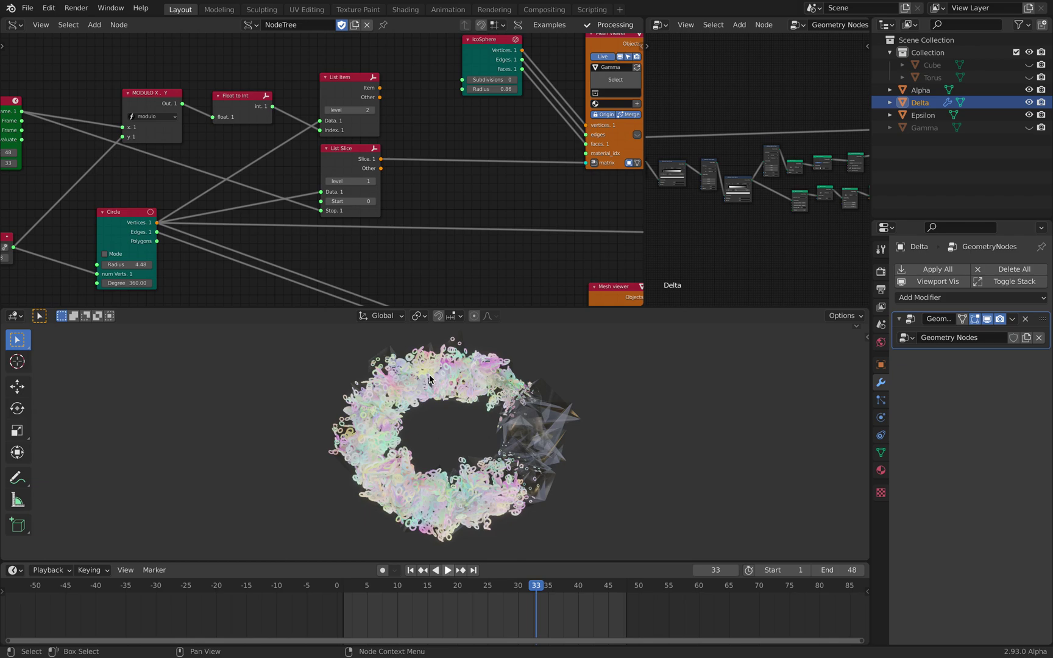
# Link the List Item node's Item output back to the Gamma Mesh viewer's matrix input.
pyautogui.moveTo(586, 163); pyautogui.dragTo(586, 162)
pyautogui.moveTo(463, 206); pyautogui.dragTo(556, 255, button='middle')
pyautogui.moveTo(437, 147); pyautogui.dragTo(432, 134)
# Examine the Frame Info, A Number, MODULO and Circle nodes and preview the animation they drive.
pyautogui.moveTo(439, 160); pyautogui.dragTo(627, 126, button='middle')
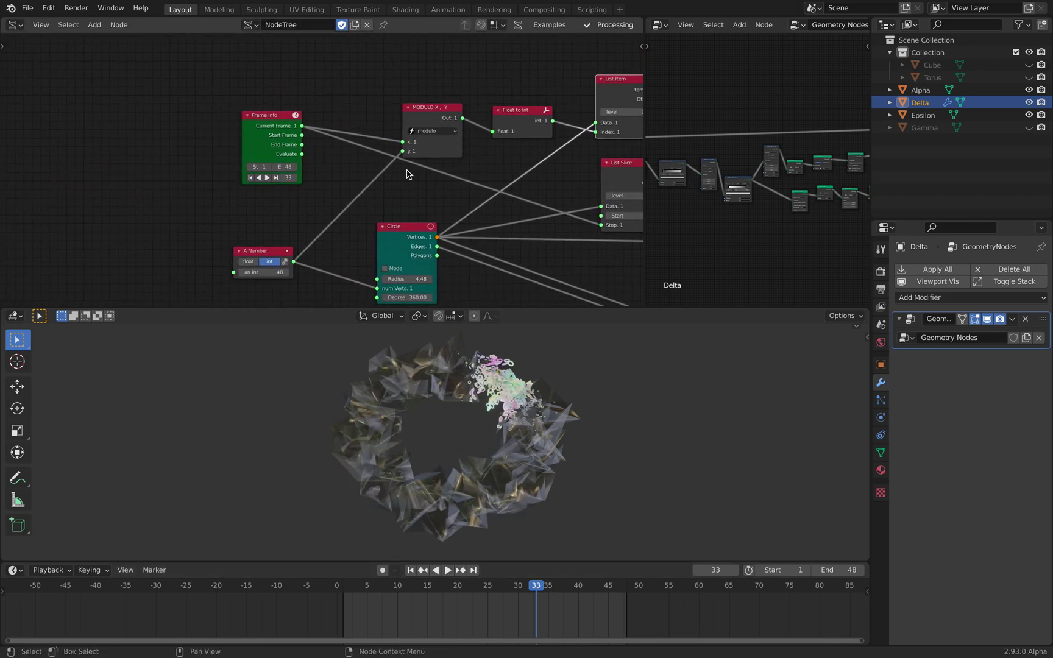
pyautogui.scroll(2, 419, 169)
pyautogui.moveTo(419, 169); pyautogui.dragTo(227, 68, button='middle')
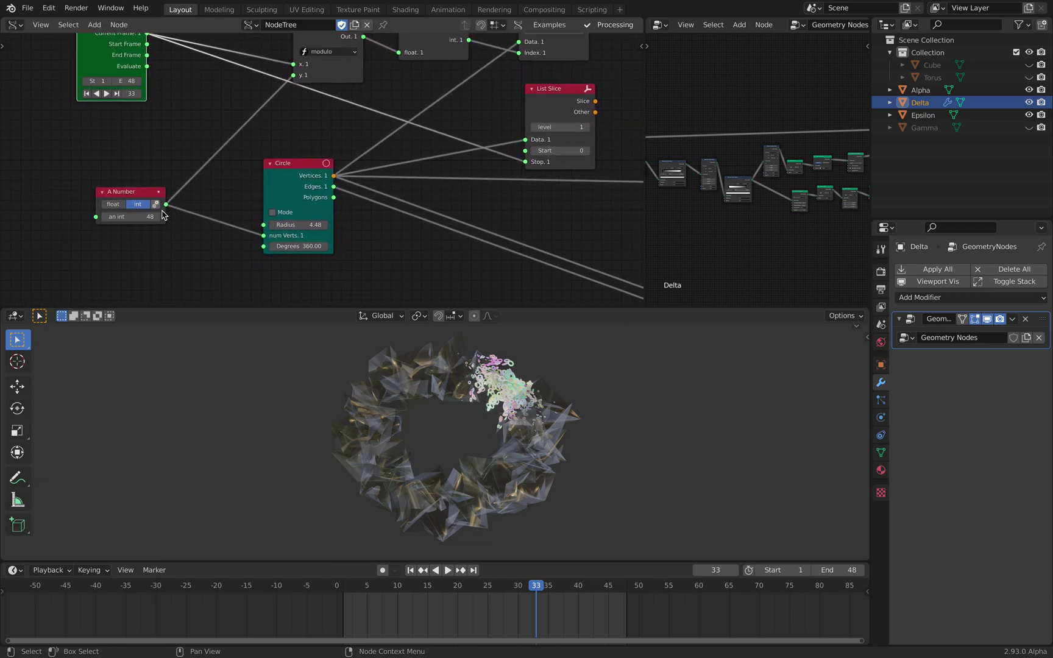
pyautogui.moveTo(201, 205); pyautogui.dragTo(171, 212, button='middle')
pyautogui.moveTo(249, 176); pyautogui.dragTo(227, 184)
pyautogui.scroll(2, 118, 197)
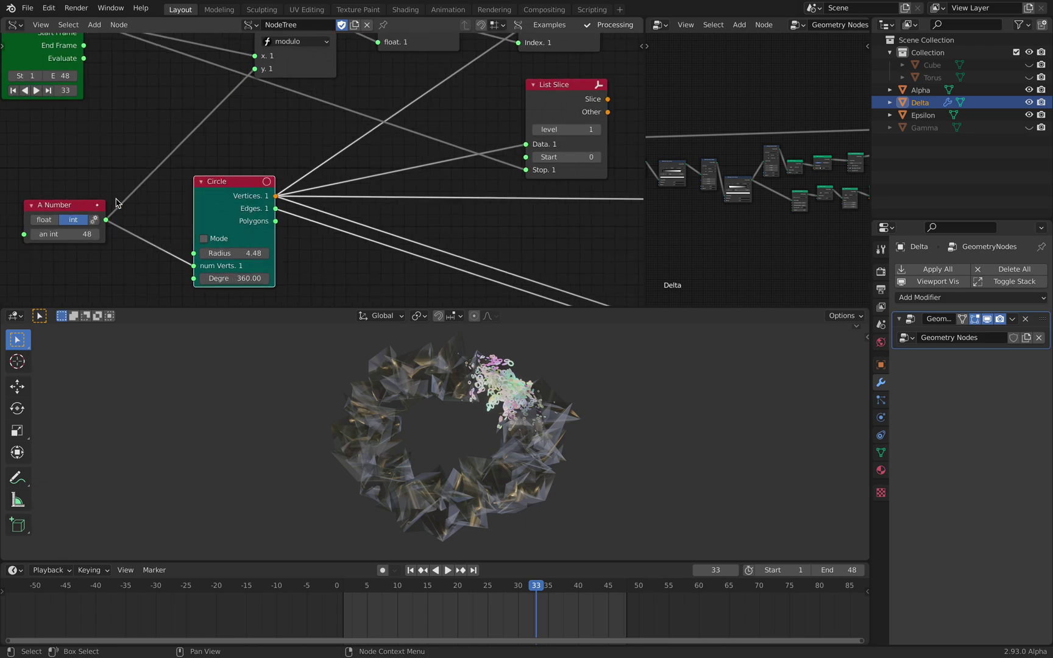
pyautogui.moveTo(116, 199); pyautogui.dragTo(218, 178, button='middle')
pyautogui.moveTo(183, 188); pyautogui.dragTo(173, 184)
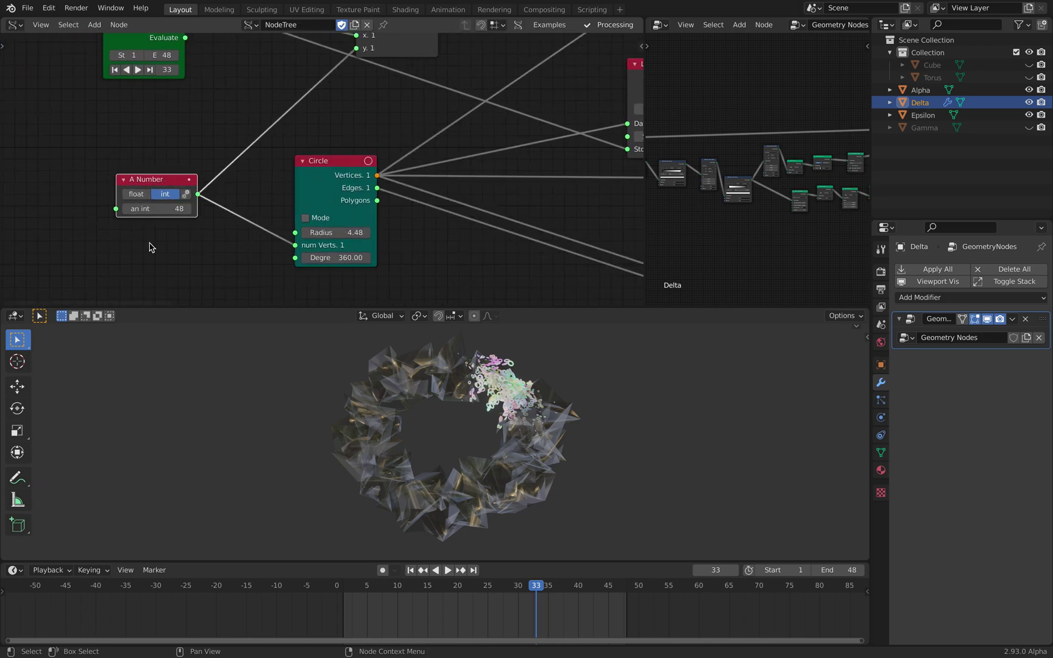
pyautogui.press('space')
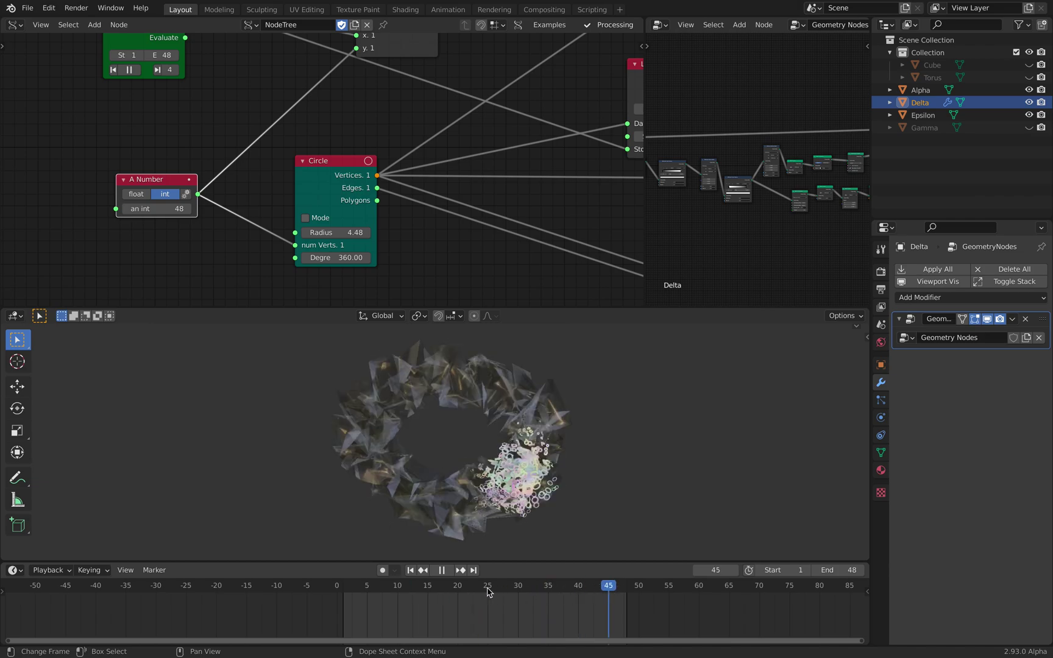
pyautogui.press('space')
# Slightly reduce the Radius of the Circle node that feeds the Bevel a Curve node's bevel inputs.
pyautogui.moveTo(516, 228); pyautogui.dragTo(175, 280, button='middle')
pyautogui.scroll(-3, 196, 268)
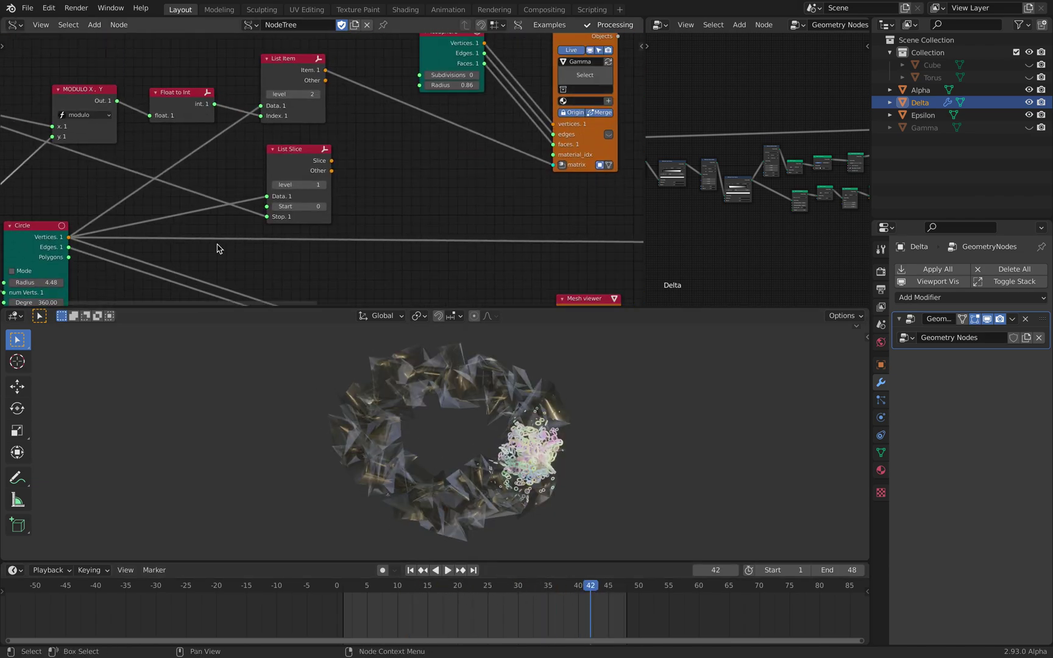
pyautogui.moveTo(328, 199); pyautogui.dragTo(276, 182, button='middle')
pyautogui.moveTo(431, 446); pyautogui.dragTo(429, 447, button='middle')
pyautogui.moveTo(279, 285); pyautogui.dragTo(148, 148, button='middle')
pyautogui.moveTo(417, 97); pyautogui.dragTo(419, 103)
pyautogui.scroll(-1, 413, 122)
pyautogui.moveTo(411, 124); pyautogui.dragTo(457, 61, button='middle')
pyautogui.scroll(3, 417, 193)
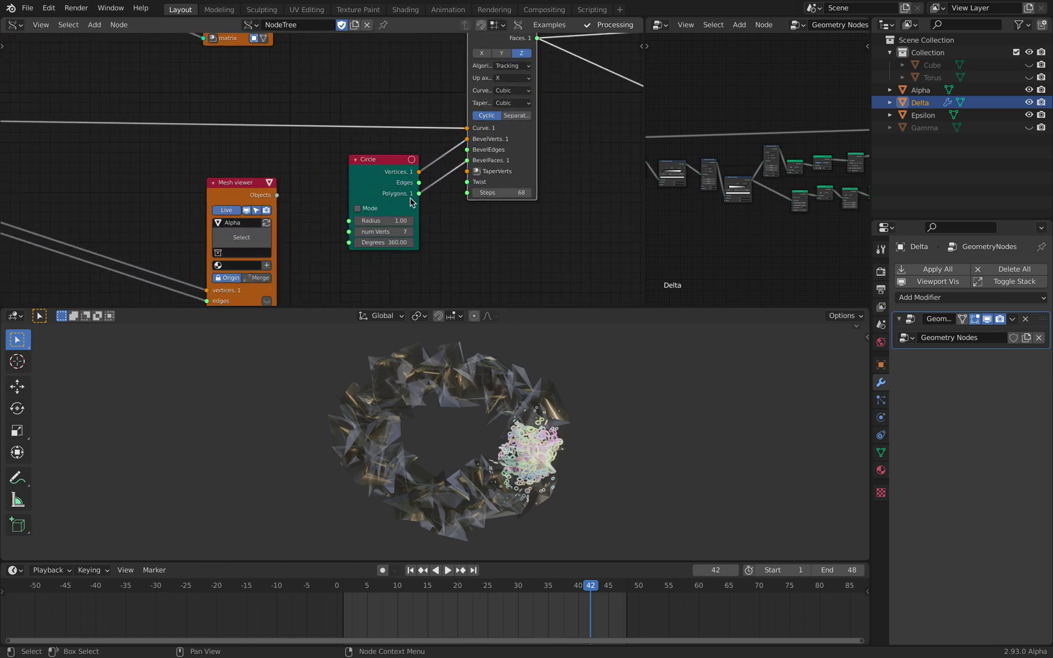
pyautogui.moveTo(390, 226)
pyautogui.mouseDown()
pyautogui.moveTo(432, 225)
pyautogui.moveTo(379, 225)
pyautogui.mouseUp()
# Move the Alpha Mesh viewer node farther away from the Circle node that feeds Bevel a Curve.
pyautogui.moveTo(245, 192); pyautogui.dragTo(159, 179)
pyautogui.moveTo(159, 178); pyautogui.dragTo(317, 196, button='middle')
pyautogui.scroll(-3, 318, 196)
pyautogui.moveTo(290, 191); pyautogui.dragTo(218, 185)
pyautogui.scroll(-3, 350, 208)
pyautogui.moveTo(350, 208); pyautogui.dragTo(239, 202, button='middle')
pyautogui.moveTo(152, 187); pyautogui.dragTo(268, 200, button='middle')
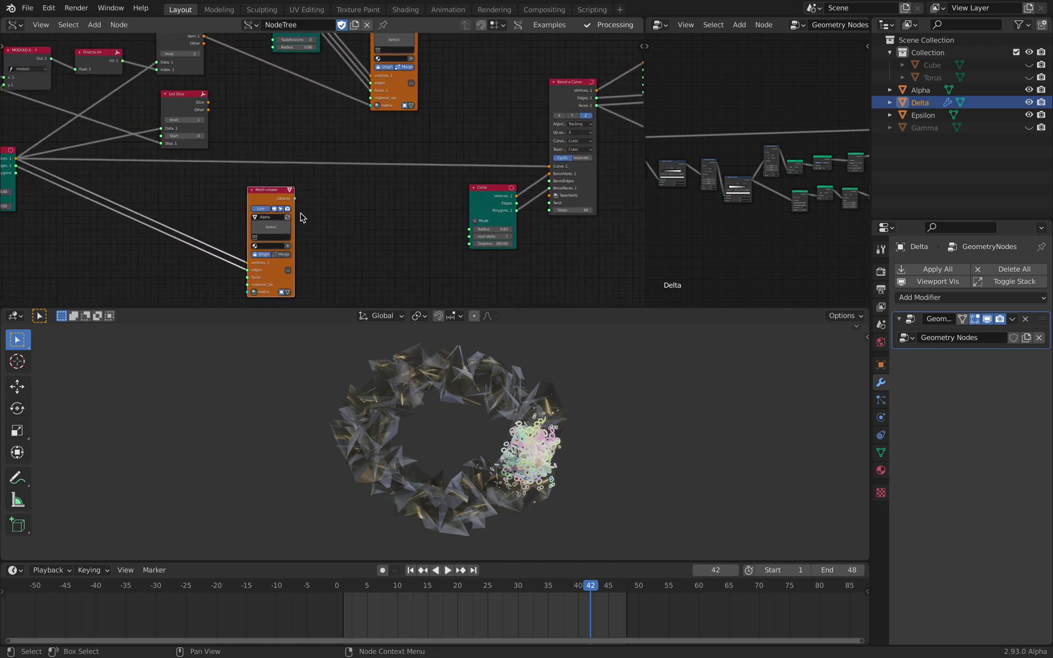
# Examine the Bevel a Curve, Randomize and Noise Displace nodes and play the animation to view the moving distortion.
pyautogui.moveTo(188, 204); pyautogui.dragTo(69, 219, button='middle')
pyautogui.moveTo(400, 177); pyautogui.dragTo(384, 219, button='middle')
pyautogui.scroll(3, 384, 219)
pyautogui.moveTo(383, 171); pyautogui.dragTo(381, 162)
pyautogui.scroll(1, 380, 162)
pyautogui.moveTo(392, 218); pyautogui.dragTo(524, 218)
pyautogui.moveTo(496, 195); pyautogui.dragTo(365, 205, button='middle')
pyautogui.moveTo(373, 134); pyautogui.dragTo(372, 116)
pyautogui.press('space')
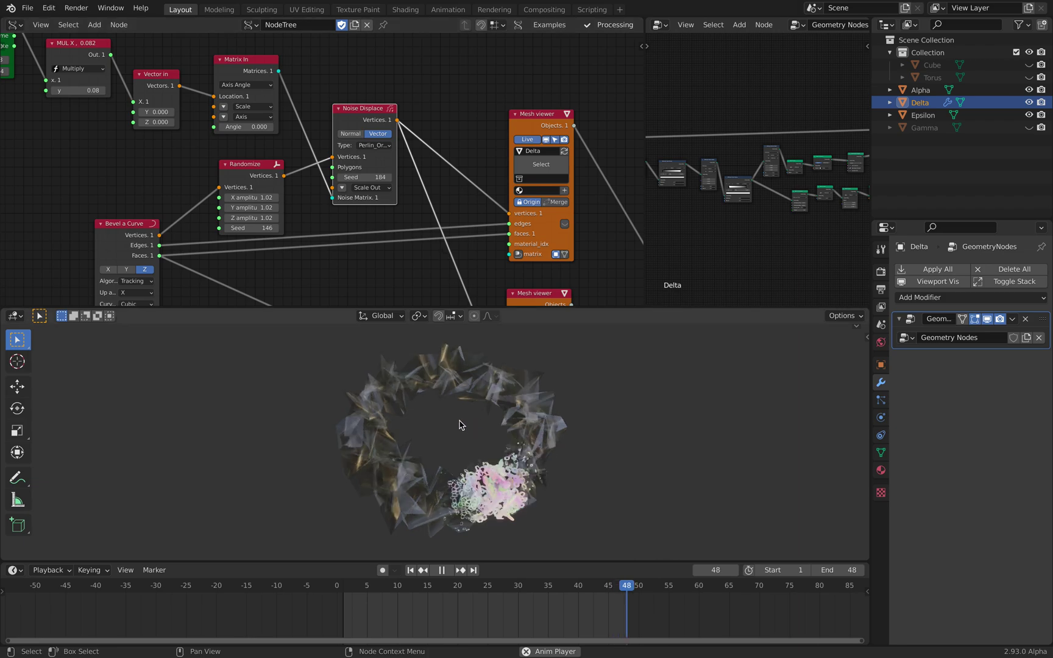
pyautogui.press('space')
# Select the Epsilon mesh ring in the viewport, followed by the Delta ring-shaped cluster.
pyautogui.moveTo(383, 205); pyautogui.dragTo(385, 205, button='middle')
pyautogui.moveTo(463, 219); pyautogui.dragTo(329, 190, button='middle')
pyautogui.click(526, 401)
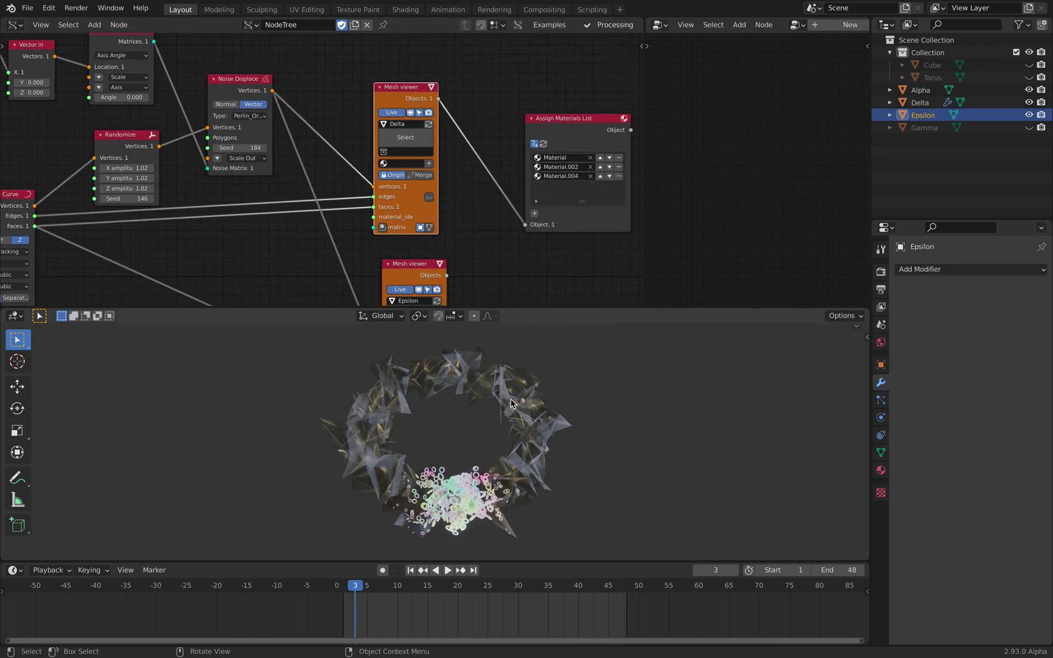
pyautogui.click(477, 489)
# Review the Delta Mesh viewer and Assign Materials List nodes, and widen the Geometry Nodes editor until Delta's whole tree fits.
pyautogui.scroll(-2, 195, 194)
pyautogui.moveTo(188, 197); pyautogui.dragTo(270, 153, button='middle')
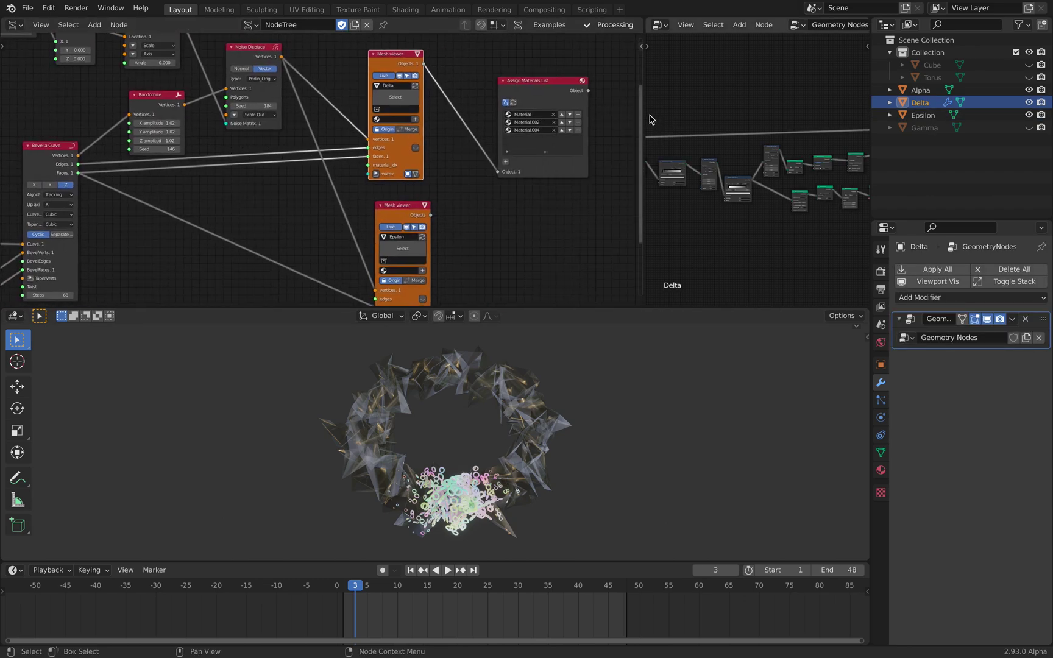
pyautogui.moveTo(646, 114); pyautogui.dragTo(598, 114)
pyautogui.moveTo(446, 131); pyautogui.dragTo(334, 134, button='middle')
pyautogui.moveTo(493, 436); pyautogui.dragTo(495, 437, button='middle')
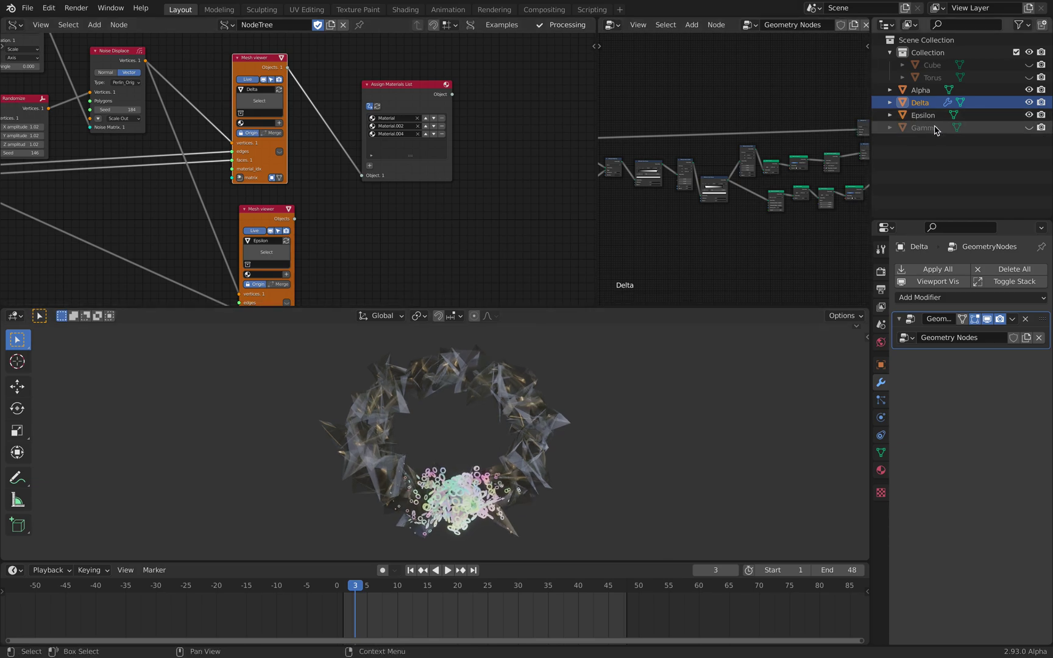
pyautogui.moveTo(597, 85); pyautogui.dragTo(321, 85)
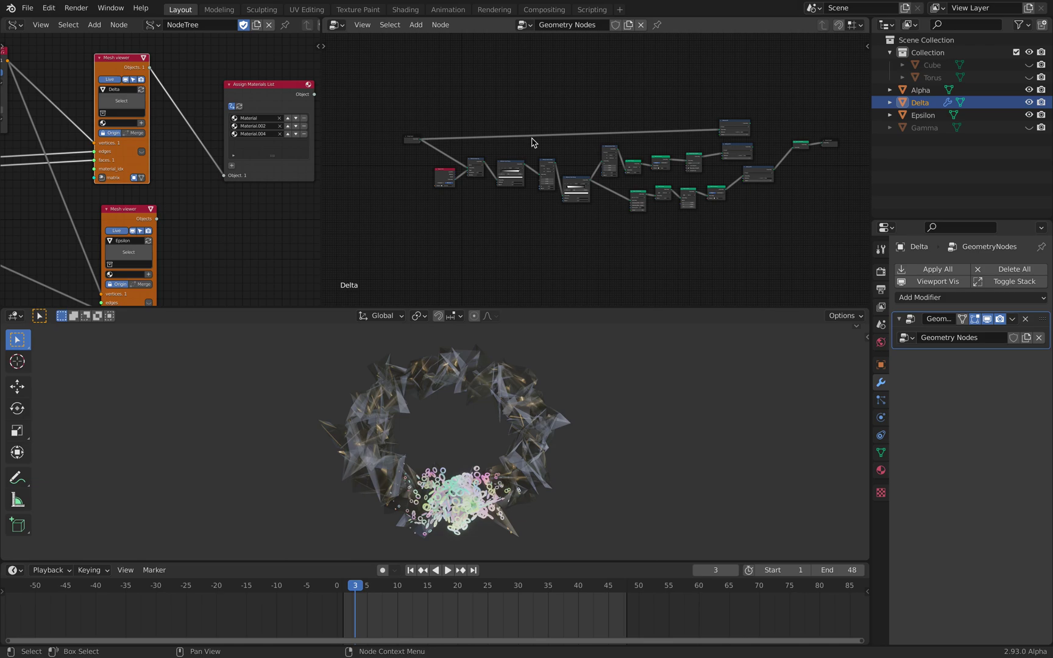
# Toggle the viewport display of Delta's Geometry Nodes modifier off and on, and turn on the viewport overlays and gizmos.
pyautogui.click(988, 320)
pyautogui.click(988, 319)
pyautogui.click(988, 319)
pyautogui.click(987, 319)
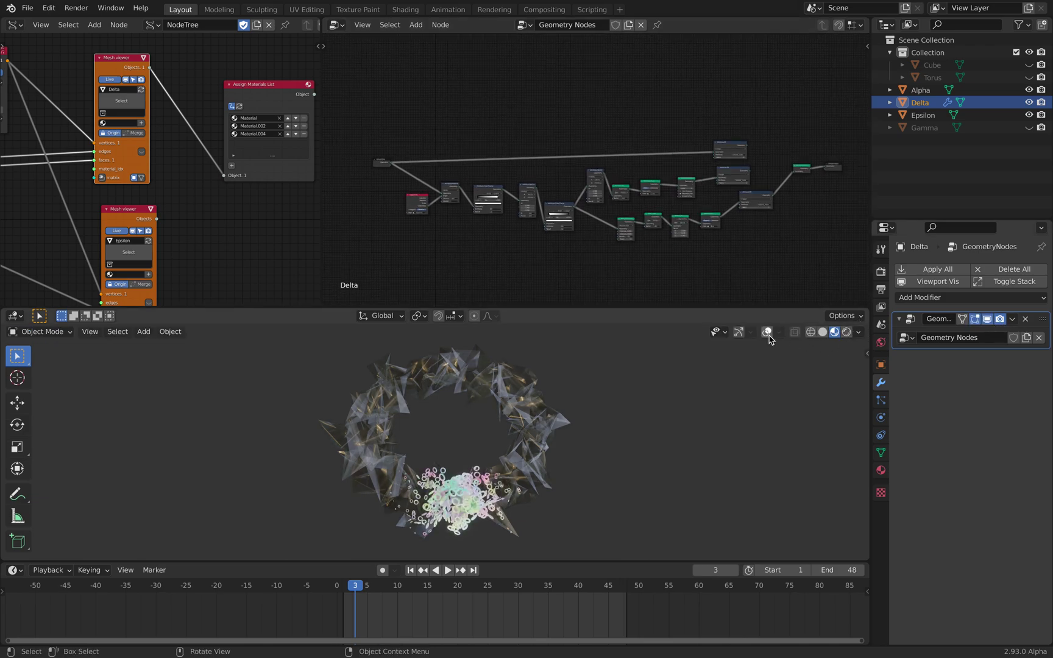
pyautogui.moveTo(708, 412); pyautogui.dragTo(647, 416, button='middle')
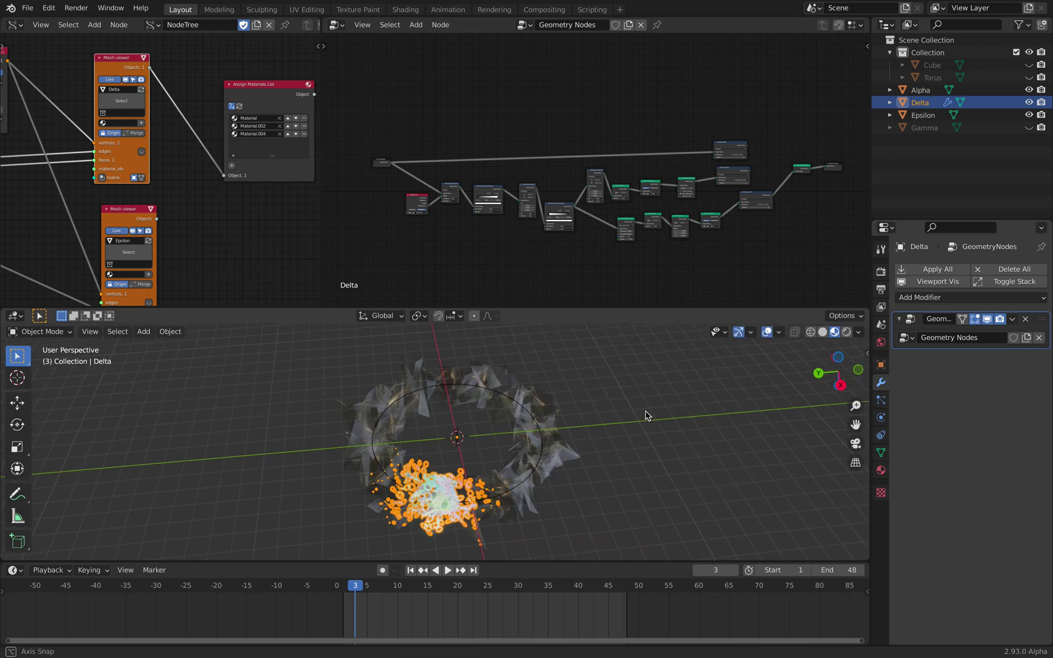
# Deselect Delta and widen the Geometry Nodes editor around the Attribute Fill nodes near the end of the tree.
pyautogui.click(637, 408)
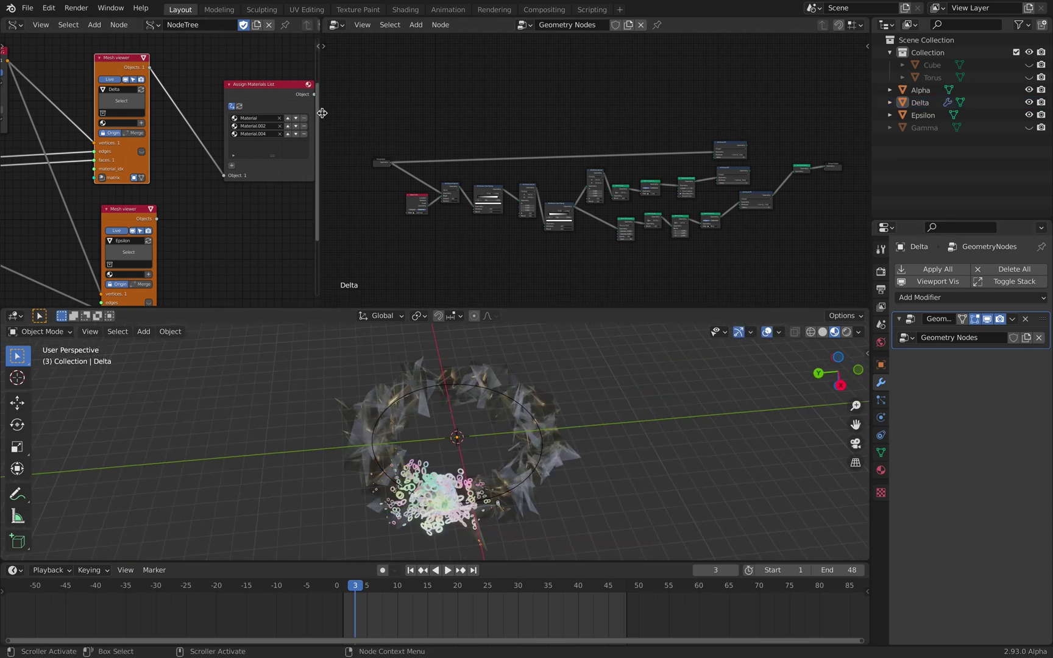
pyautogui.moveTo(321, 113); pyautogui.dragTo(157, 113)
pyautogui.scroll(5, 524, 207)
pyautogui.moveTo(735, 203); pyautogui.dragTo(721, 208)
pyautogui.moveTo(716, 203); pyautogui.dragTo(526, 227, button='middle')
pyautogui.scroll(3, 526, 228)
# Spread apart the Attribute Fill nodes that write material_index values 0, 1 and 2 ahead of the Join Geometry node.
pyautogui.scroll(3, 541, 164)
pyautogui.moveTo(541, 163); pyautogui.dragTo(596, 229, button='middle')
pyautogui.moveTo(530, 108); pyautogui.dragTo(557, 75)
pyautogui.scroll(-3, 534, 139)
pyautogui.moveTo(533, 139); pyautogui.dragTo(587, 123, button='middle')
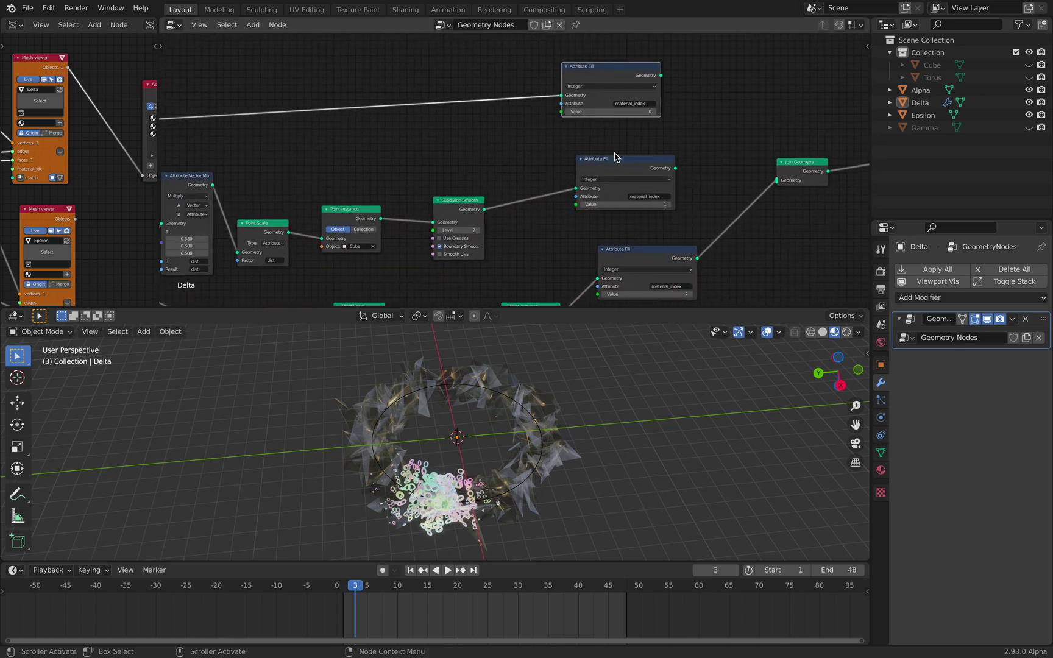
pyautogui.moveTo(620, 68); pyautogui.dragTo(635, 59)
pyautogui.moveTo(617, 146); pyautogui.dragTo(539, 109, button='middle')
pyautogui.scroll(1, 544, 131)
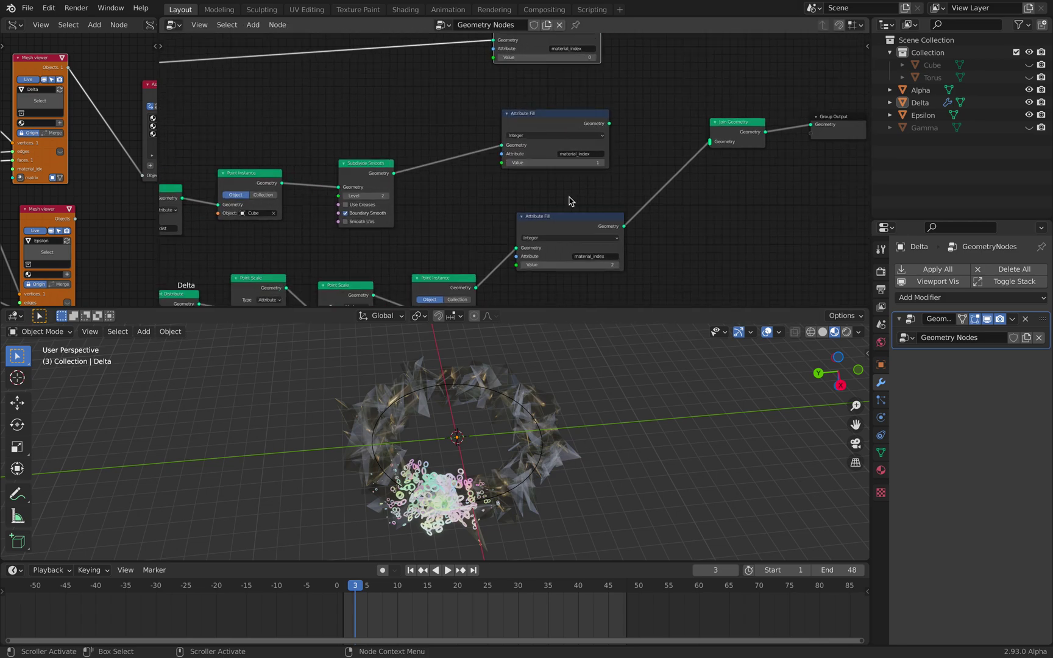
pyautogui.moveTo(572, 218); pyautogui.dragTo(561, 230)
pyautogui.moveTo(561, 229); pyautogui.dragTo(631, 188, button='middle')
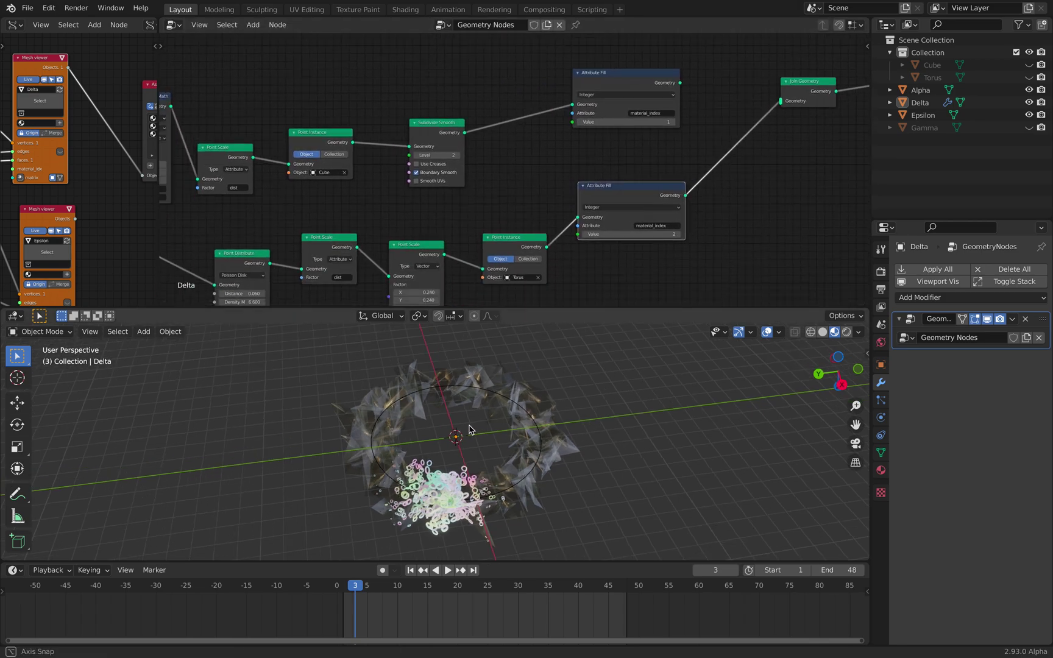
# Shift the Torus Point Instance node and its connected Attribute Fill node slightly, and inspect the torus instances up close in the viewport.
pyautogui.moveTo(455, 251); pyautogui.dragTo(476, 211, button='middle')
pyautogui.moveTo(621, 157); pyautogui.dragTo(617, 173)
pyautogui.scroll(4, 511, 193)
pyautogui.moveTo(511, 193); pyautogui.dragTo(438, 186, button='middle')
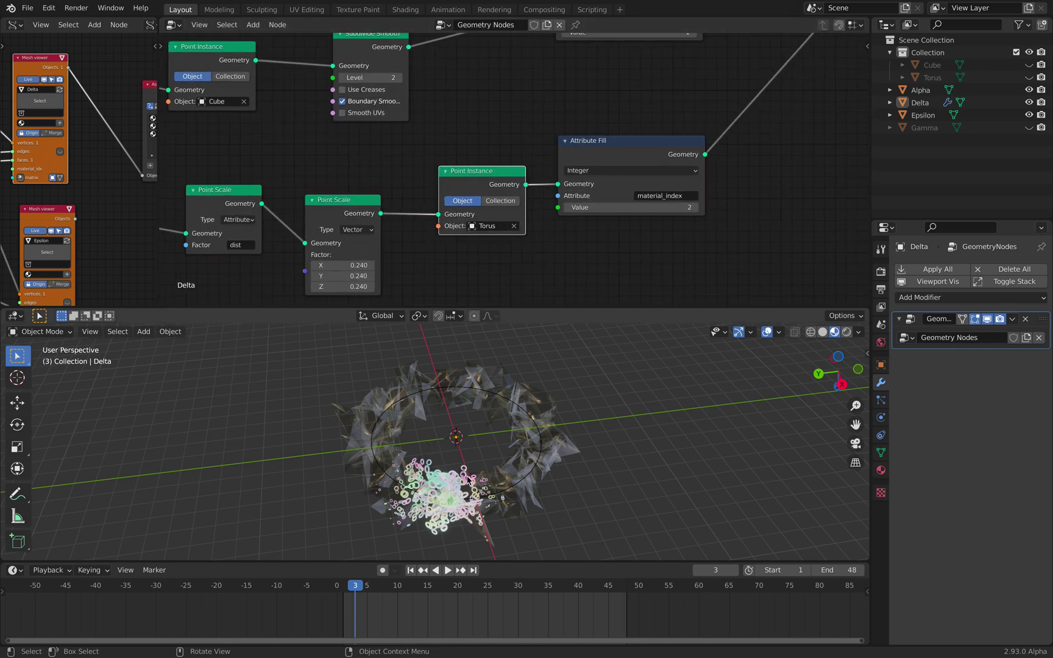
pyautogui.moveTo(560, 189); pyautogui.dragTo(441, 214, button='middle')
pyautogui.moveTo(492, 173); pyautogui.dragTo(499, 173)
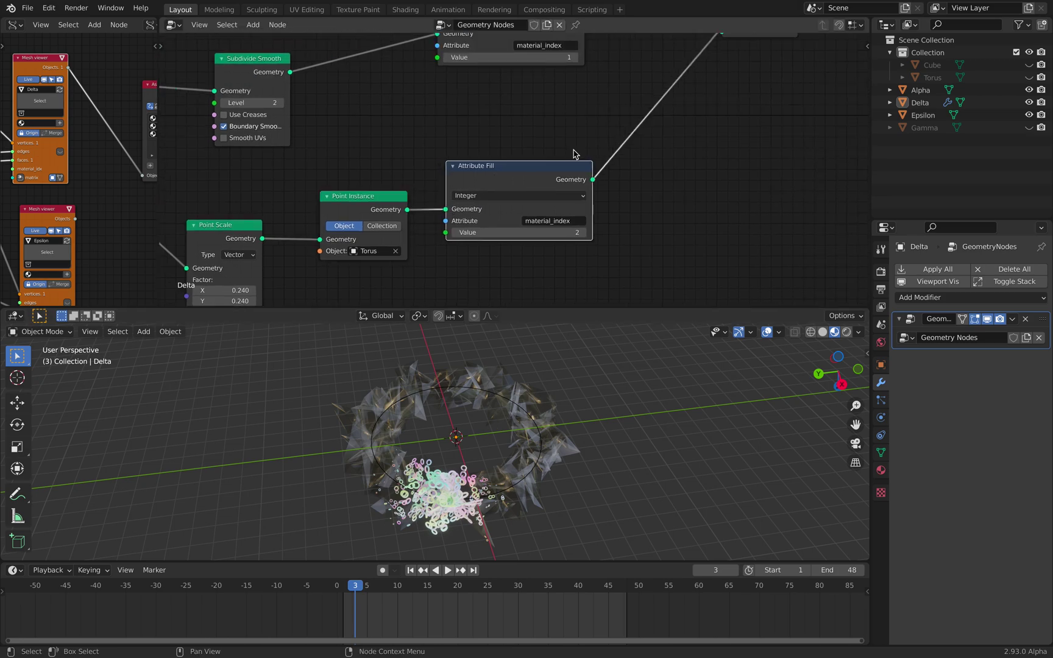
pyautogui.scroll(4, 450, 530)
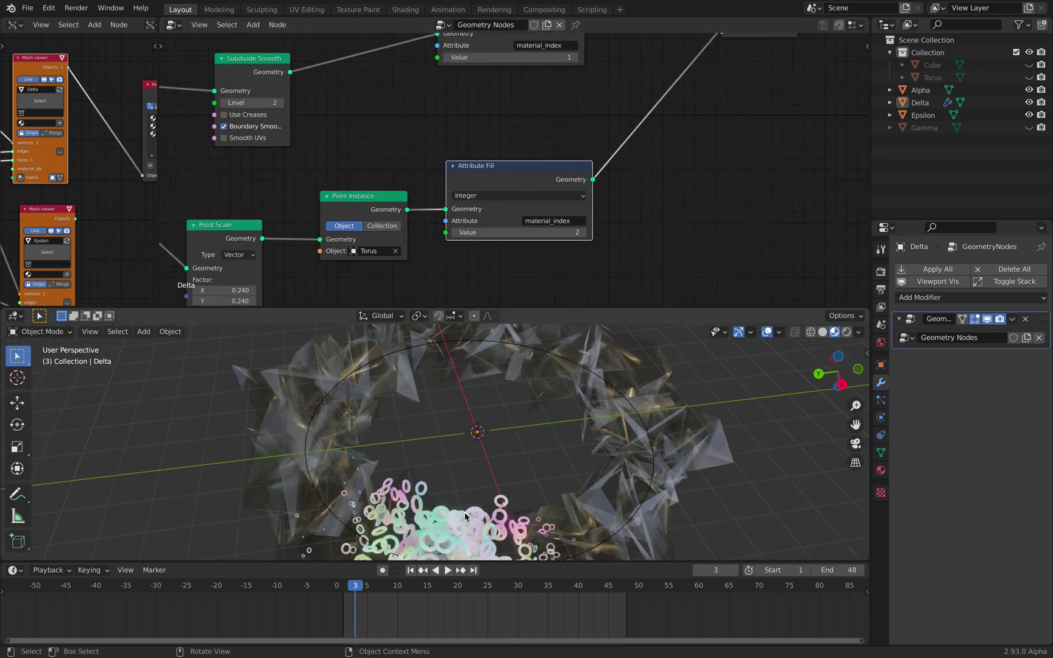
pyautogui.scroll(-5, 479, 454)
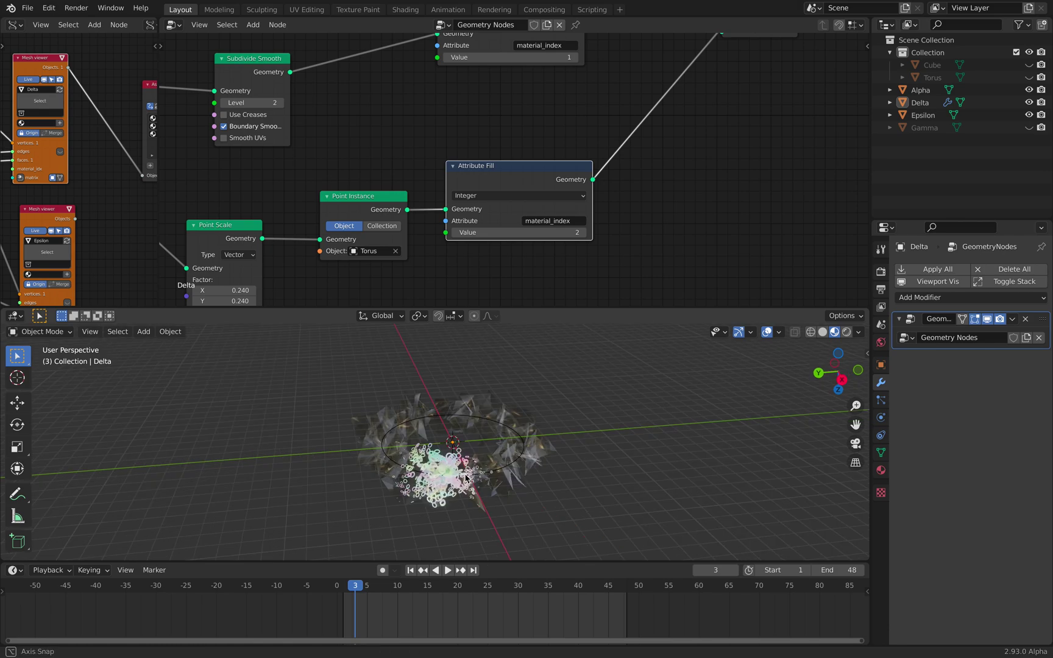
# Reposition the two Point Scale nodes between Point Distribute and the Torus Point Instance node.
pyautogui.moveTo(527, 281); pyautogui.dragTo(625, 236, button='middle')
pyautogui.moveTo(456, 219); pyautogui.dragTo(627, 193, button='middle')
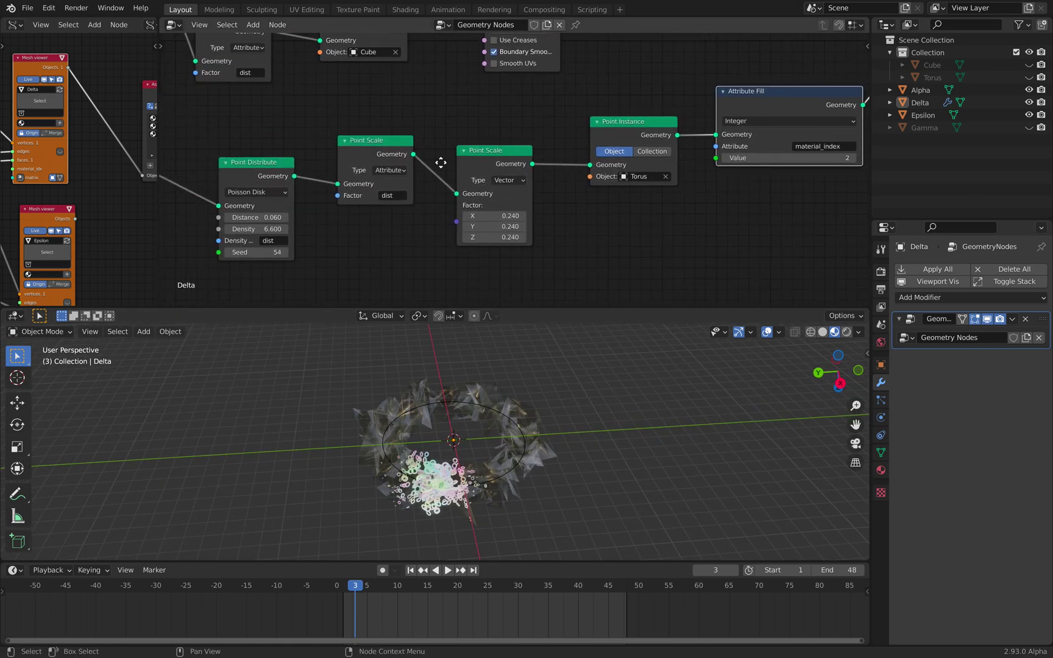
pyautogui.moveTo(439, 163); pyautogui.dragTo(589, 171, button='middle')
pyautogui.moveTo(419, 175); pyautogui.dragTo(395, 162)
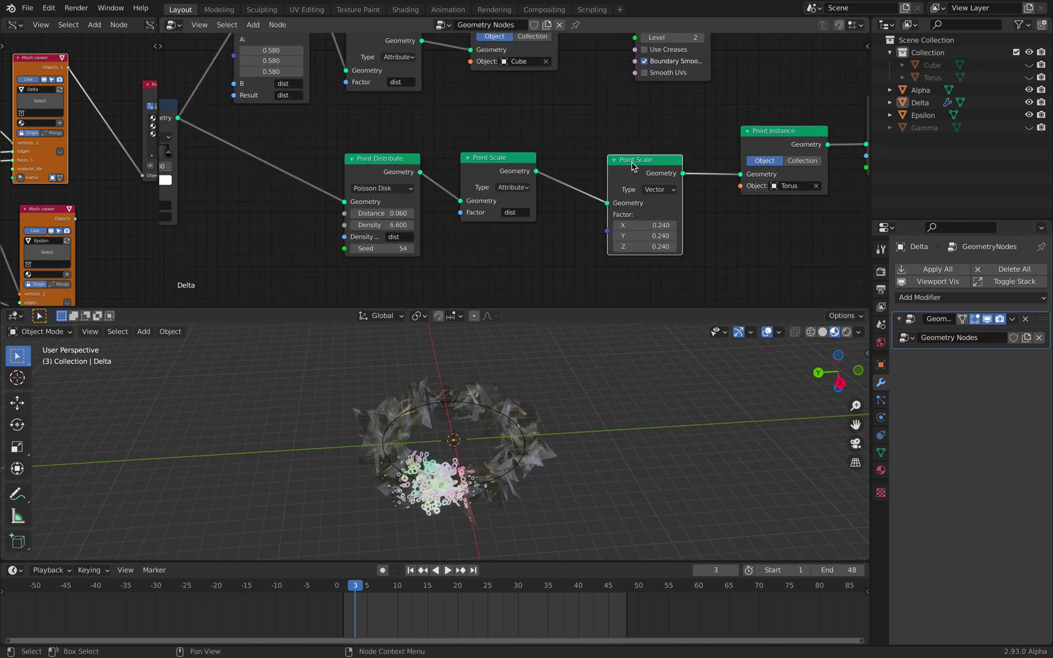
pyautogui.moveTo(633, 166); pyautogui.dragTo(598, 165)
# Examine the start of Delta's geometry tree, from Object Info and Attribute Proximity to Attribute Color Ramp and Attribute Vector Math.
pyautogui.scroll(-3, 516, 168)
pyautogui.moveTo(496, 184); pyautogui.dragTo(761, 203, button='middle')
pyautogui.moveTo(461, 174); pyautogui.dragTo(679, 206, button='middle')
pyautogui.scroll(-2, 552, 192)
pyautogui.moveTo(495, 179); pyautogui.dragTo(444, 190, button='middle')
pyautogui.scroll(2, 543, 198)
pyautogui.scroll(2, 443, 187)
pyautogui.scroll(1, 443, 186)
pyautogui.moveTo(335, 149); pyautogui.dragTo(540, 156, button='middle')
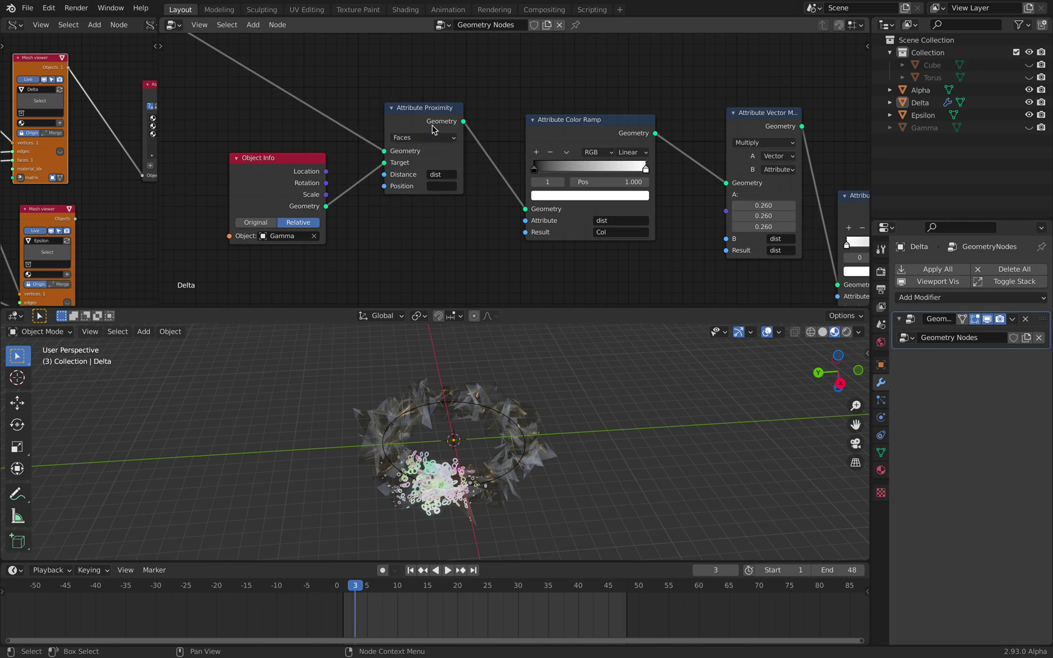
# Widen the NodeTree editor to review the Delta Mesh viewer and Assign Materials List nodes.
pyautogui.moveTo(159, 78); pyautogui.dragTo(343, 93)
pyautogui.moveTo(483, 104); pyautogui.dragTo(484, 104)
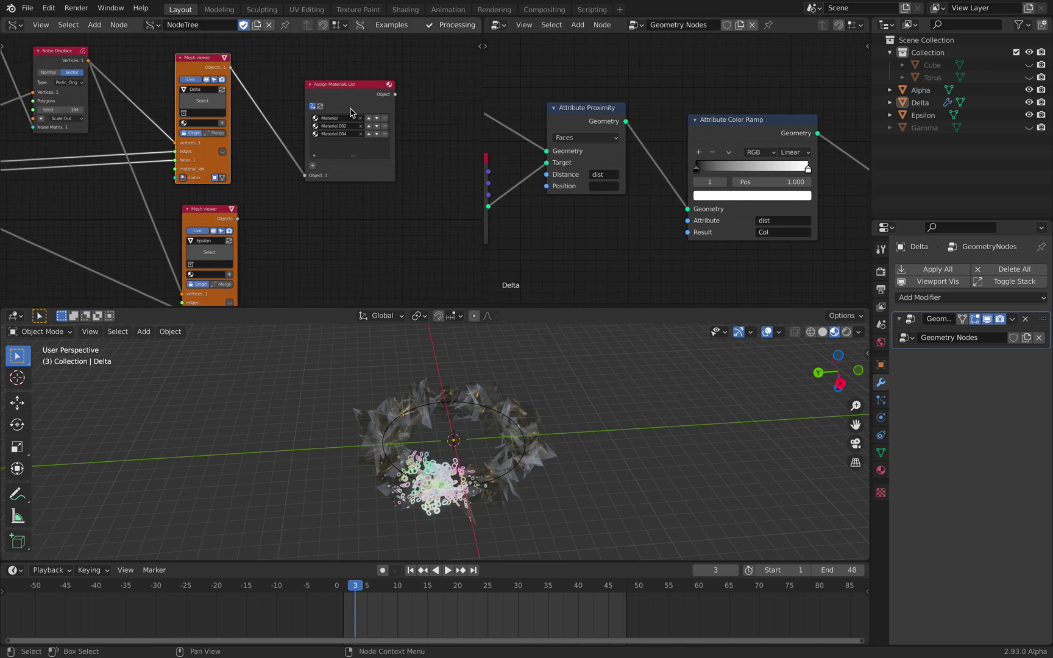
pyautogui.moveTo(476, 447); pyautogui.dragTo(468, 442, button='middle')
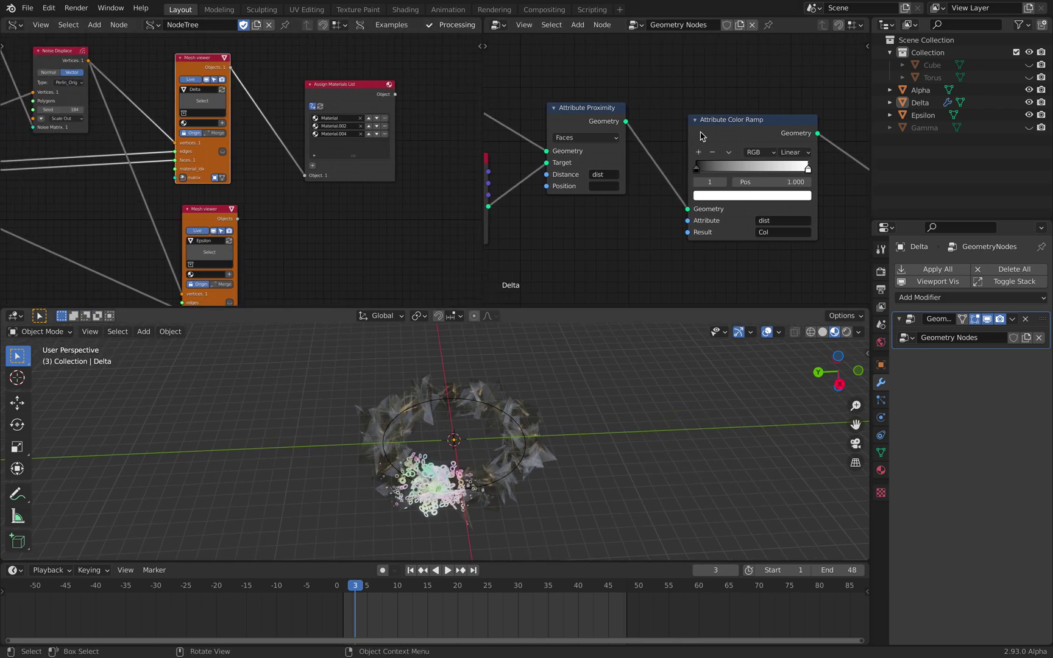
# Toggle Gamma's viewport visibility and undo it, and hide and show Delta to identify it in the scene.
pyautogui.click(1029, 127)
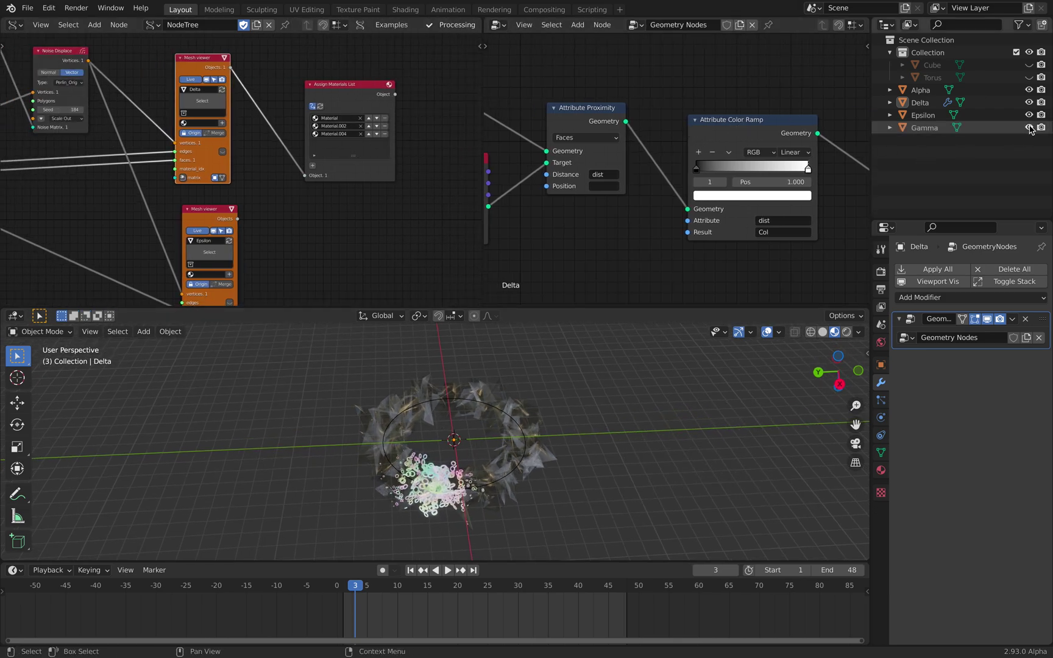
pyautogui.hotkey('ctrl', 'z')
pyautogui.click(1028, 103)
pyautogui.click(1028, 103)
pyautogui.click(1029, 103)
pyautogui.click(1028, 103)
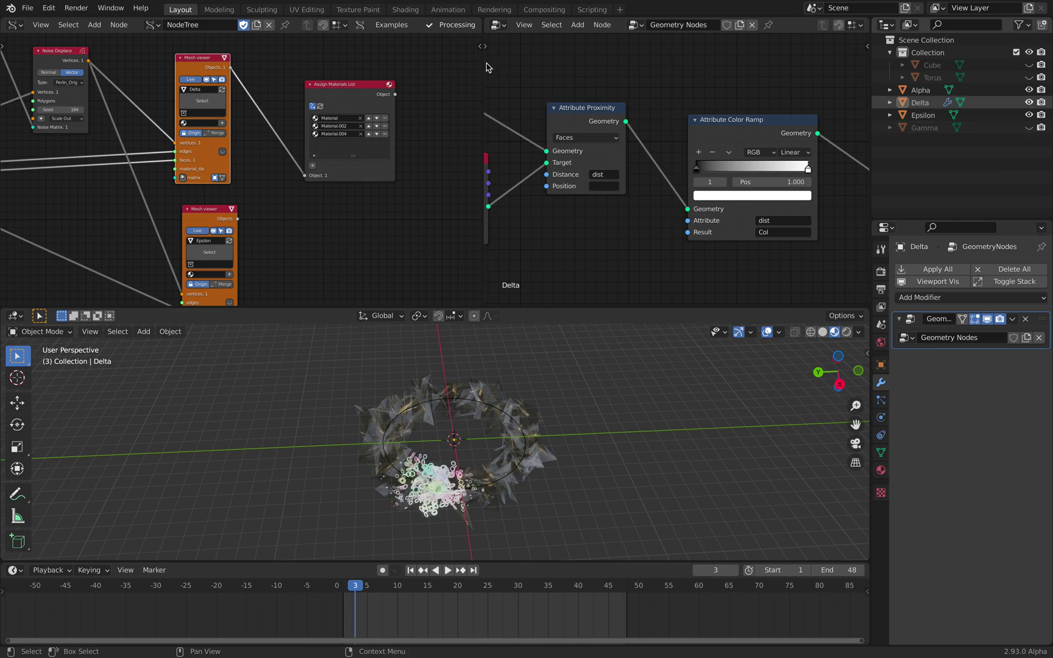
# Widen the Geometry Nodes editor to show the Object Info node, and toggle Gamma's viewport visibility to locate it on the ring.
pyautogui.moveTo(483, 72); pyautogui.dragTo(277, 77)
pyautogui.moveTo(385, 149); pyautogui.dragTo(500, 153, button='middle')
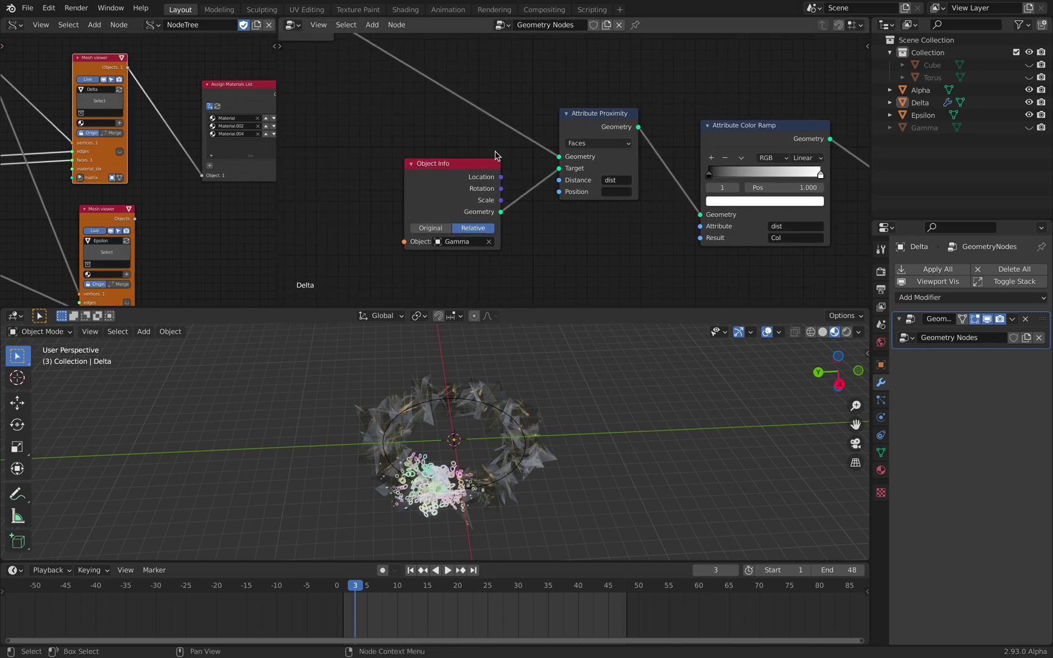
pyautogui.click(1028, 128)
pyautogui.click(1029, 127)
pyautogui.click(1028, 127)
pyautogui.click(1028, 127)
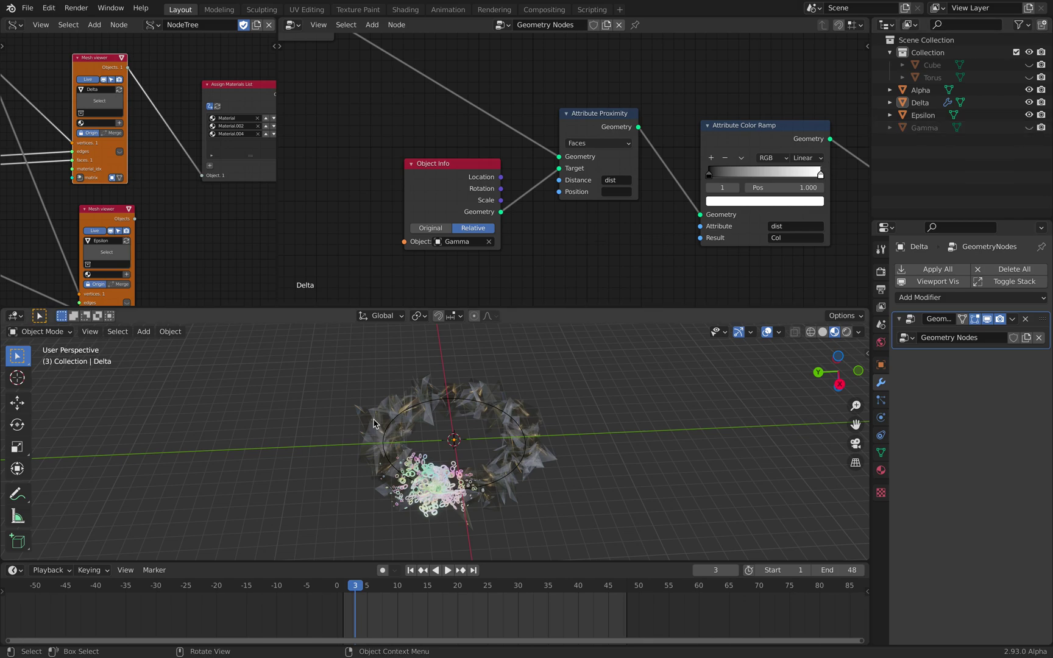
pyautogui.moveTo(460, 494); pyautogui.dragTo(449, 457, button='middle')
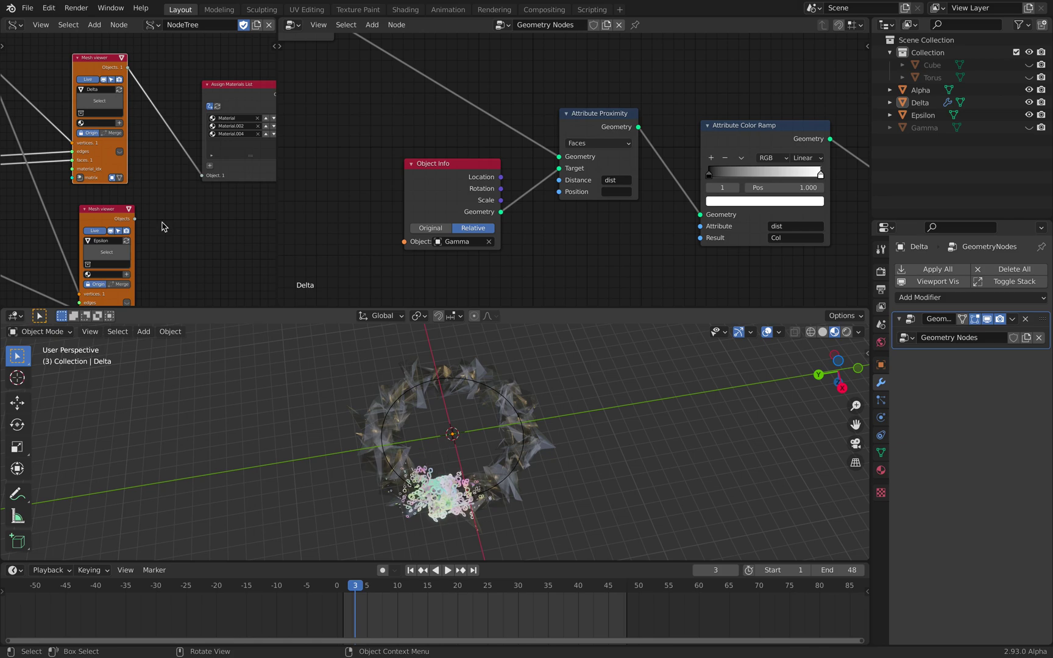
# Widen the NodeTree editor and locate the IcoSphere node feeding the Gamma Mesh viewer.
pyautogui.scroll(-1, 152, 194)
pyautogui.moveTo(91, 165); pyautogui.dragTo(249, 189, button='middle')
pyautogui.moveTo(167, 151); pyautogui.dragTo(238, 184, button='middle')
pyautogui.moveTo(277, 175); pyautogui.dragTo(459, 183)
pyautogui.moveTo(352, 187); pyautogui.dragTo(256, 126, button='middle')
pyautogui.scroll(2, 256, 127)
pyautogui.moveTo(205, 178); pyautogui.dragTo(344, 194, button='middle')
pyautogui.scroll(-7, 176, 195)
pyautogui.scroll(3, 338, 198)
pyautogui.scroll(1, 340, 202)
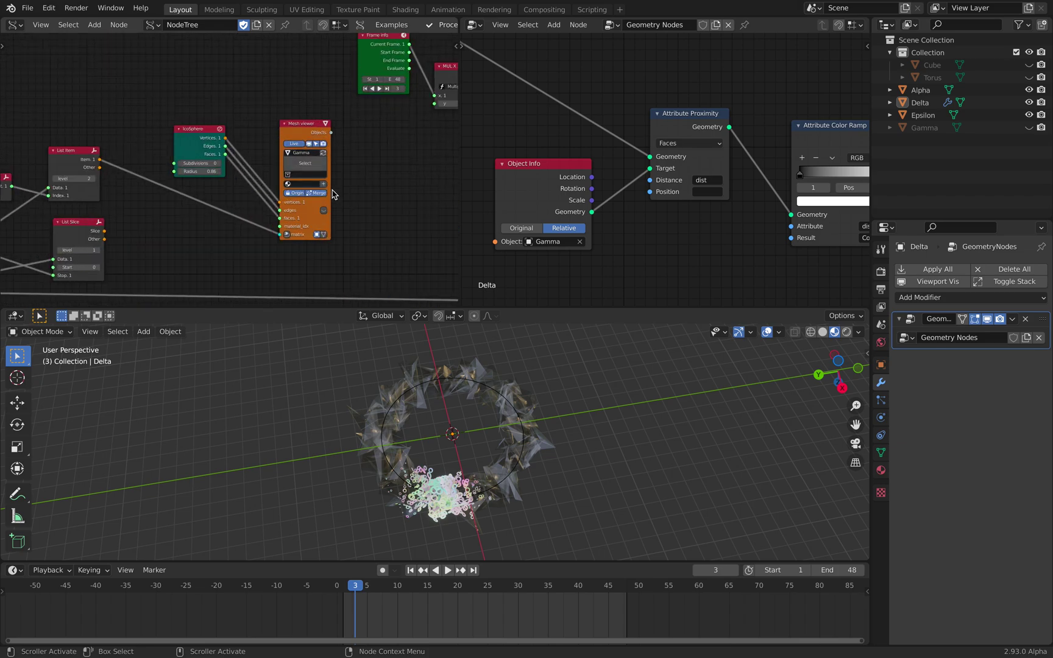
# Move the IcoSphere node slightly up and trace Gamma's position inputs through Frame Info, Modulo, Float to Int, Circle and List Item.
pyautogui.moveTo(247, 230); pyautogui.dragTo(291, 173, button='middle')
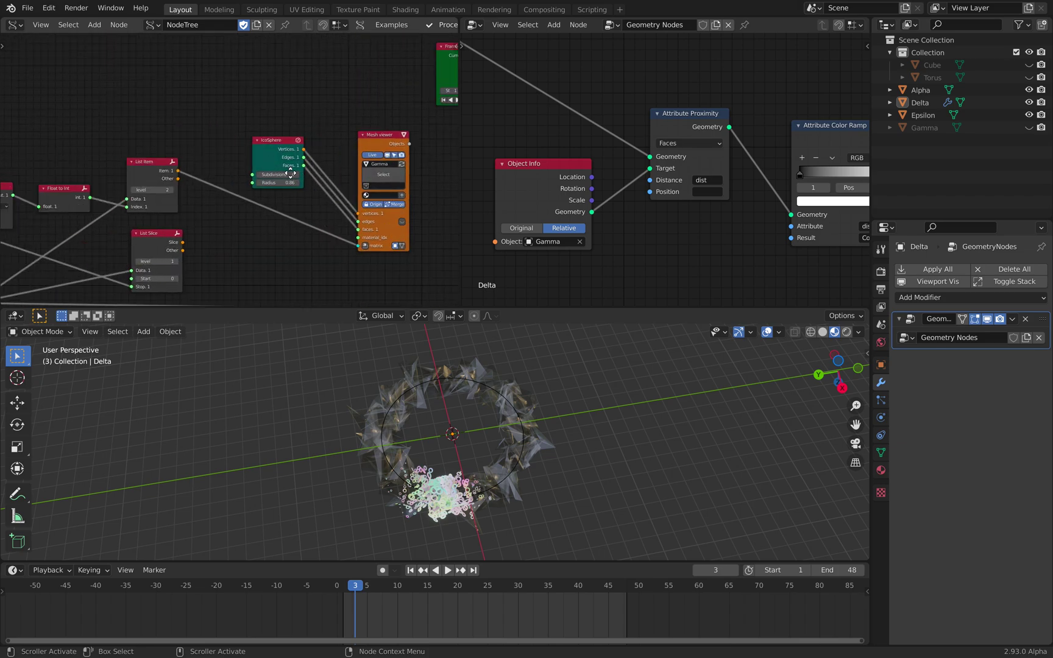
pyautogui.moveTo(276, 144); pyautogui.dragTo(279, 135)
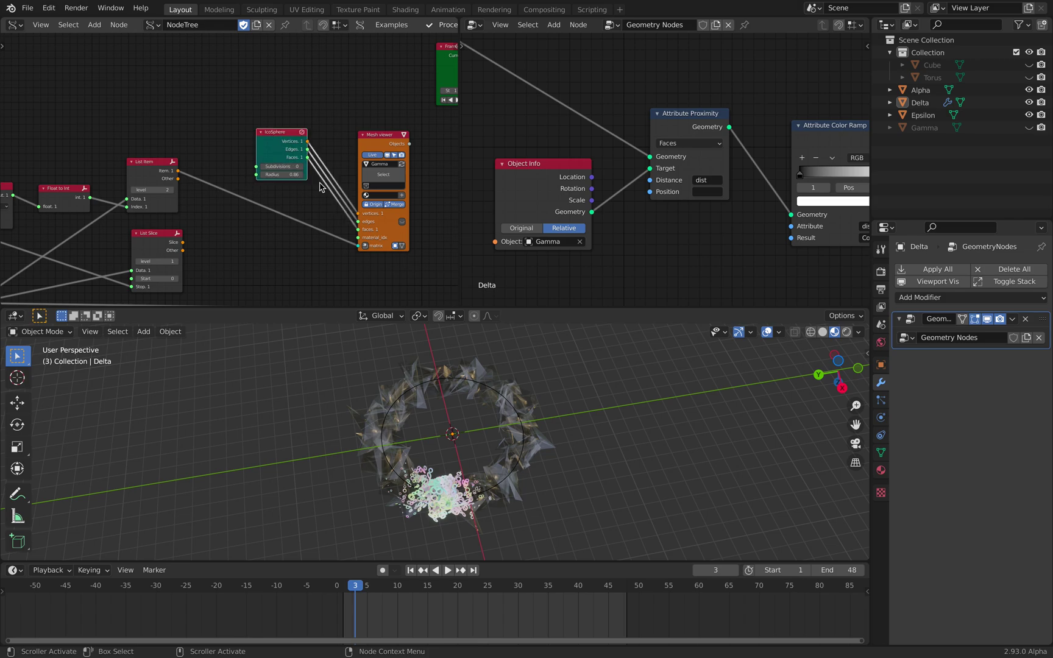
pyautogui.scroll(-4, 192, 195)
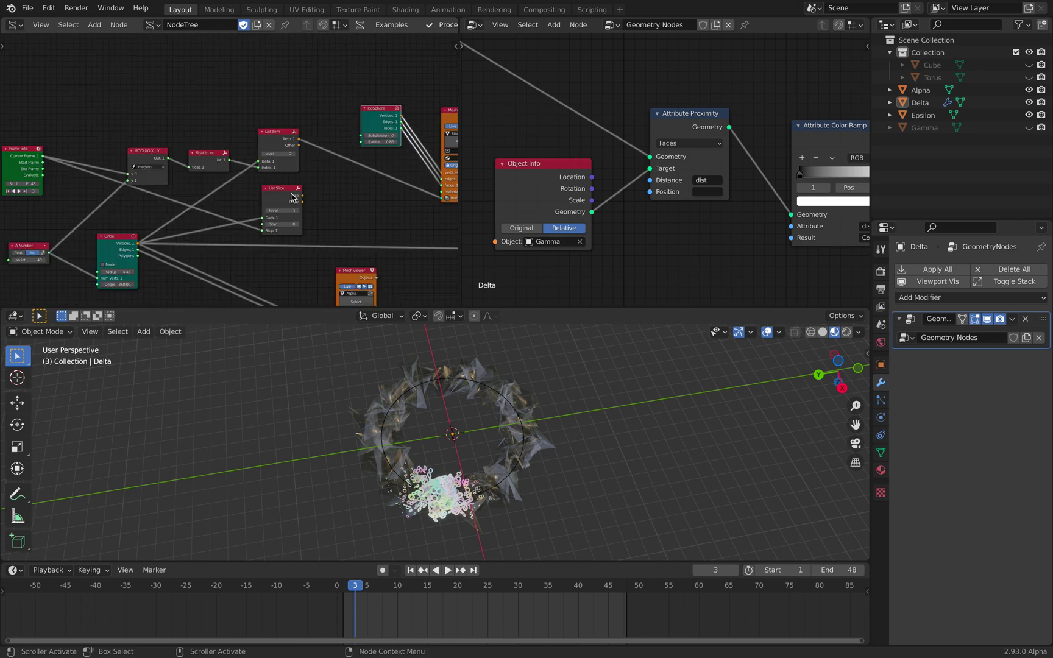
pyautogui.moveTo(216, 196); pyautogui.dragTo(304, 175, button='middle')
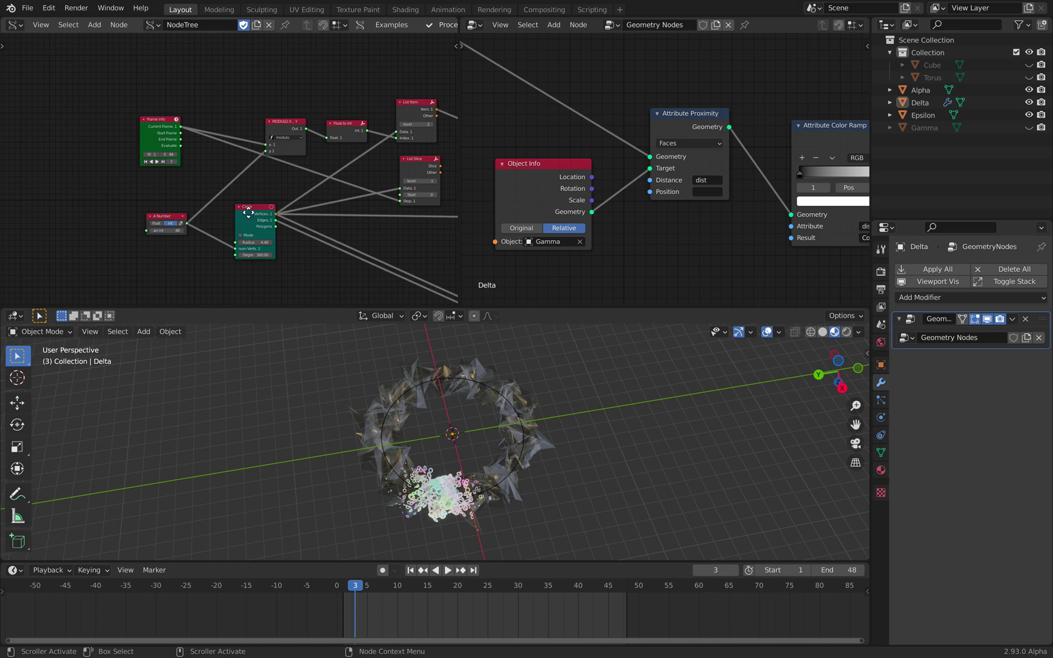
pyautogui.moveTo(252, 212); pyautogui.dragTo(248, 209, button='middle')
pyautogui.moveTo(198, 285); pyautogui.dragTo(70, 280, button='middle')
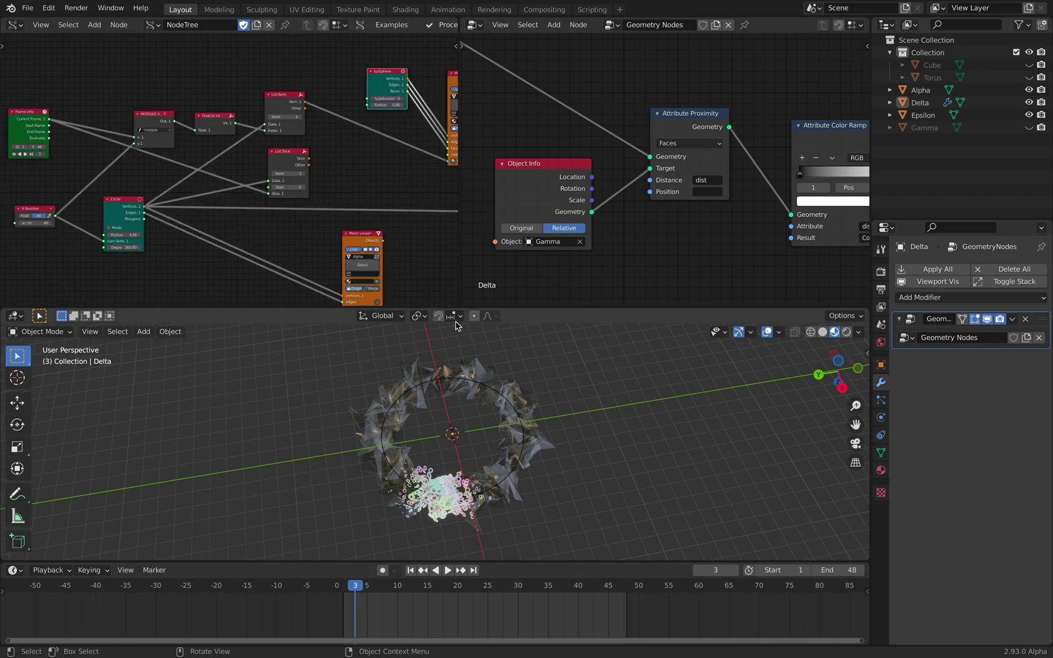
pyautogui.moveTo(357, 246); pyautogui.dragTo(219, 238, button='middle')
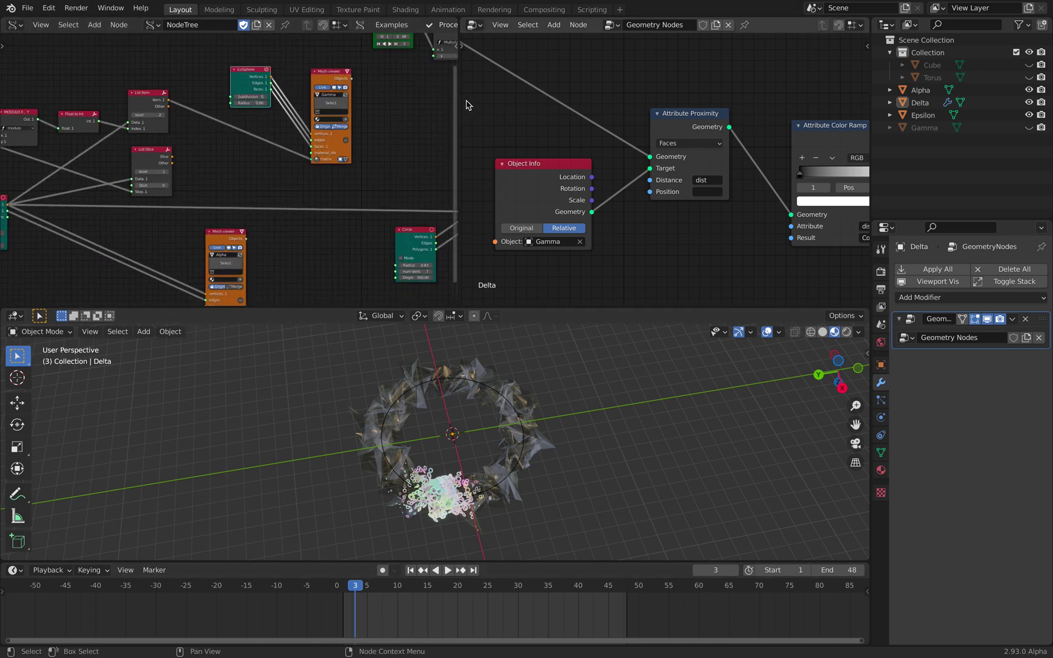
# Widen the Geometry Nodes editor and rearrange the nodes at the start of the tree around Attribute Proximity and Attribute Color Ramp.
pyautogui.moveTo(458, 101); pyautogui.dragTo(345, 104)
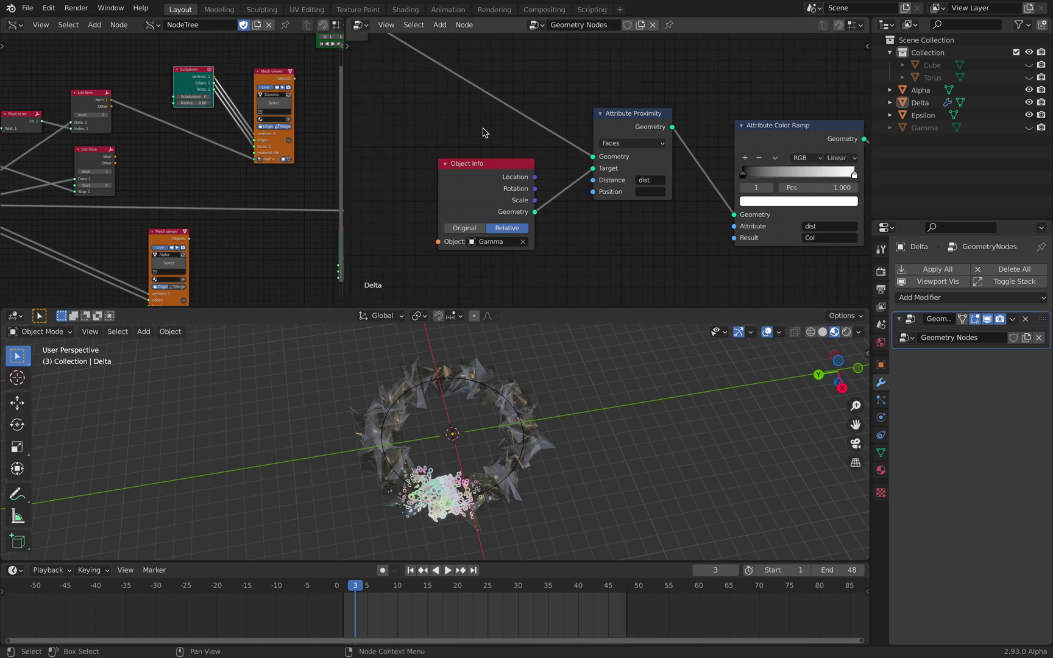
pyautogui.moveTo(687, 165); pyautogui.dragTo(622, 166, button='middle')
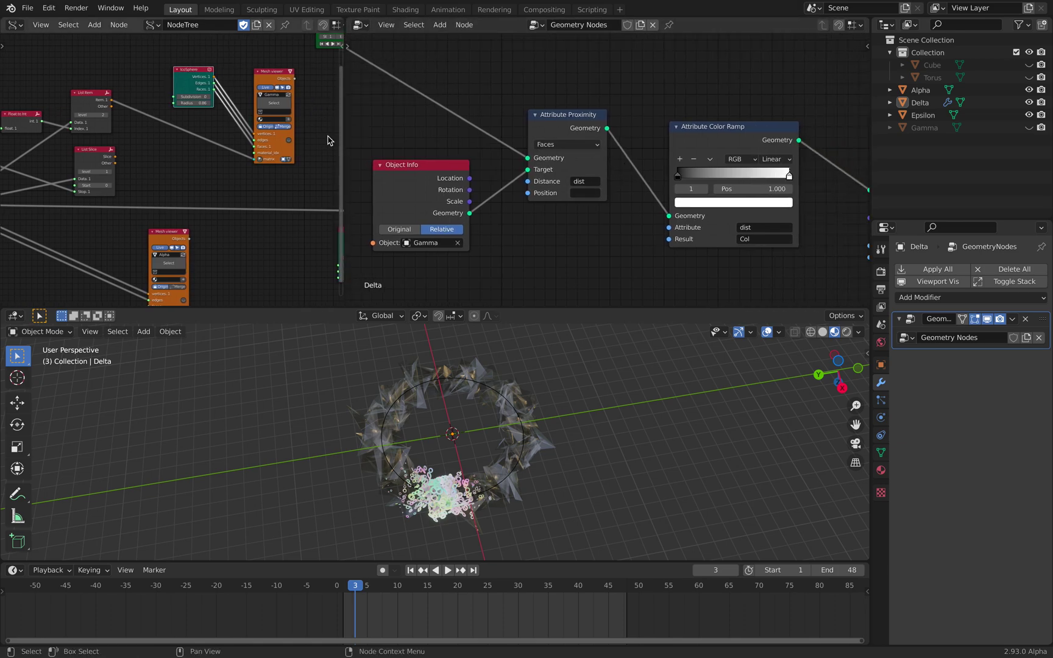
pyautogui.moveTo(345, 133); pyautogui.dragTo(236, 132)
pyautogui.press('Home')
pyautogui.moveTo(537, 147); pyautogui.dragTo(529, 128)
pyautogui.moveTo(402, 191); pyautogui.dragTo(376, 170)
pyautogui.moveTo(656, 172); pyautogui.dragTo(639, 147)
pyautogui.scroll(2, 631, 167)
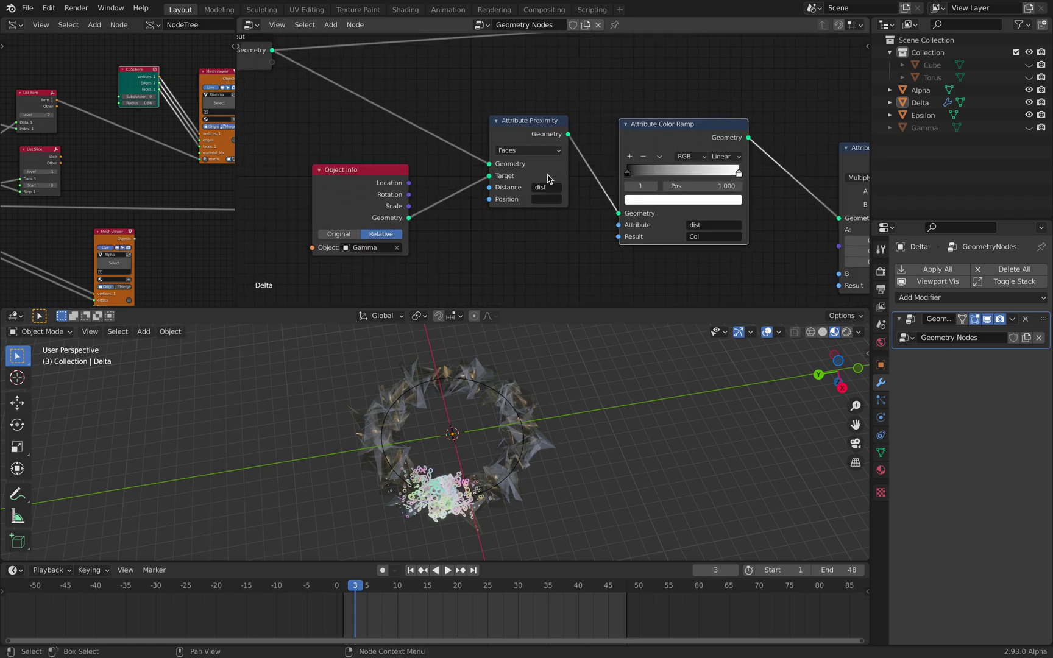
# Inspect the ring and its instances in the viewport, and reduce the timeline's height while enlarging its frame scale.
pyautogui.moveTo(569, 435); pyautogui.dragTo(562, 432, button='middle')
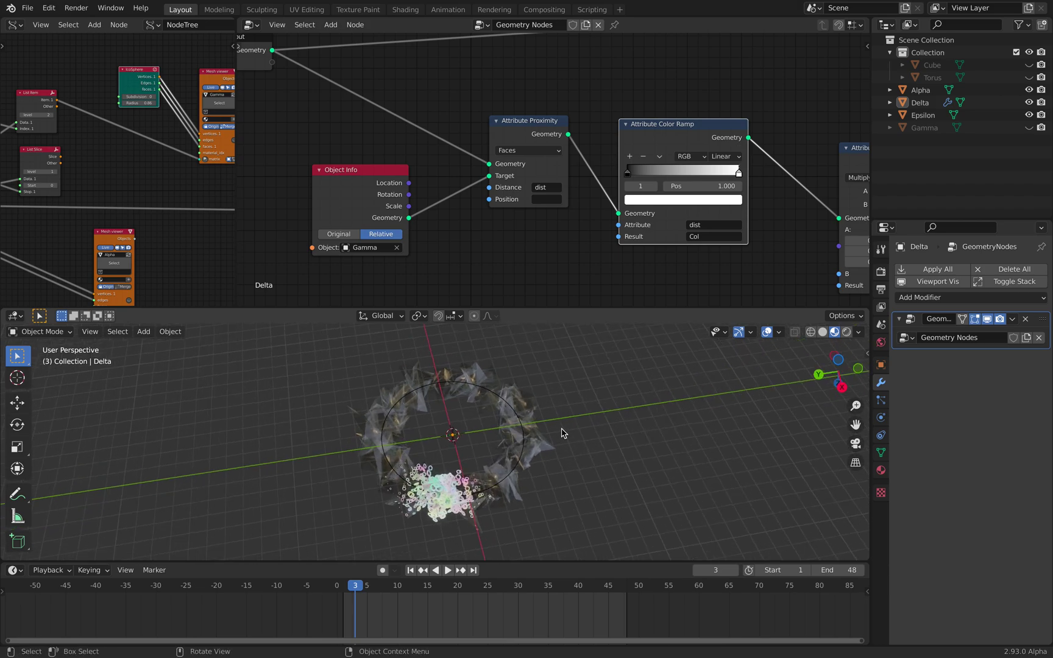
pyautogui.scroll(1, 562, 430)
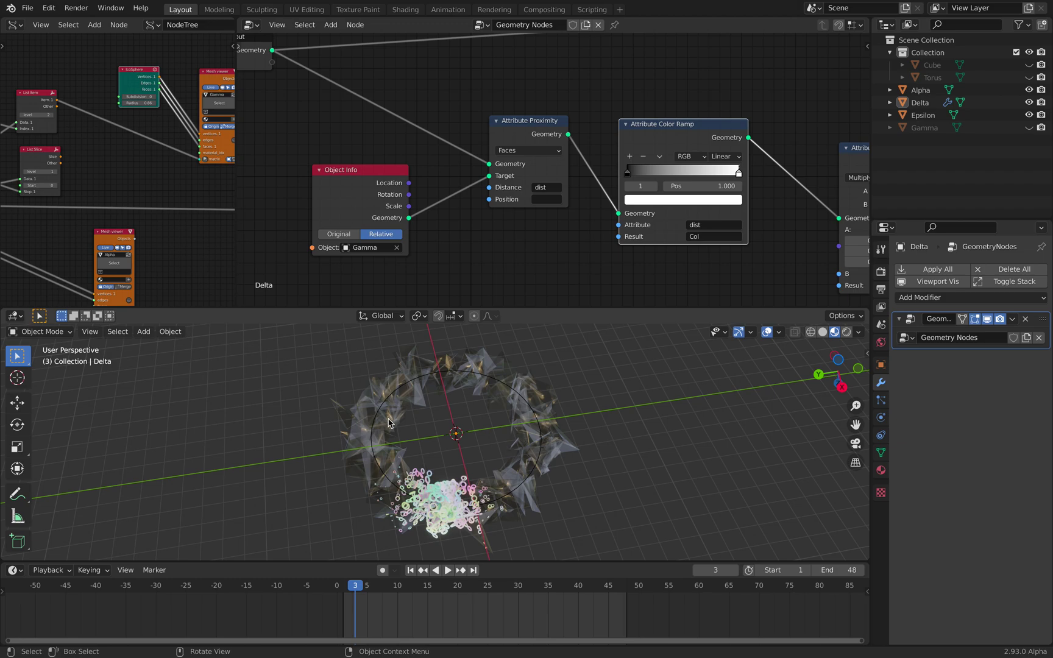
pyautogui.moveTo(542, 457)
pyautogui.mouseDown(button='middle')
pyautogui.moveTo(530, 454)
pyautogui.moveTo(544, 454)
pyautogui.mouseUp(button='middle')
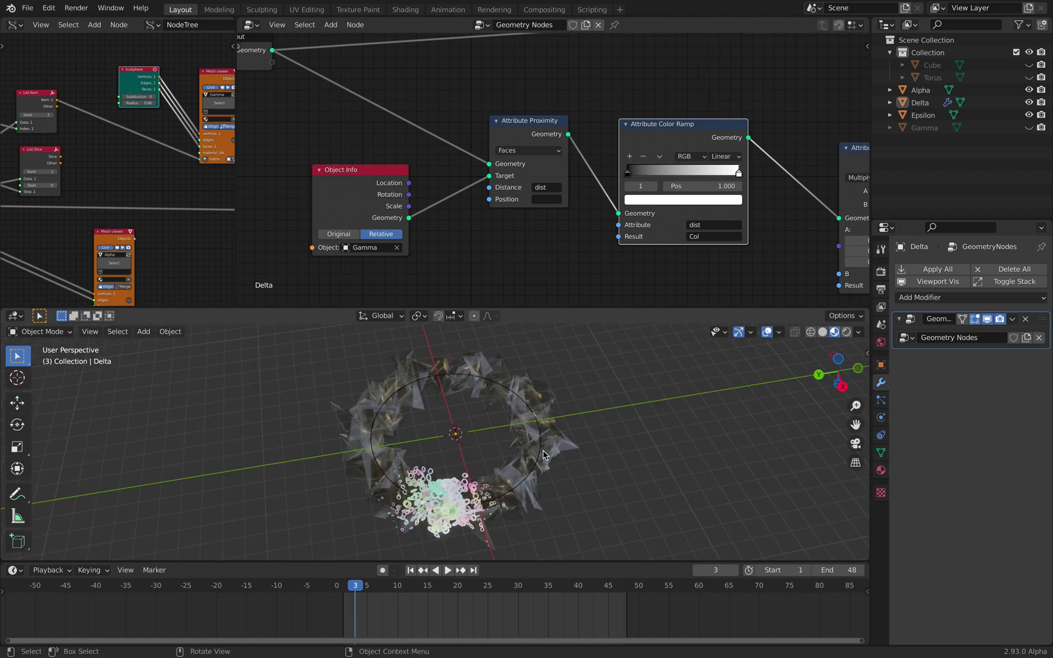
pyautogui.moveTo(612, 561); pyautogui.dragTo(635, 605)
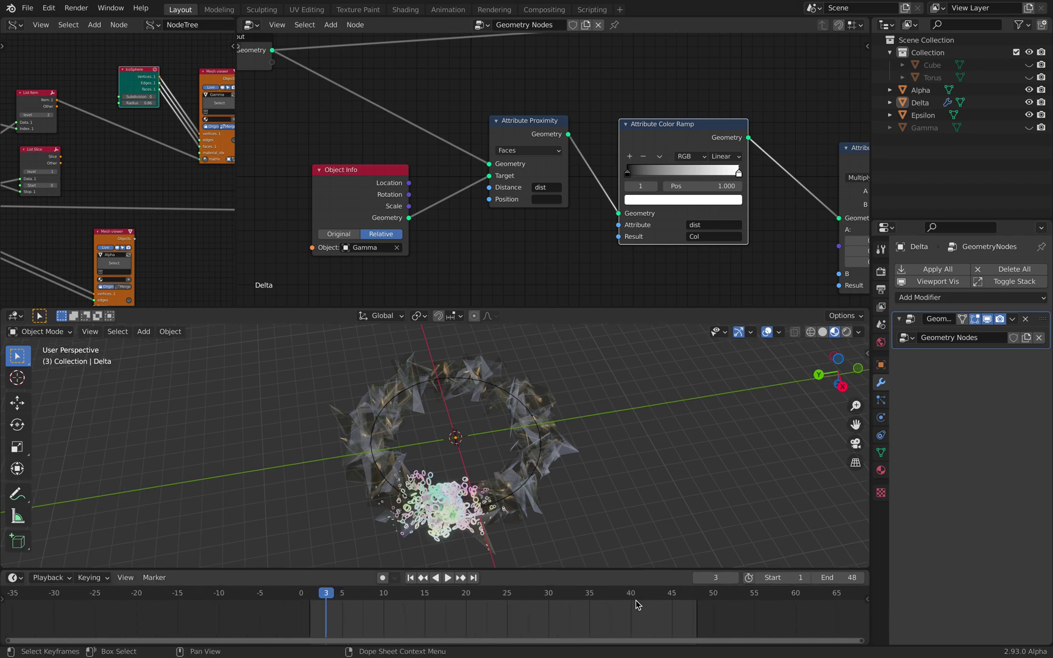
pyautogui.scroll(3, 636, 605)
pyautogui.moveTo(448, 341); pyautogui.dragTo(461, 336, button='middle')
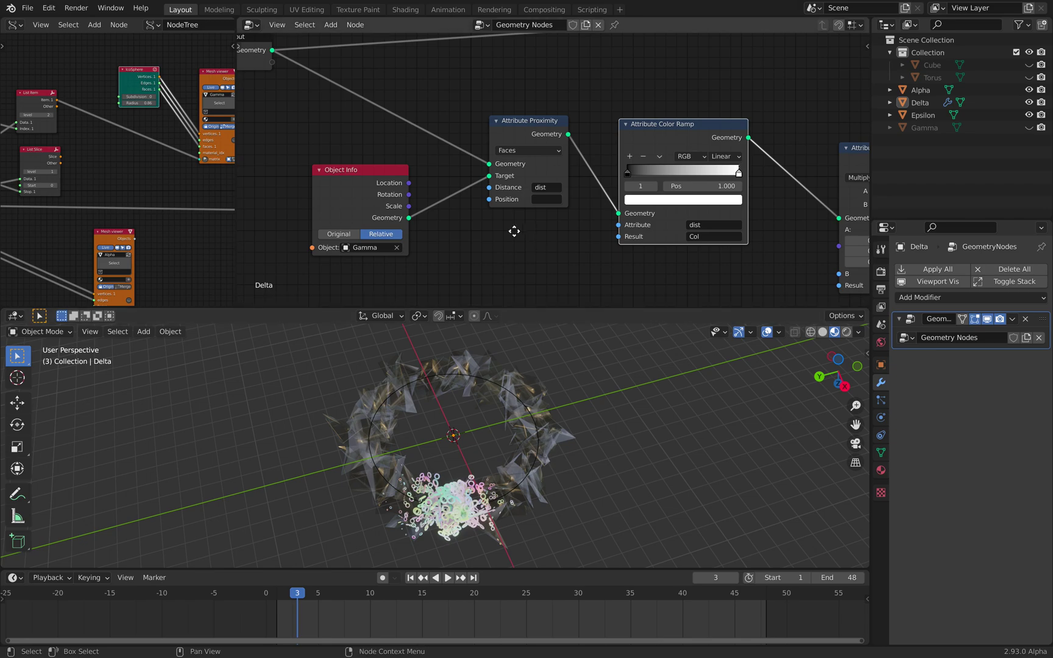
# Move the Attribute Proximity and Attribute Color Ramp nodes closer to Object Info and play the animation.
pyautogui.moveTo(523, 233); pyautogui.dragTo(495, 242, button='middle')
pyautogui.moveTo(502, 137); pyautogui.dragTo(490, 132)
pyautogui.moveTo(644, 143); pyautogui.dragTo(623, 130)
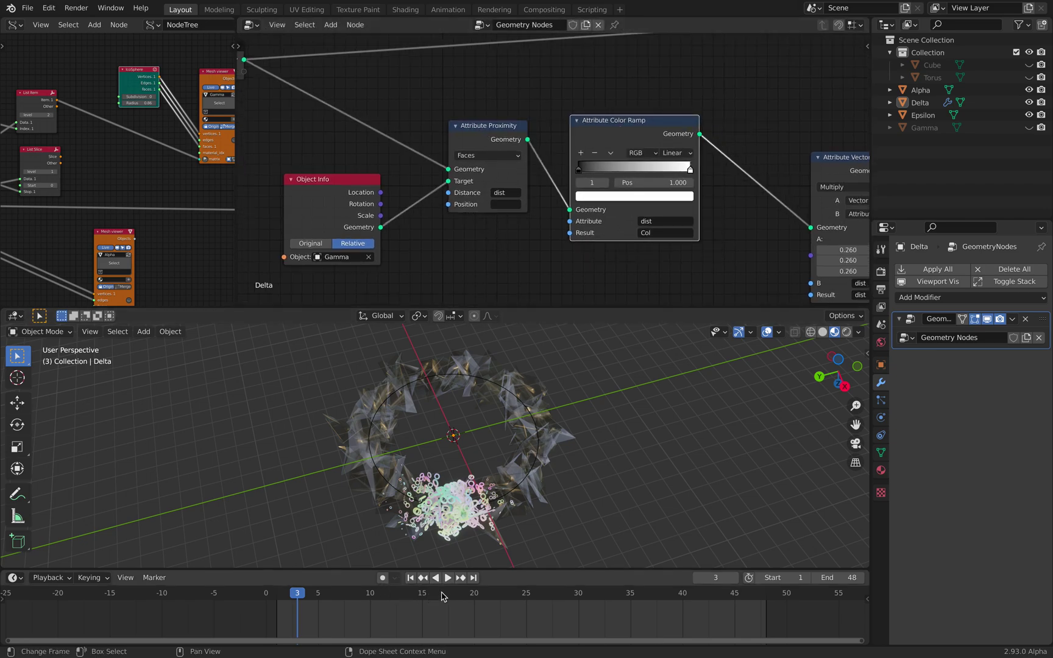
pyautogui.press('space')
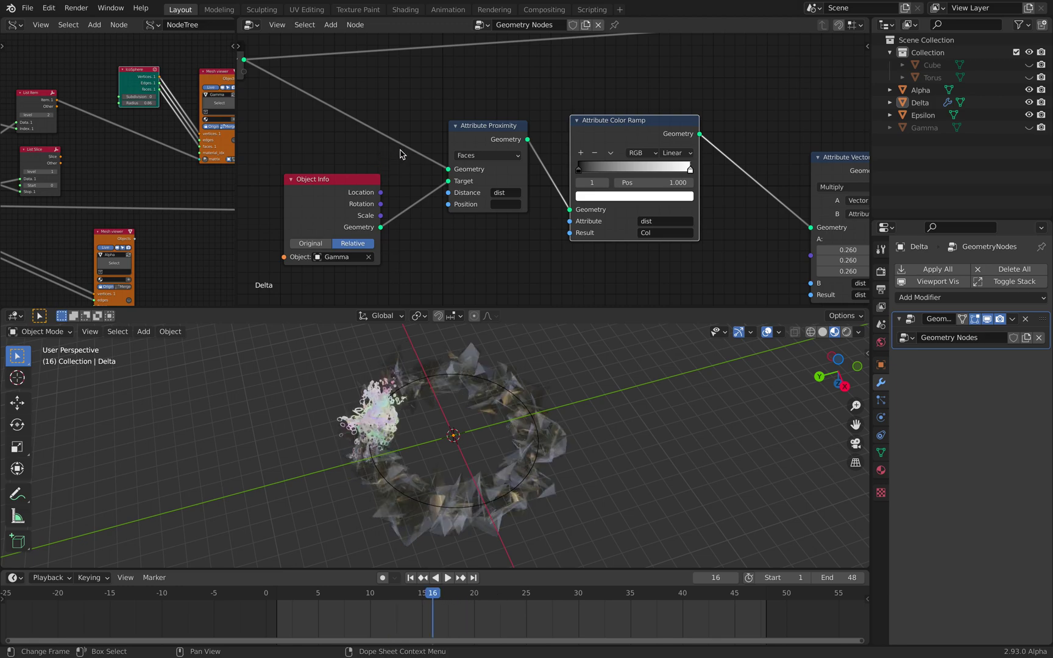
# Stop the animation, select the Epsilon ring in the viewport, and reselect the Delta instances.
pyautogui.press('space')
pyautogui.scroll(-1, 401, 156)
pyautogui.moveTo(401, 155); pyautogui.dragTo(501, 175, button='middle')
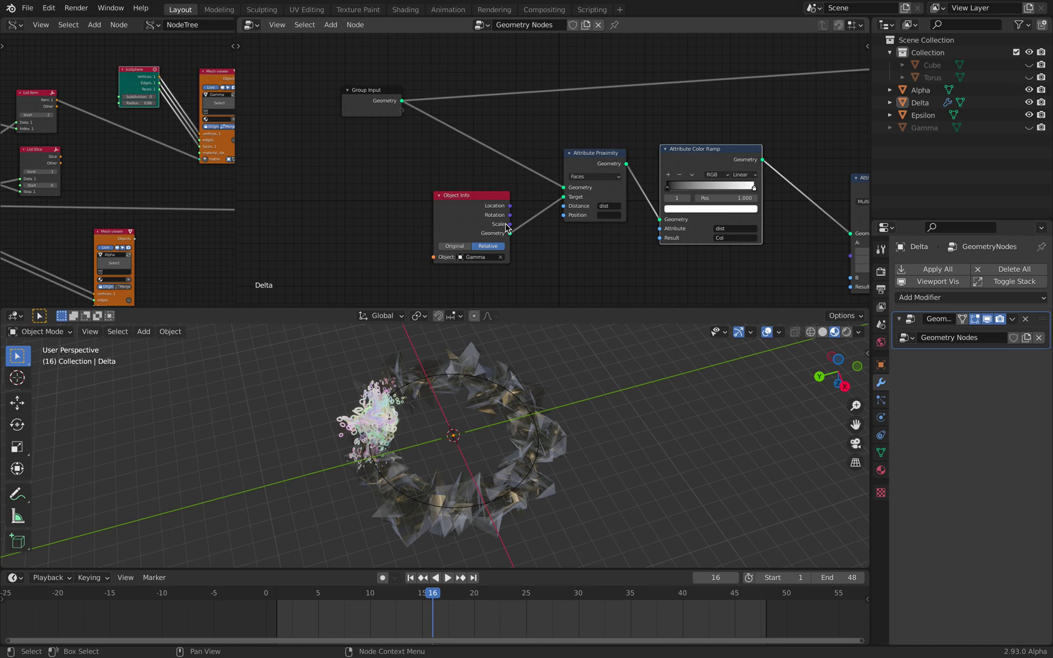
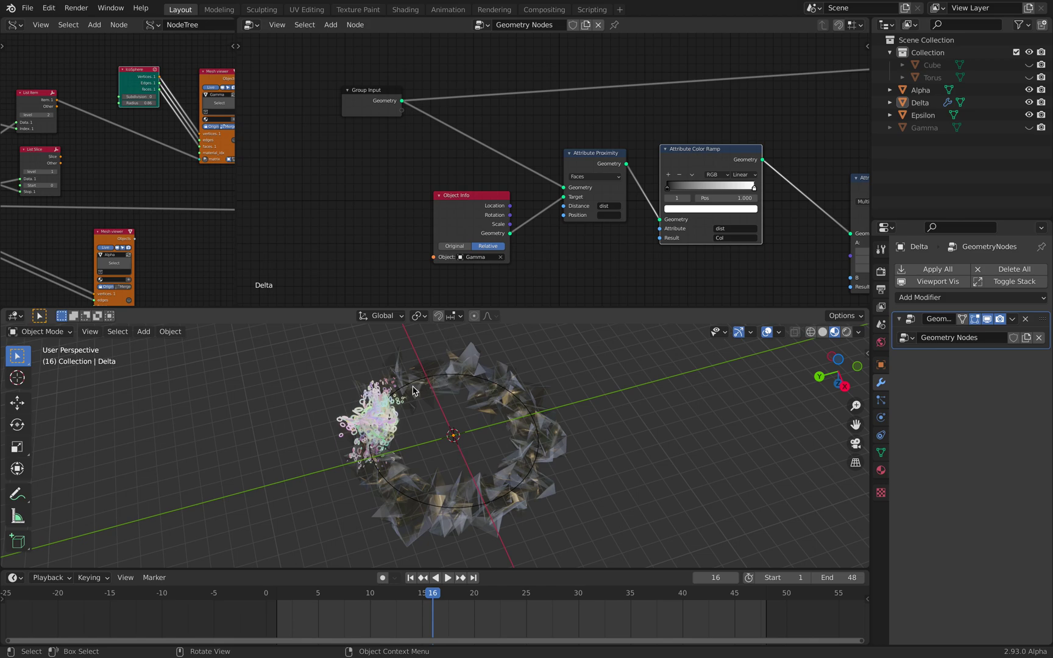
pyautogui.click(475, 362)
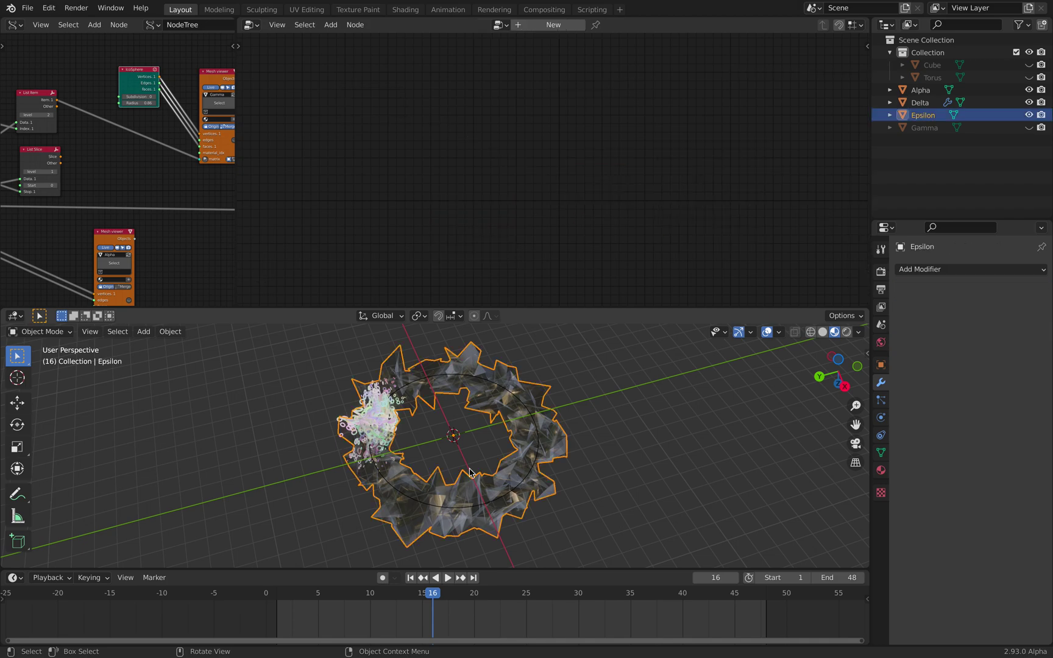
pyautogui.click(395, 419)
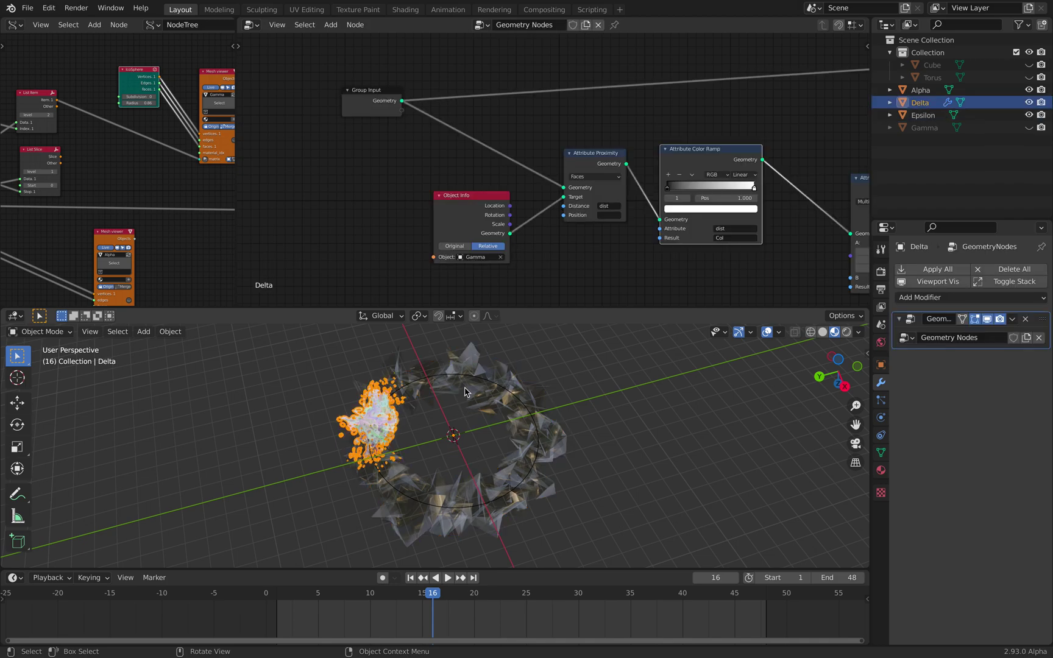
# Move Group Input and Object Info closer to Attribute Proximity and adjust Attribute Proximity's position between them.
pyautogui.moveTo(457, 200); pyautogui.dragTo(459, 209, button='middle')
pyautogui.scroll(1, 420, 186)
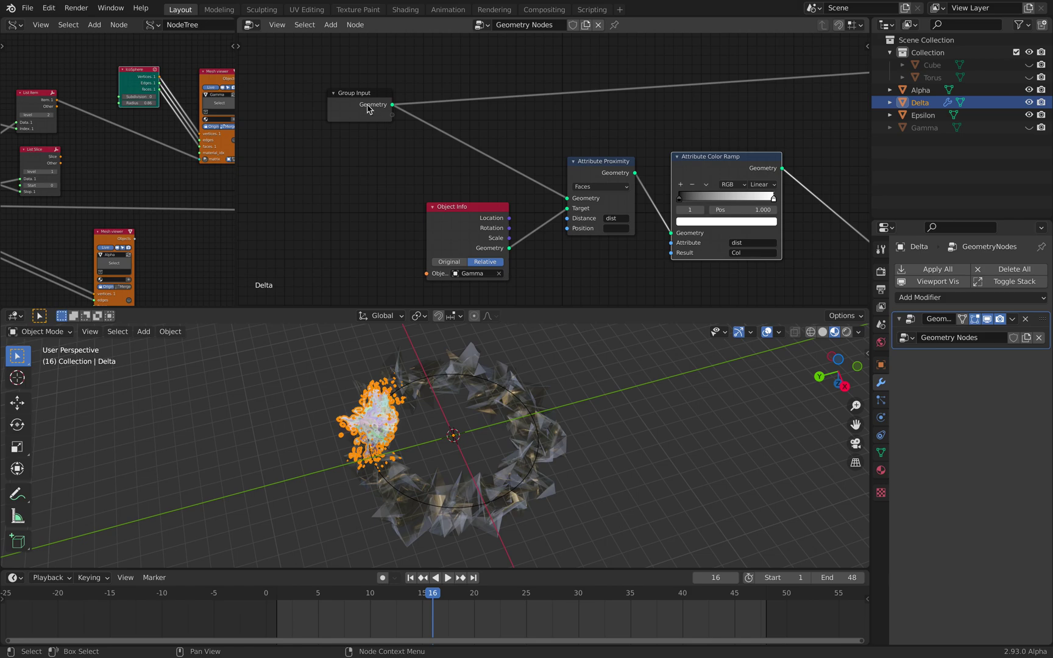
pyautogui.moveTo(356, 98); pyautogui.dragTo(448, 99)
pyautogui.moveTo(457, 124); pyautogui.dragTo(354, 139, button='middle')
pyautogui.moveTo(478, 176); pyautogui.dragTo(470, 169)
pyautogui.scroll(3, 485, 165)
pyautogui.moveTo(496, 185); pyautogui.dragTo(534, 171, button='middle')
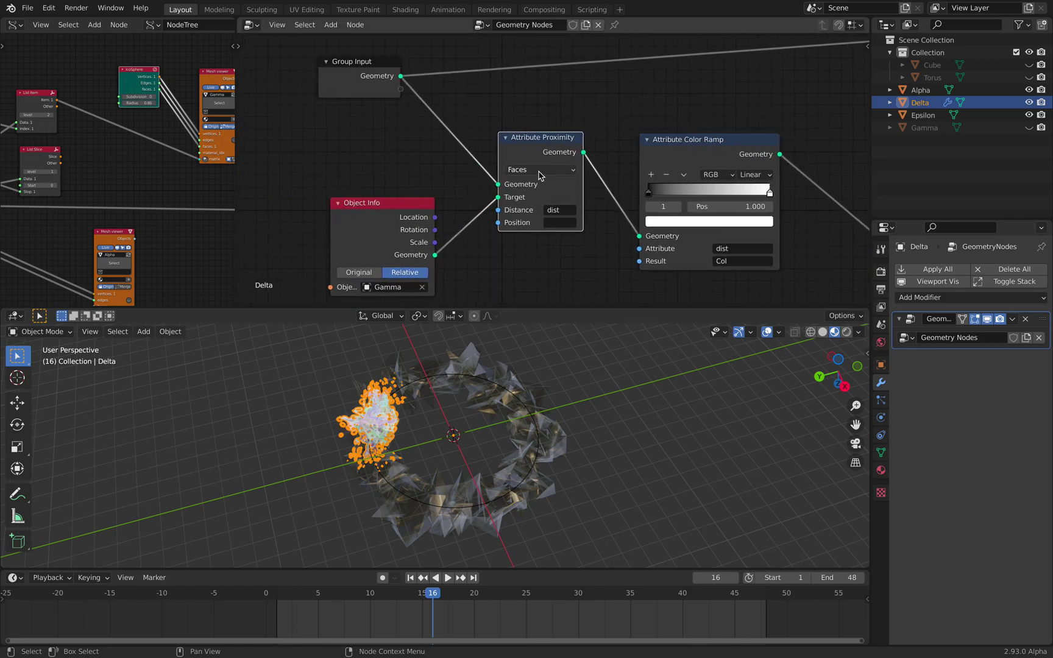
pyautogui.moveTo(411, 217); pyautogui.dragTo(396, 191)
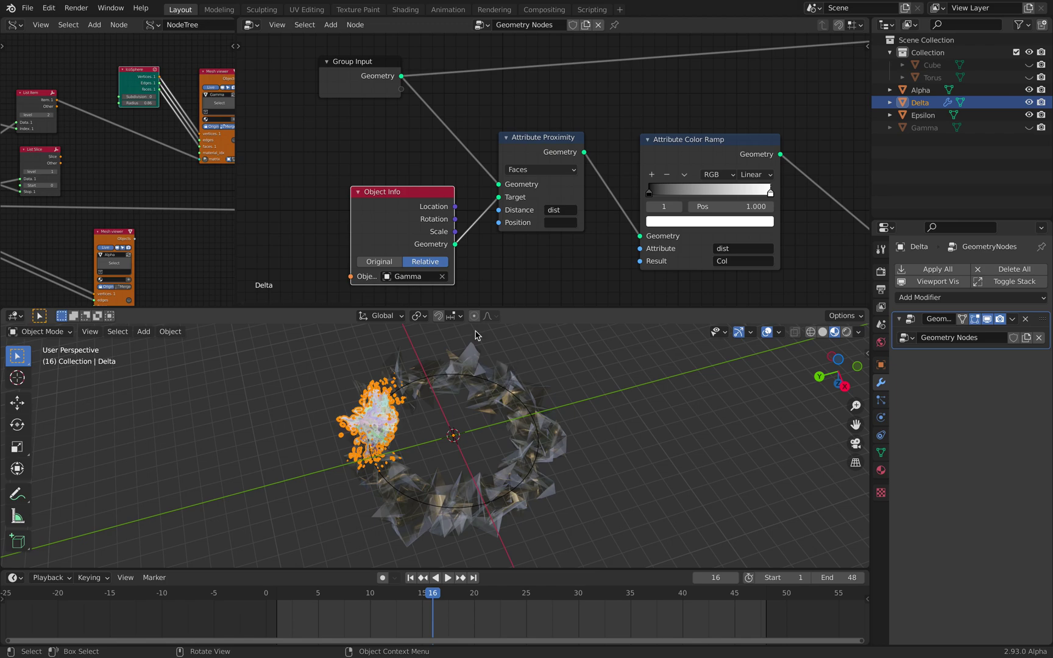
pyautogui.moveTo(373, 70); pyautogui.dragTo(370, 89)
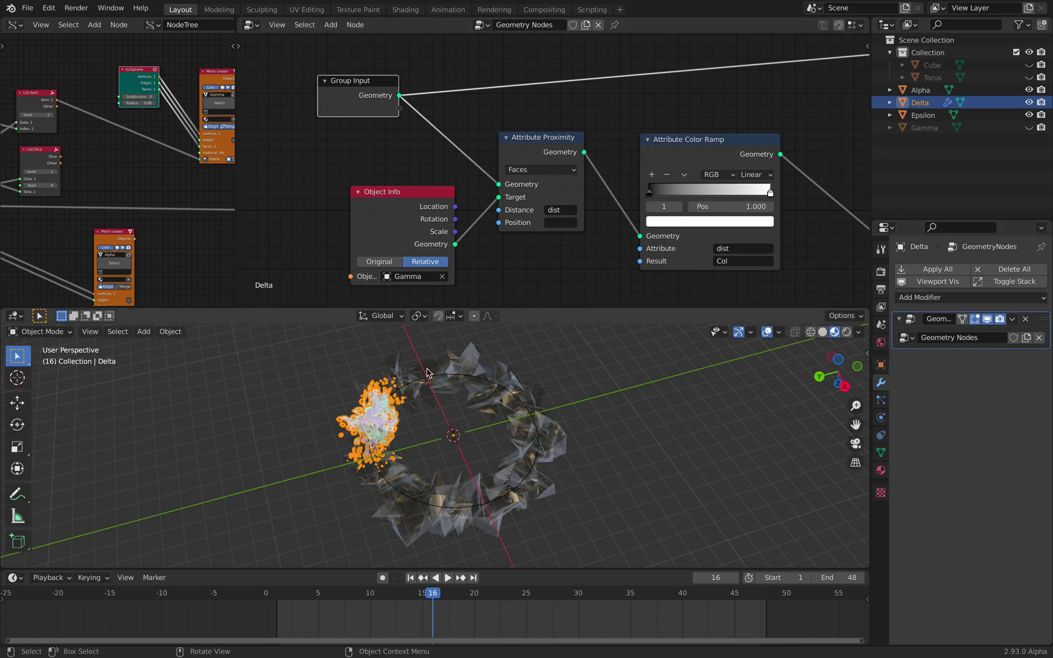
# Move the Attribute Proximity node slightly up and widen it.
pyautogui.moveTo(534, 202); pyautogui.dragTo(454, 217, button='middle')
pyautogui.moveTo(454, 163); pyautogui.dragTo(454, 156)
pyautogui.moveTo(454, 156); pyautogui.dragTo(518, 140, button='middle')
pyautogui.scroll(1, 518, 139)
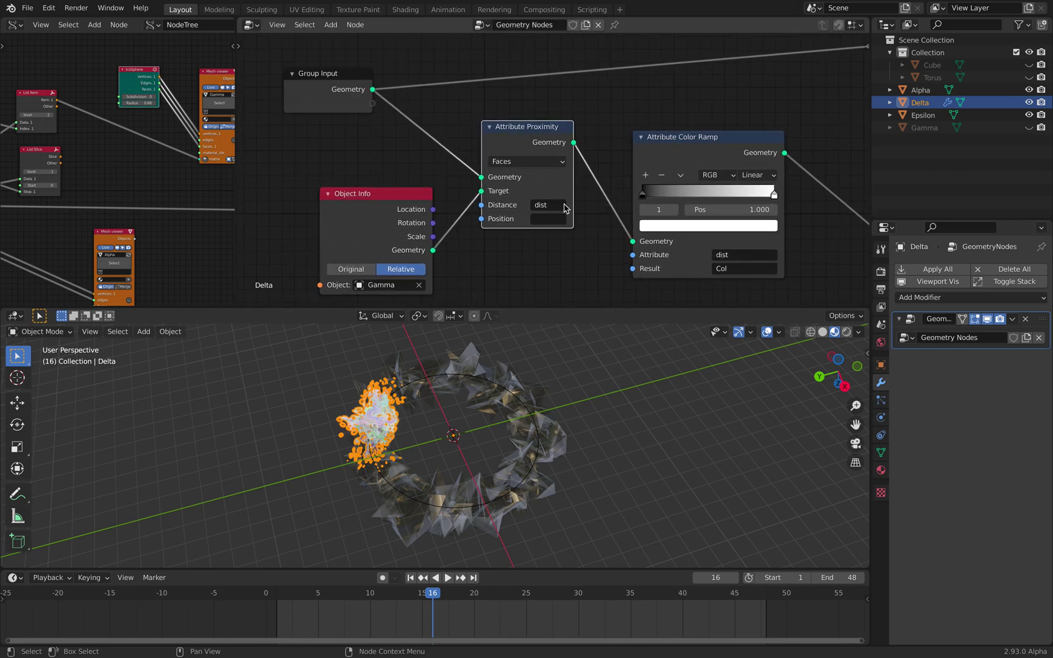
pyautogui.moveTo(572, 128); pyautogui.dragTo(583, 128)
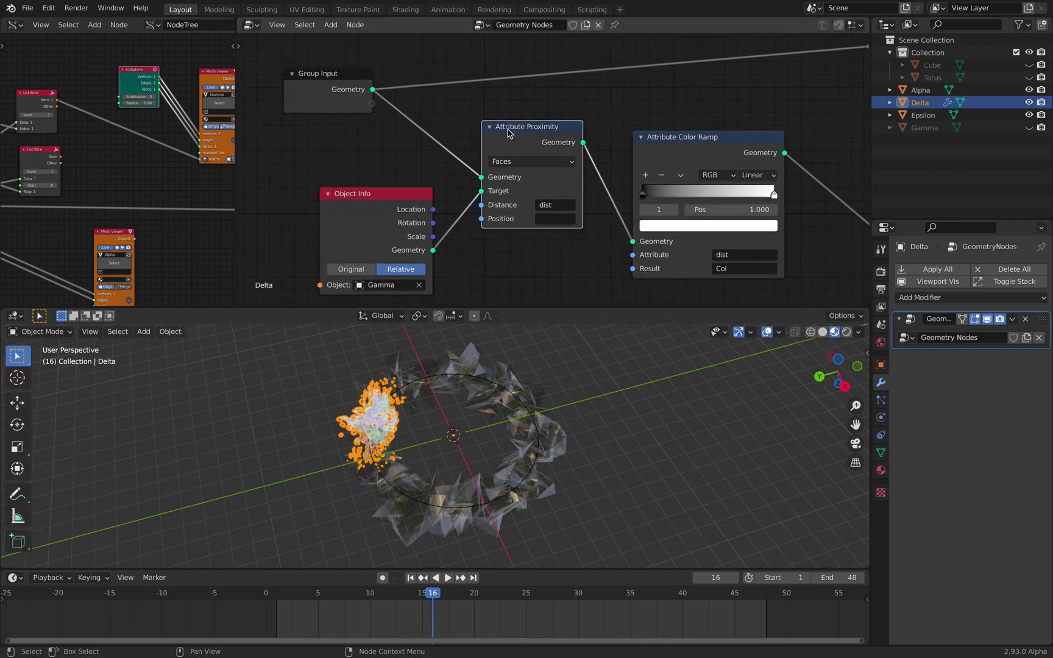
# Try Points and Edges as Attribute Proximity's target geometry mode and return it to Faces.
pyautogui.click(516, 162)
pyautogui.click(516, 175)
pyautogui.click(518, 161)
pyautogui.click(521, 189)
pyautogui.click(522, 162)
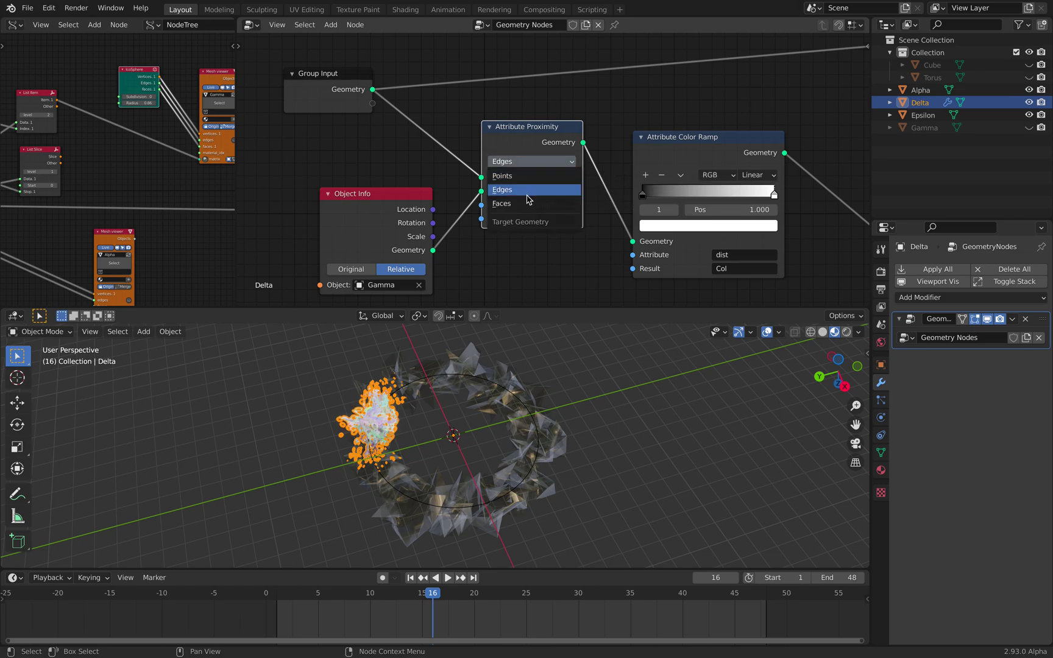
pyautogui.click(528, 203)
pyautogui.click(527, 162)
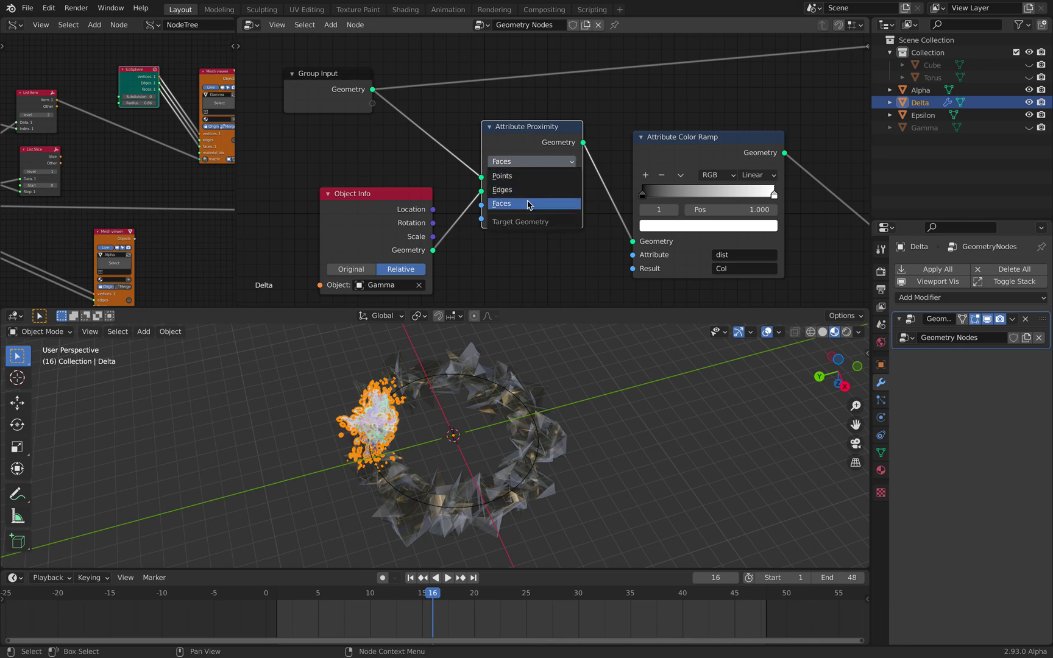
pyautogui.click(528, 204)
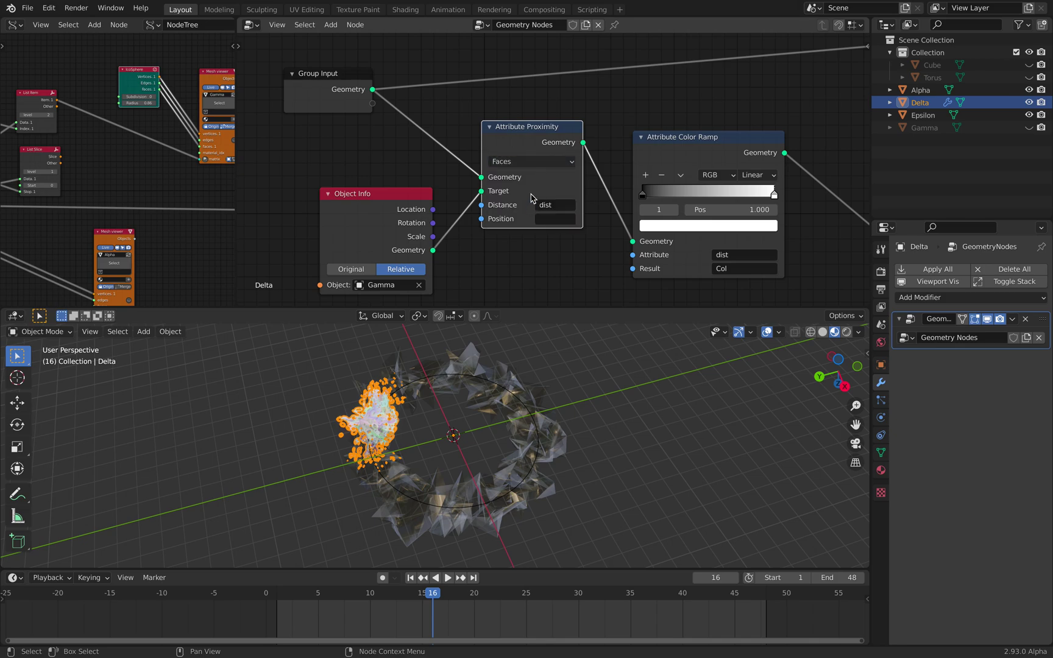
# Nudge Attribute Proximity and reposition the first Attribute Color Ramp node beside it.
pyautogui.moveTo(547, 131); pyautogui.dragTo(547, 136)
pyautogui.moveTo(537, 131); pyautogui.dragTo(467, 134, button='middle')
pyautogui.scroll(-1, 535, 146)
pyautogui.moveTo(535, 146); pyautogui.dragTo(498, 140, button='middle')
pyautogui.moveTo(566, 143); pyautogui.dragTo(555, 139)
pyautogui.moveTo(554, 139); pyautogui.dragTo(517, 134, button='middle')
pyautogui.moveTo(528, 131); pyautogui.dragTo(539, 136)
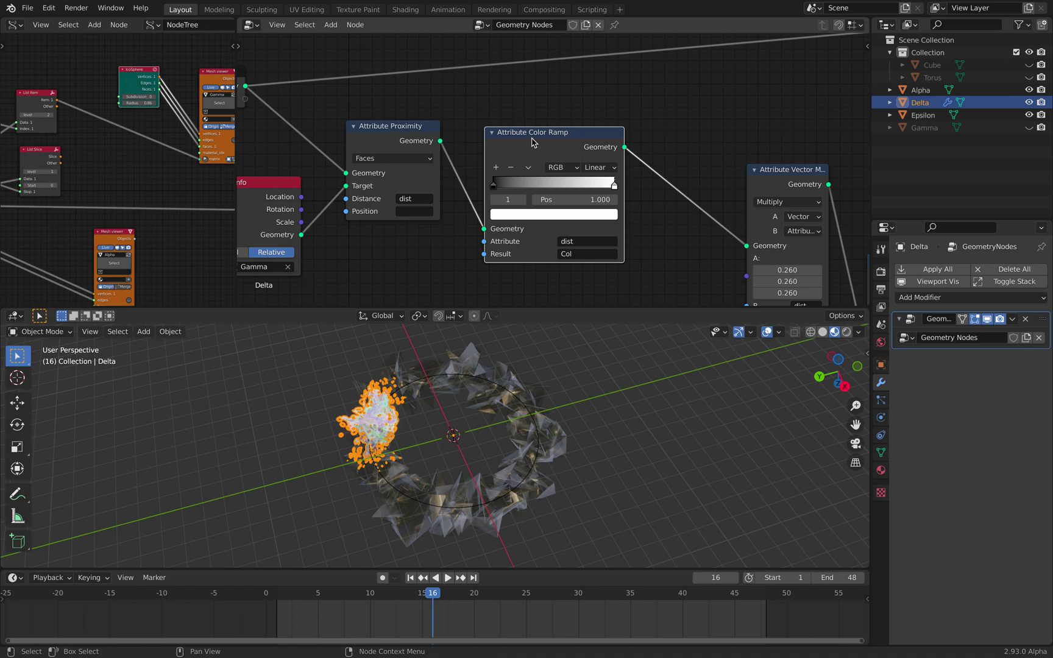
pyautogui.hscroll(2, 564, 156)
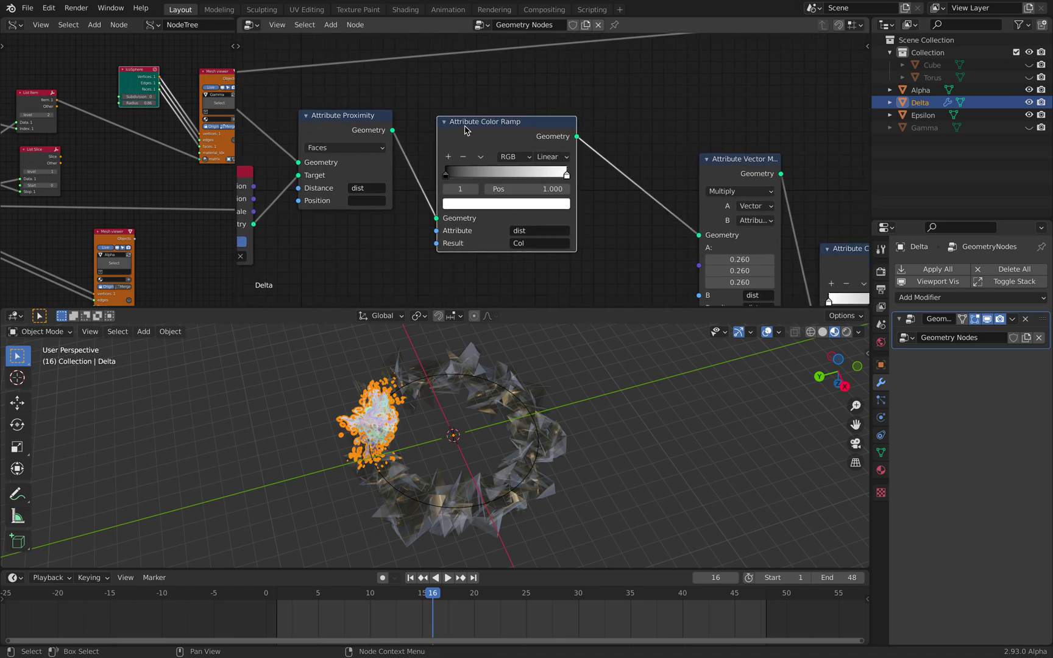
pyautogui.moveTo(466, 145); pyautogui.dragTo(474, 152)
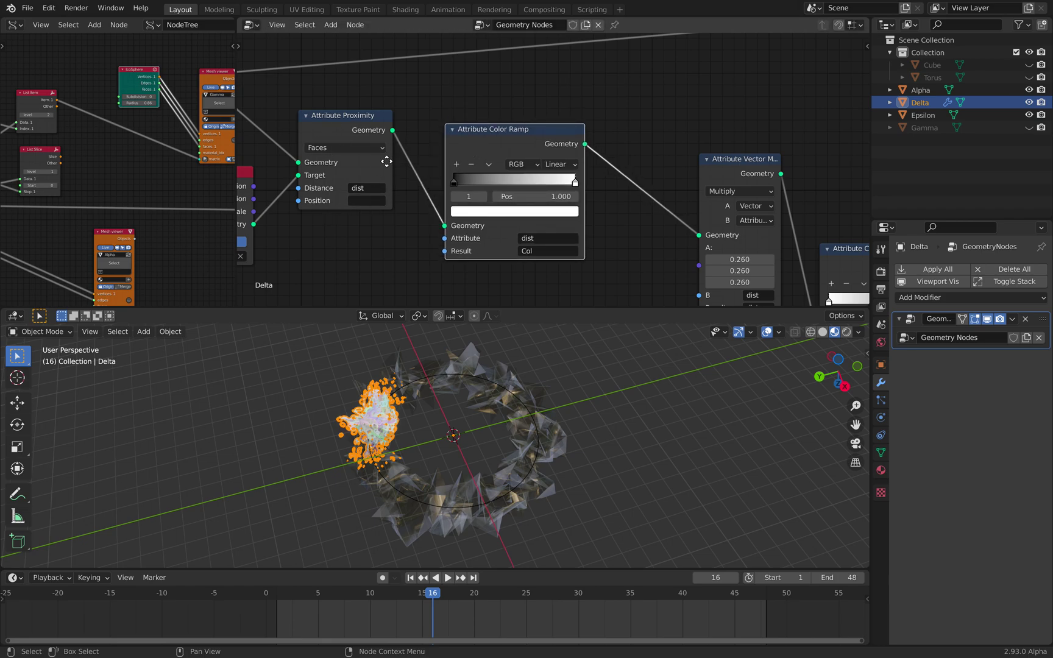
# Move the first Attribute Color Ramp slightly toward Attribute Vector Math and examine its Attribute and Result fields.
pyautogui.hscroll(-1, 375, 157)
pyautogui.scroll(1, 486, 210)
pyautogui.moveTo(611, 206); pyautogui.dragTo(513, 182, button='middle')
pyautogui.scroll(-1, 513, 181)
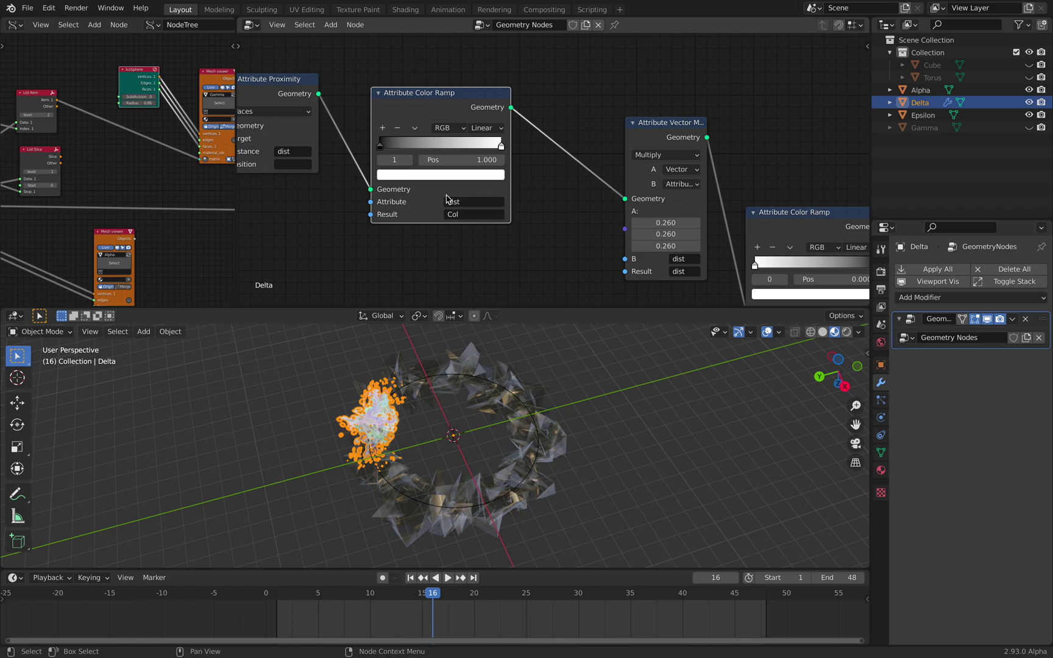
pyautogui.scroll(1, 447, 199)
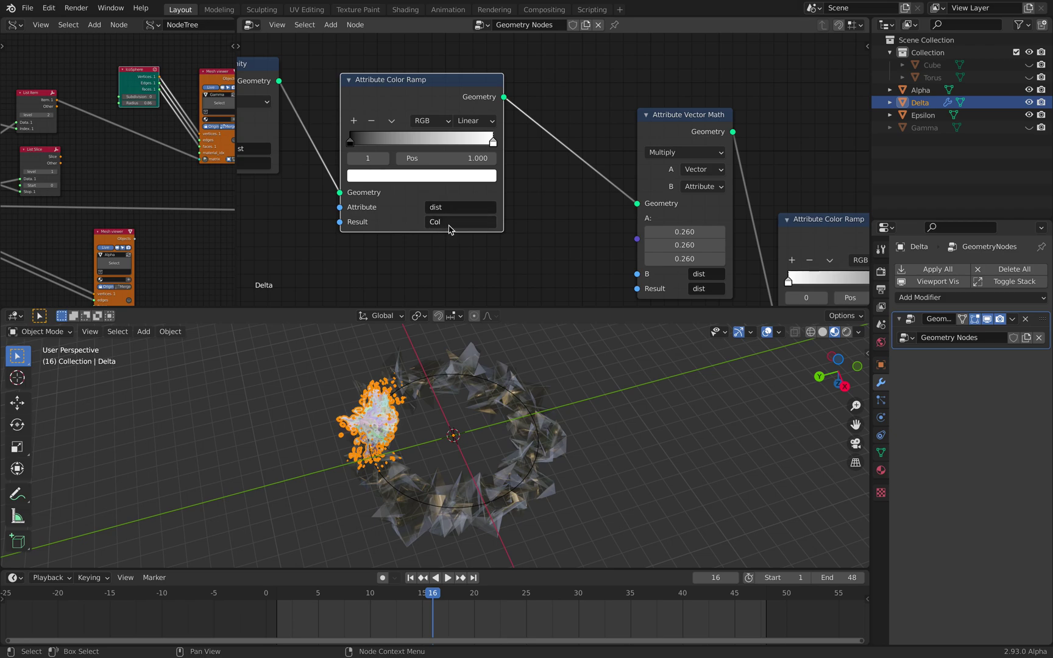
pyautogui.moveTo(415, 86); pyautogui.dragTo(438, 99)
pyautogui.moveTo(393, 118); pyautogui.dragTo(454, 114, button='middle')
pyautogui.moveTo(618, 226); pyautogui.dragTo(595, 216, button='middle')
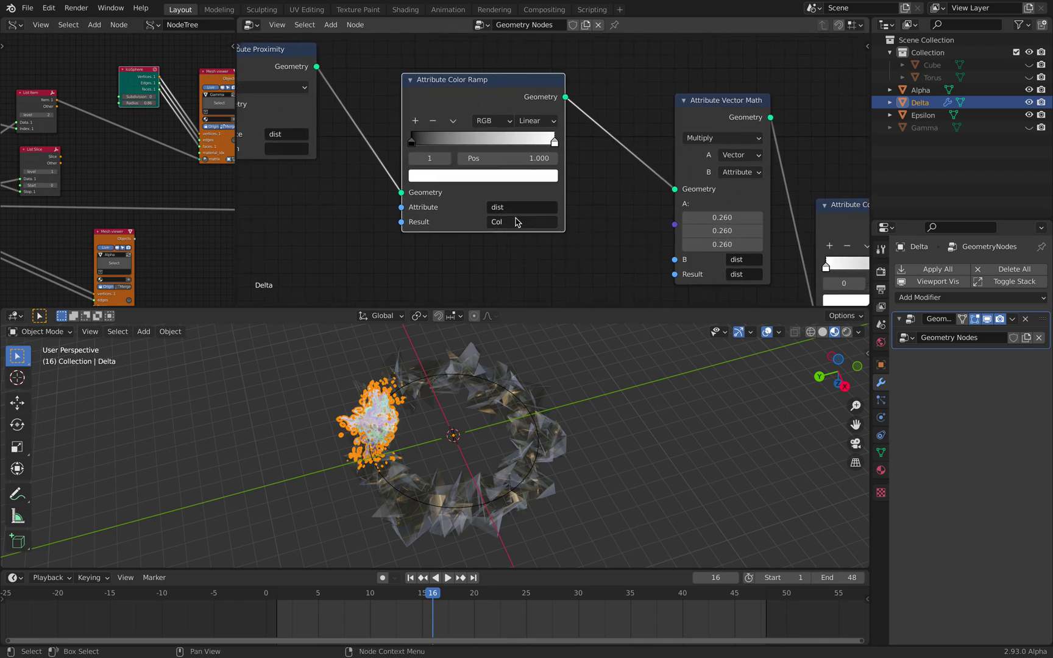
# Try dist as the first Attribute Color Ramp's result attribute and set it back to Col.
pyautogui.hotkey('ctrl', 'z')
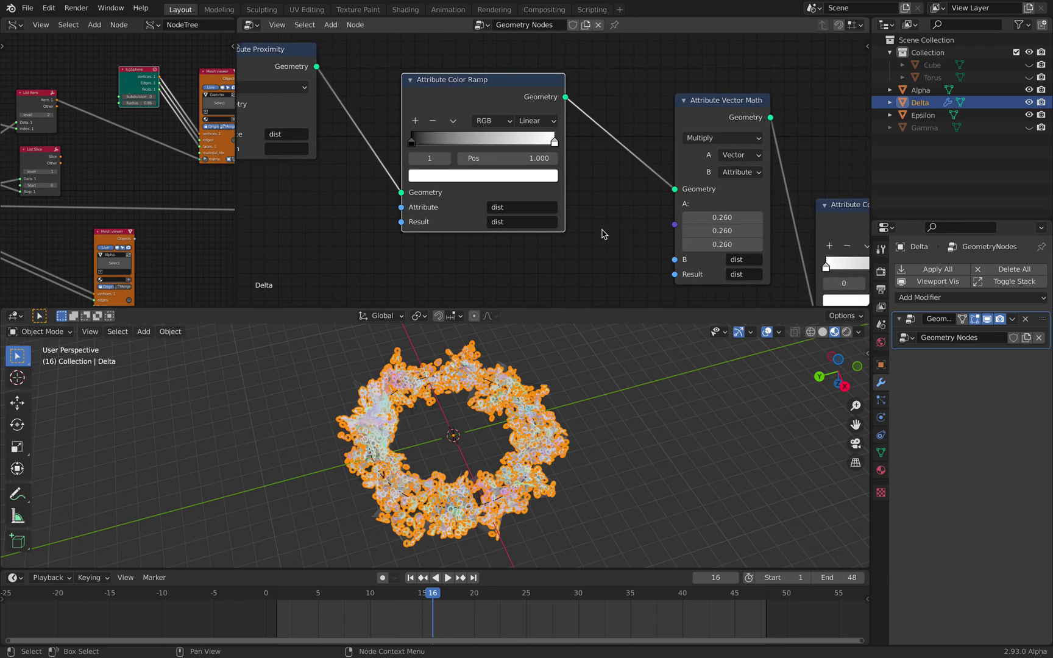
pyautogui.click(511, 222)
pyautogui.write('Col')
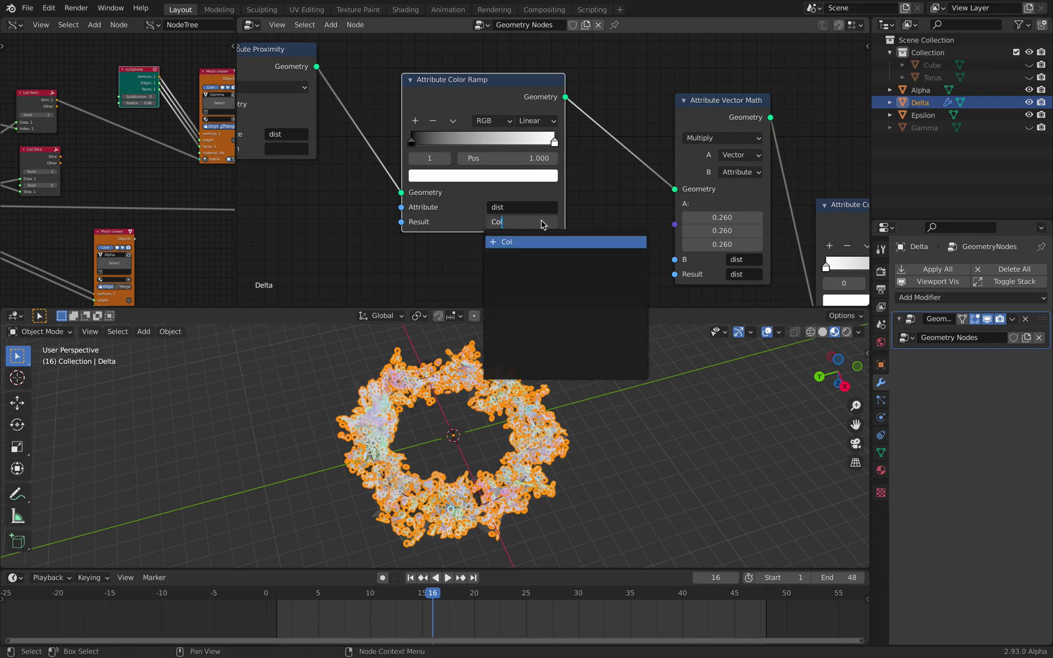
pyautogui.press('Return')
# Link Attribute Proximity's Geometry output directly to the first Attribute Vector Math and move the bypassed Attribute Color Ramp below that link.
pyautogui.moveTo(663, 188); pyautogui.dragTo(542, 173, button='middle')
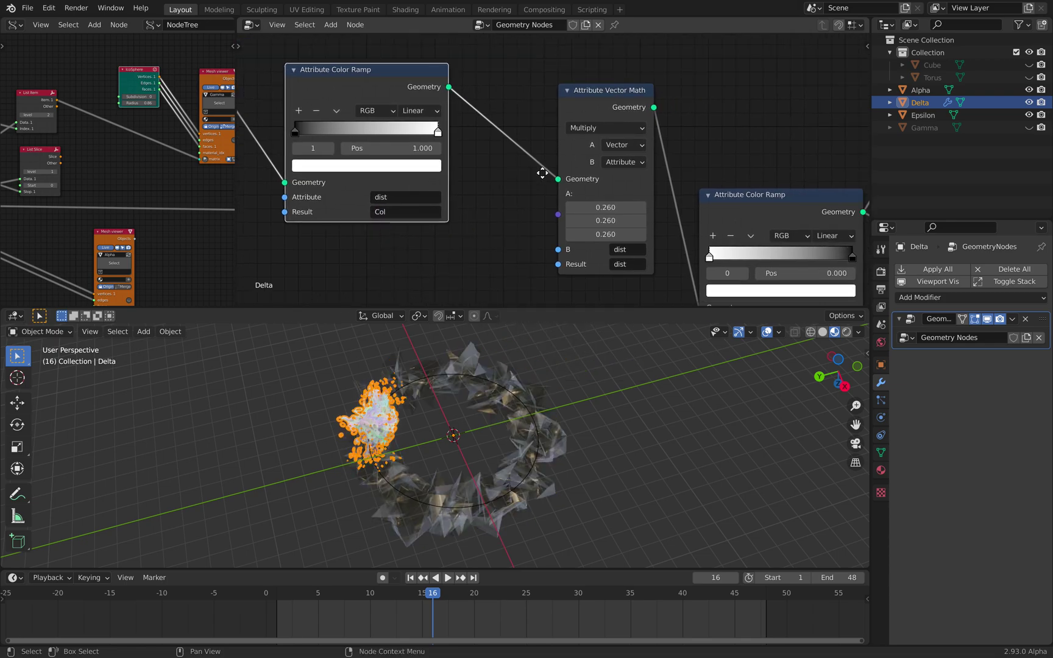
pyautogui.moveTo(594, 116); pyautogui.dragTo(577, 105)
pyautogui.moveTo(403, 160); pyautogui.dragTo(367, 152, button='middle')
pyautogui.moveTo(402, 197); pyautogui.dragTo(397, 200, button='middle')
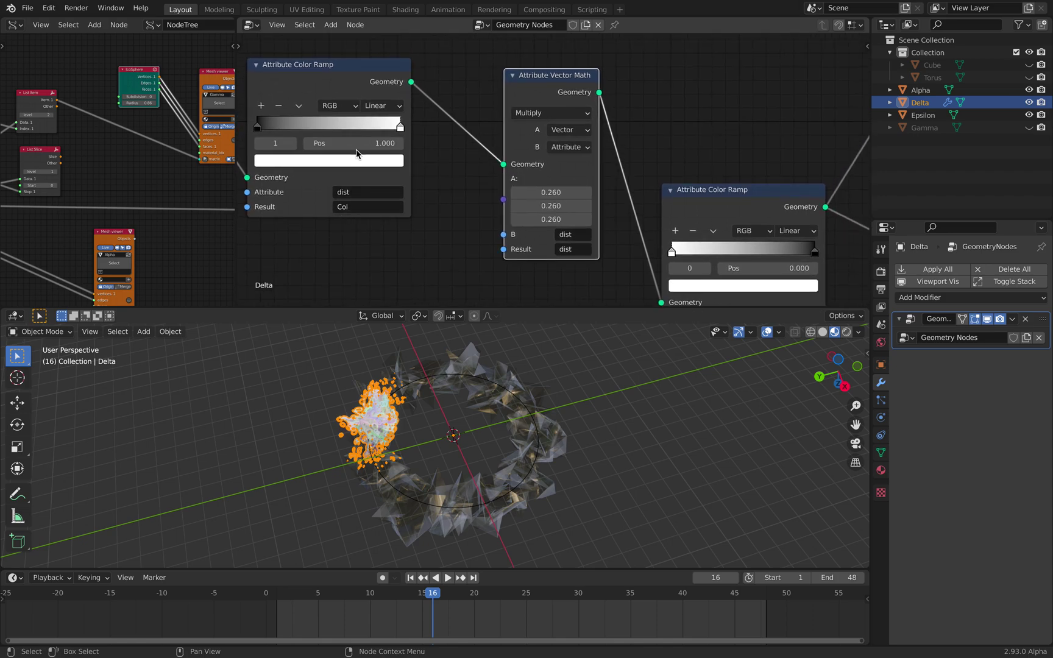
pyautogui.moveTo(333, 85); pyautogui.dragTo(426, 114)
pyautogui.moveTo(350, 96); pyautogui.dragTo(641, 193)
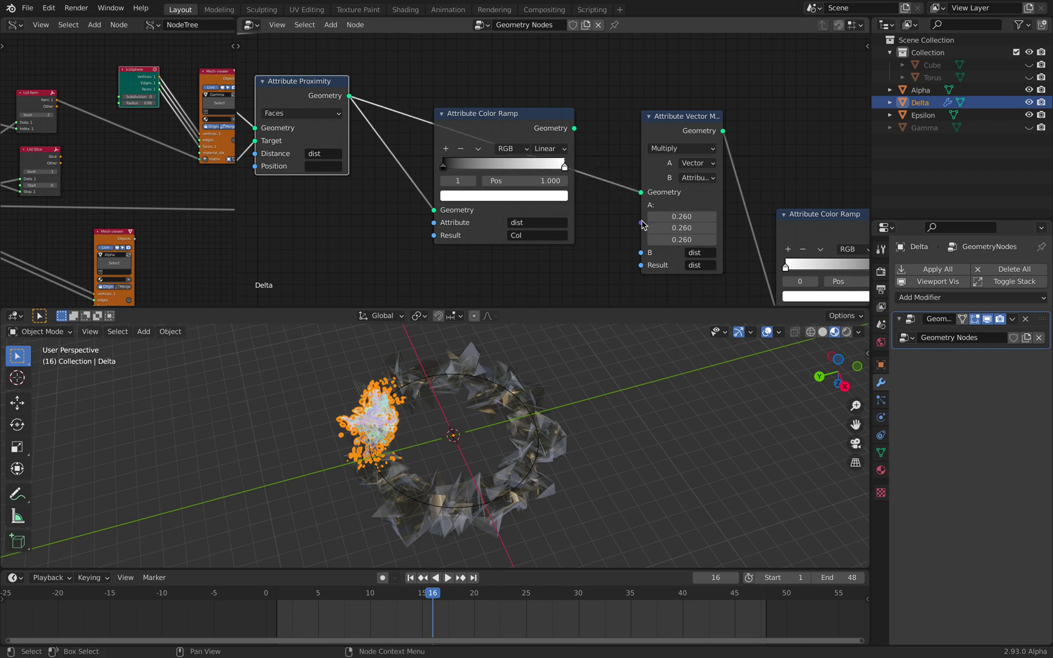
pyautogui.moveTo(529, 189); pyautogui.dragTo(420, 177, button='middle')
pyautogui.scroll(-1, 479, 140)
pyautogui.moveTo(423, 112); pyautogui.dragTo(402, 183)
# Reposition the first Attribute Vector Math node and the second Attribute Color Ramp that follows it.
pyautogui.moveTo(543, 141); pyautogui.dragTo(414, 136, button='middle')
pyautogui.moveTo(438, 120); pyautogui.dragTo(434, 114)
pyautogui.moveTo(547, 183); pyautogui.dragTo(496, 136, button='middle')
pyautogui.scroll(1, 496, 137)
pyautogui.scroll(1, 530, 159)
pyautogui.moveTo(512, 156); pyautogui.dragTo(500, 116)
pyautogui.moveTo(510, 134); pyautogui.dragTo(573, 190, button='middle')
pyautogui.scroll(-1, 564, 191)
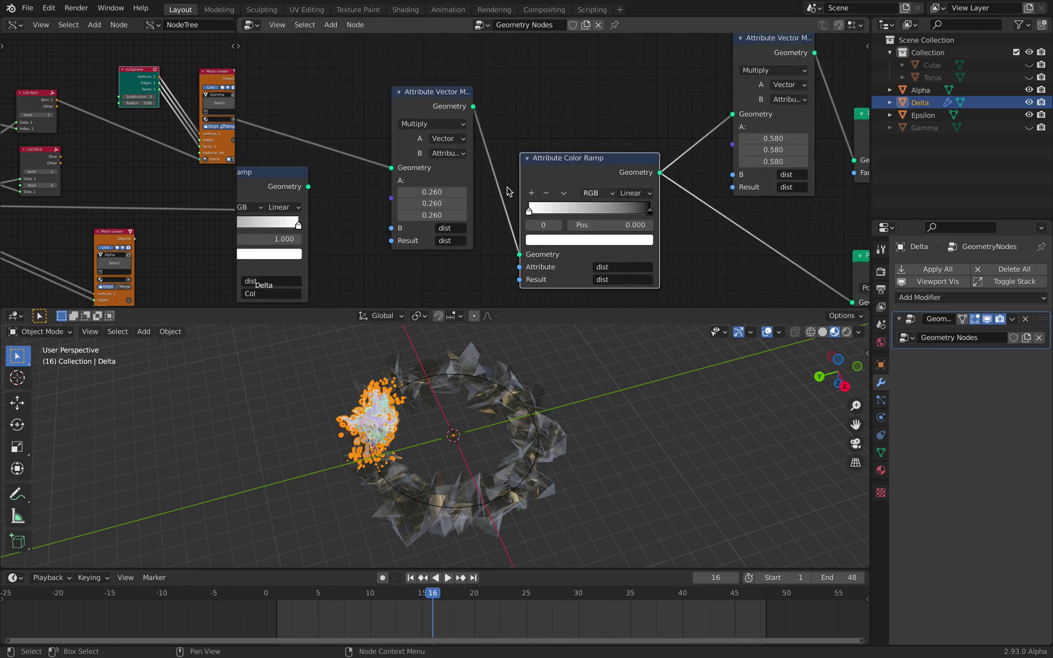
# Set all three A values of the first Attribute Vector Math node to 0.1.
pyautogui.click(424, 194)
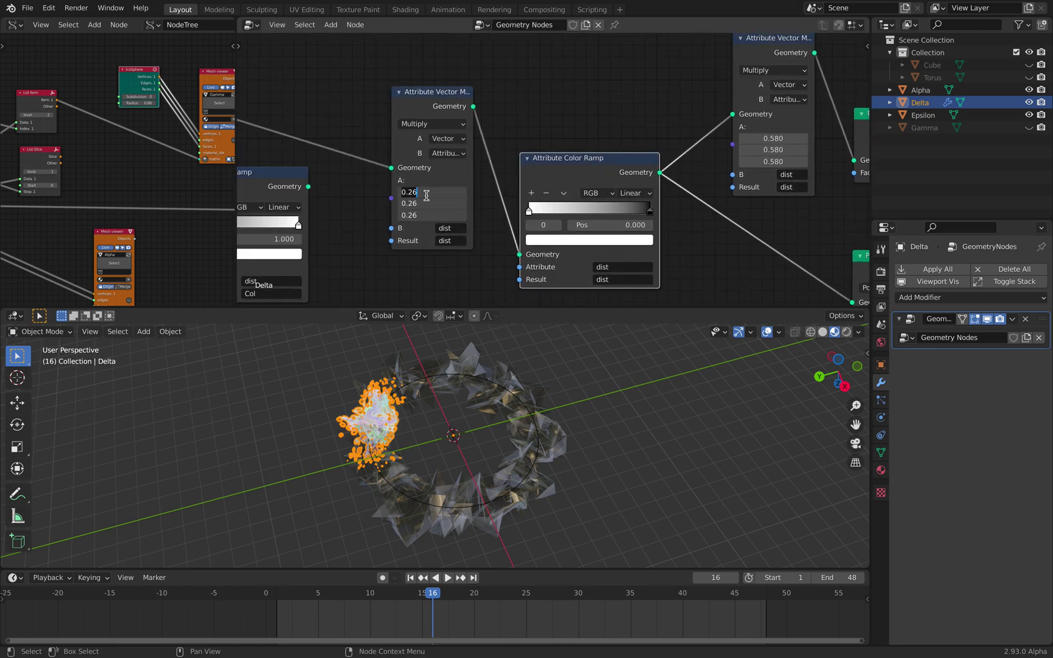
pyautogui.write('0.1')
pyautogui.press('Return')
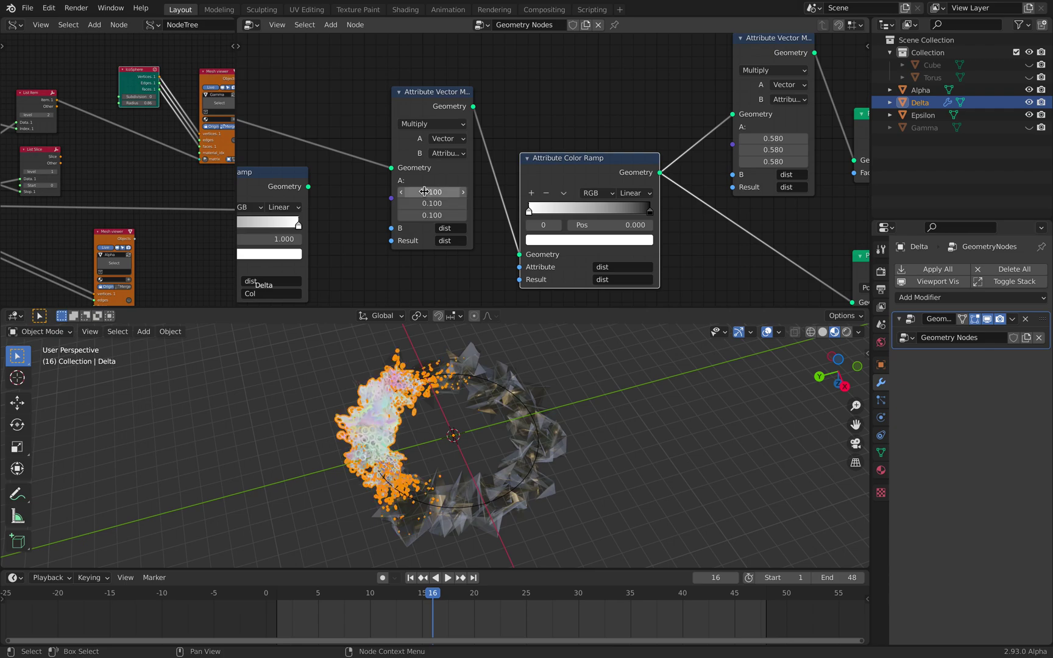
# Check the black and white stops of the second Attribute Color Ramp and briefly play the animation.
pyautogui.moveTo(558, 188); pyautogui.dragTo(495, 173, button='middle')
pyautogui.moveTo(587, 201)
pyautogui.mouseDown()
pyautogui.moveTo(531, 201)
pyautogui.moveTo(601, 200)
pyautogui.mouseUp()
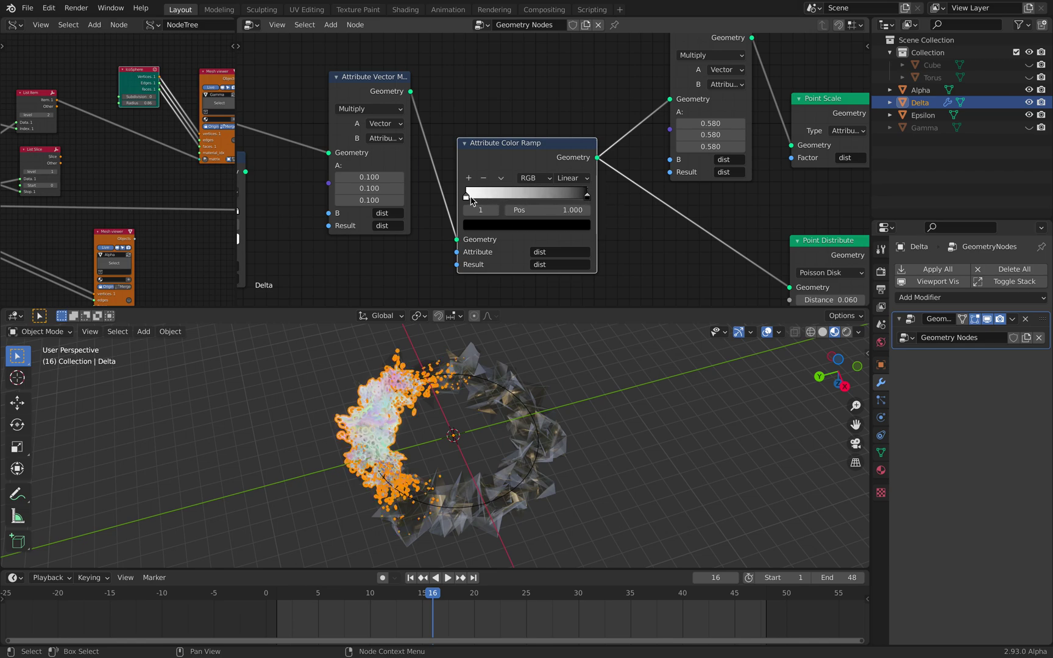
pyautogui.moveTo(485, 199)
pyautogui.mouseDown()
pyautogui.moveTo(543, 201)
pyautogui.moveTo(466, 203)
pyautogui.mouseUp()
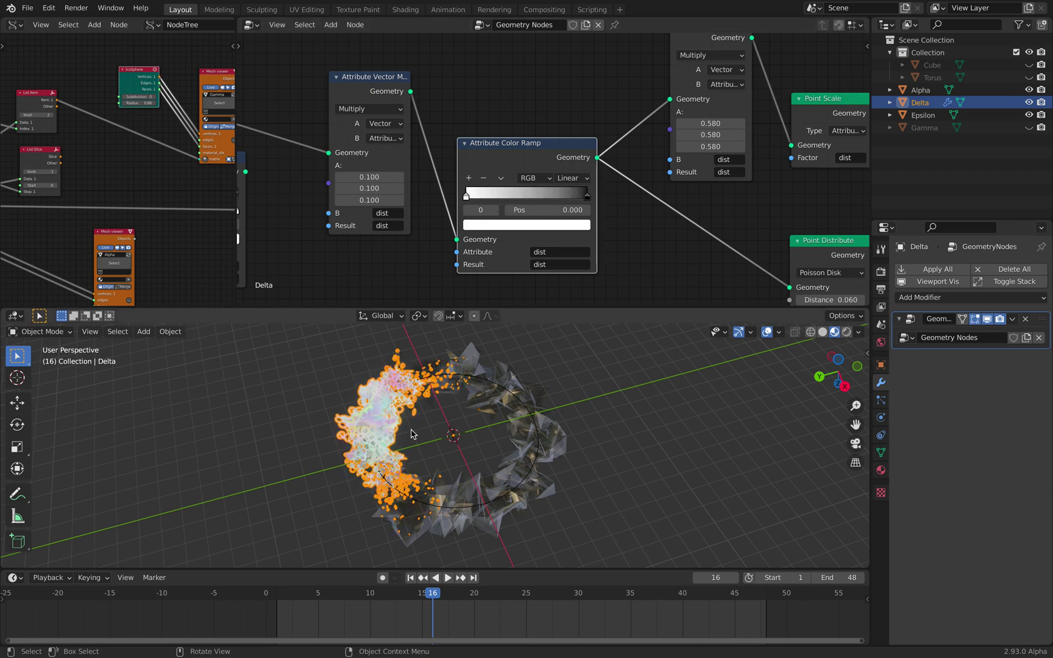
pyautogui.press('space')
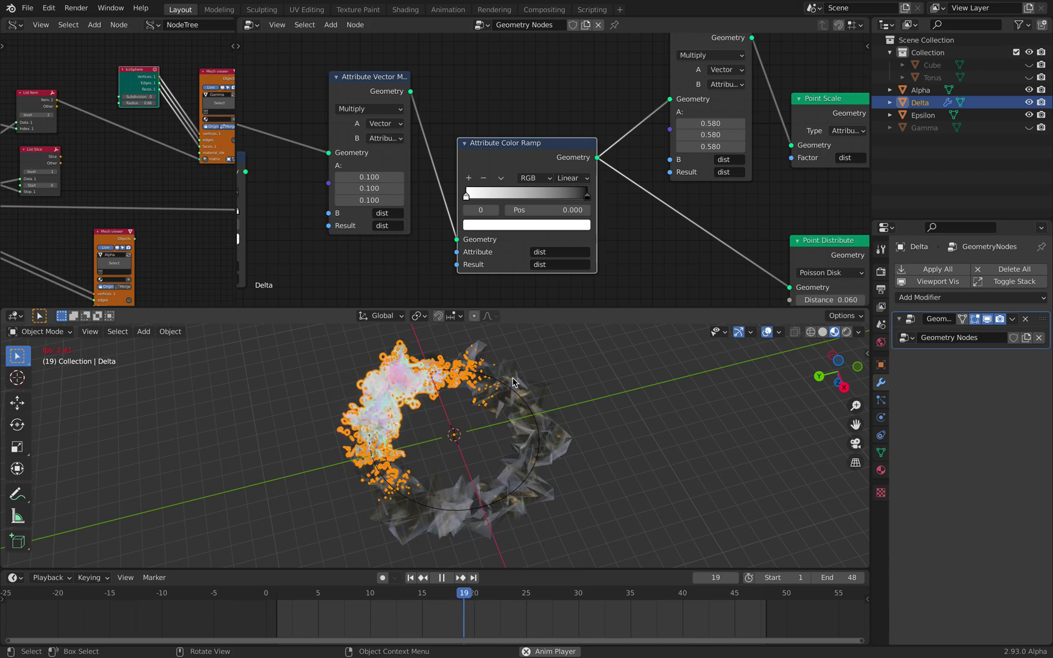
pyautogui.press('space')
# Set all three A values of the first Attribute Vector Math node to 0.5.
pyautogui.moveTo(373, 180); pyautogui.dragTo(374, 189)
pyautogui.press('Escape')
pyautogui.write('.')
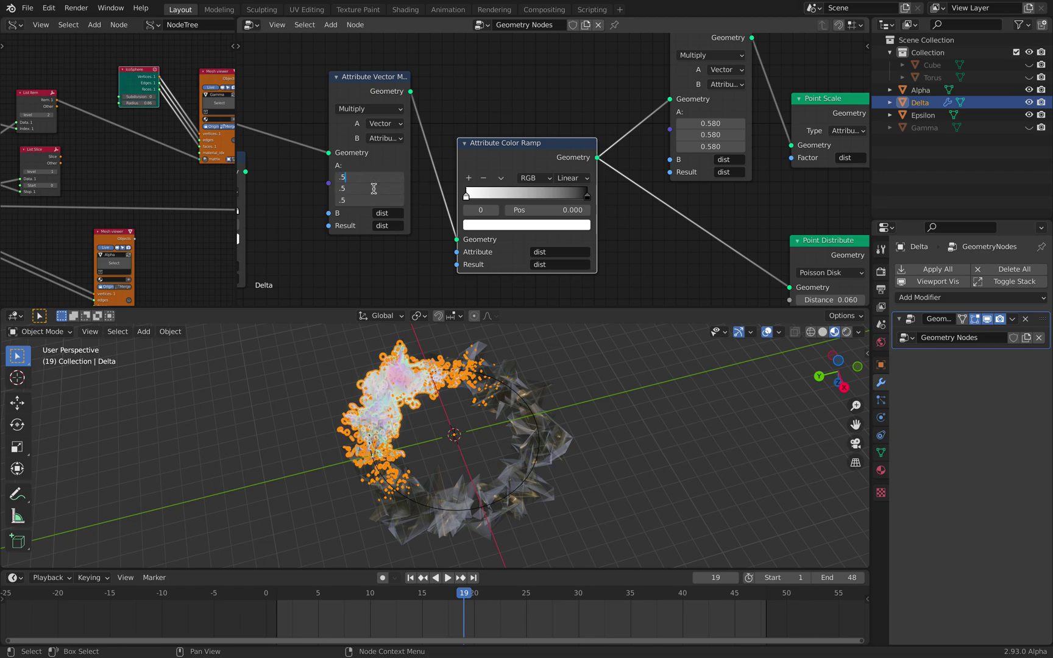
pyautogui.write('5')
pyautogui.press('Return')
# Try 0.4 for the first Attribute Vector Math's three A values and set them to 0.3 instead.
pyautogui.moveTo(371, 179); pyautogui.dragTo(372, 199)
pyautogui.write('.4')
pyautogui.press('Return')
pyautogui.press('BackSpace')
pyautogui.write('3')
pyautogui.press('Return')
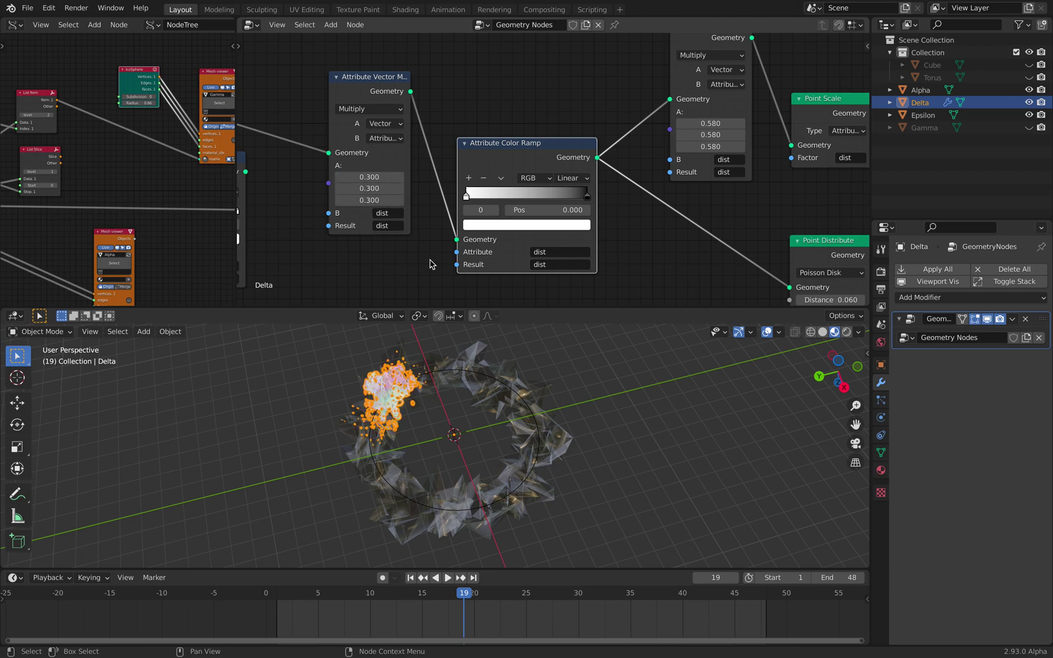
# Play the animation up to frame 32 and examine the instances on the ring closely from another angle.
pyautogui.press('space')
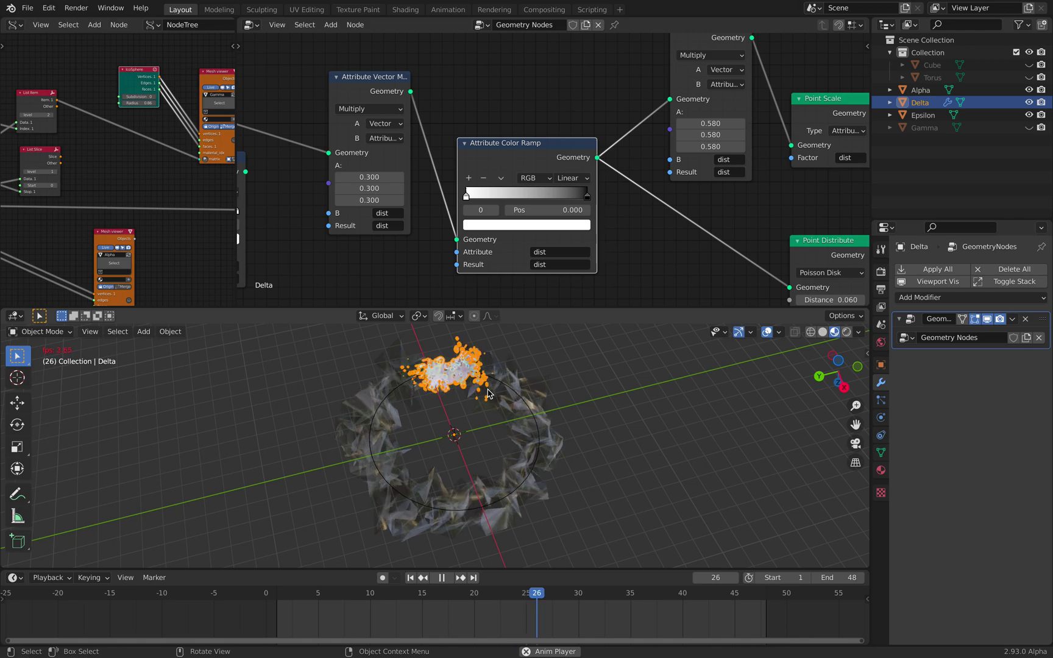
pyautogui.press('space')
pyautogui.moveTo(544, 449); pyautogui.dragTo(481, 445, button='middle')
pyautogui.scroll(3, 480, 445)
pyautogui.keyDown('shift'); pyautogui.moveTo(663, 458); pyautogui.dragTo(582, 440, button='middle'); pyautogui.keyUp('shift')
pyautogui.scroll(-2, 615, 219)
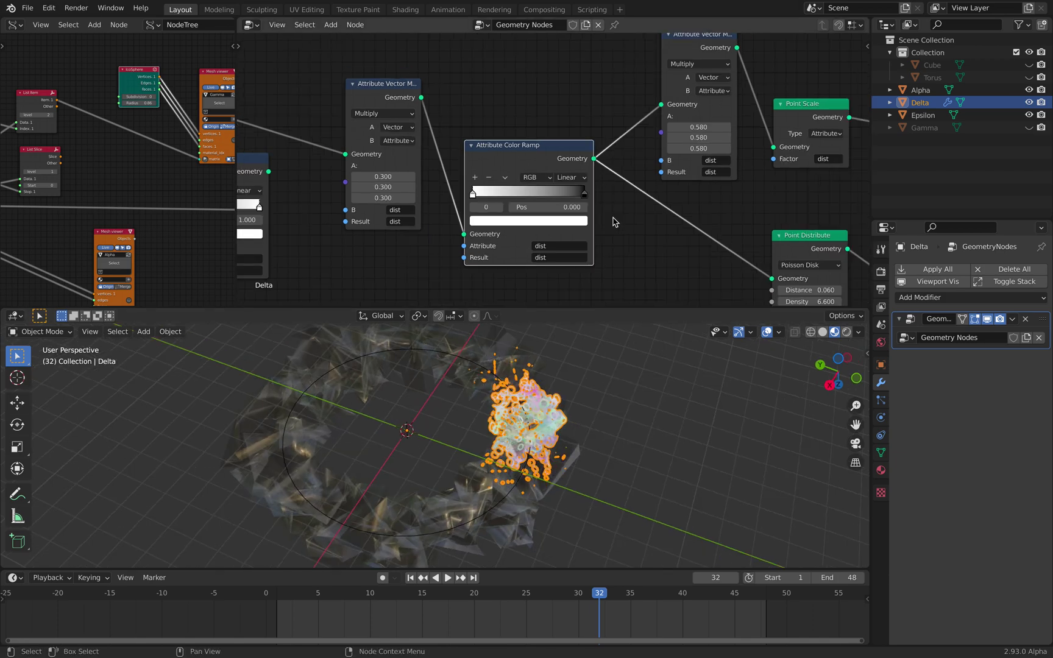
# Move Point Distribute and the Point Scale nodes of the lower branch closer to the second Attribute Color Ramp.
pyautogui.moveTo(540, 228); pyautogui.dragTo(449, 220, button='middle')
pyautogui.moveTo(567, 232); pyautogui.dragTo(499, 237, button='middle')
pyautogui.moveTo(589, 227); pyautogui.dragTo(575, 227)
pyautogui.moveTo(551, 206)
pyautogui.mouseDown(button='middle')
pyautogui.moveTo(509, 205)
pyautogui.moveTo(511, 224)
pyautogui.mouseUp(button='middle')
pyautogui.moveTo(487, 229); pyautogui.dragTo(431, 228)
pyautogui.moveTo(561, 232); pyautogui.dragTo(489, 242)
pyautogui.moveTo(653, 221); pyautogui.dragTo(600, 228)
pyautogui.moveTo(618, 223); pyautogui.dragTo(687, 206, button='middle')
pyautogui.scroll(1, 687, 206)
pyautogui.scroll(3, 481, 220)
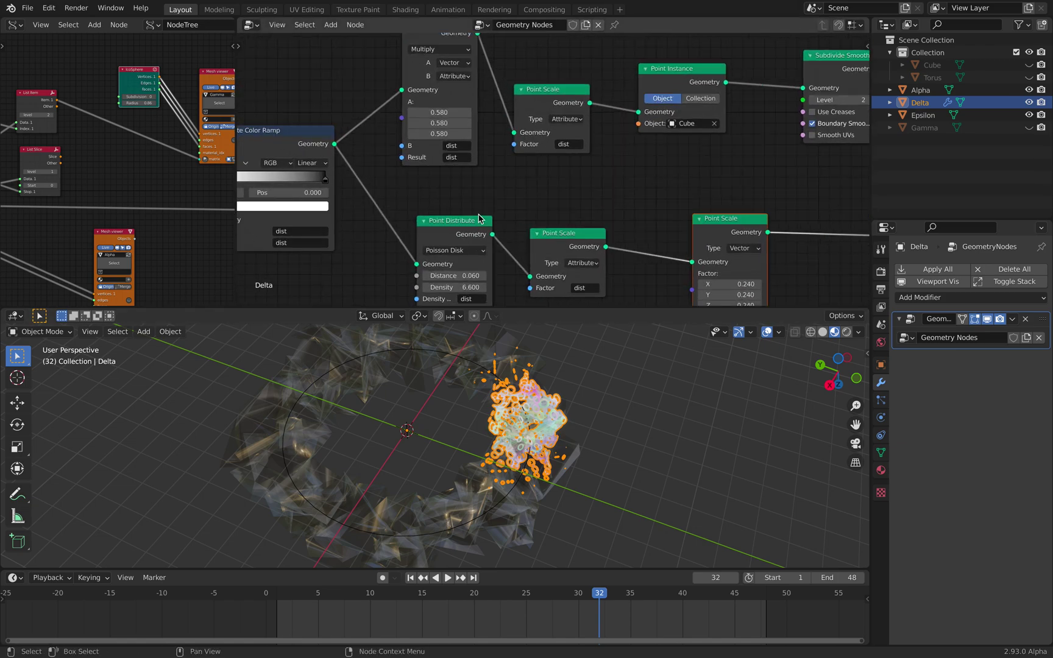
# Set Point Distribute's Density to 8.2 and adjust the placement of it and the attribute-driven Point Scale in the lower branch.
pyautogui.moveTo(480, 219); pyautogui.dragTo(479, 185, button='middle')
pyautogui.moveTo(471, 190); pyautogui.dragTo(468, 184)
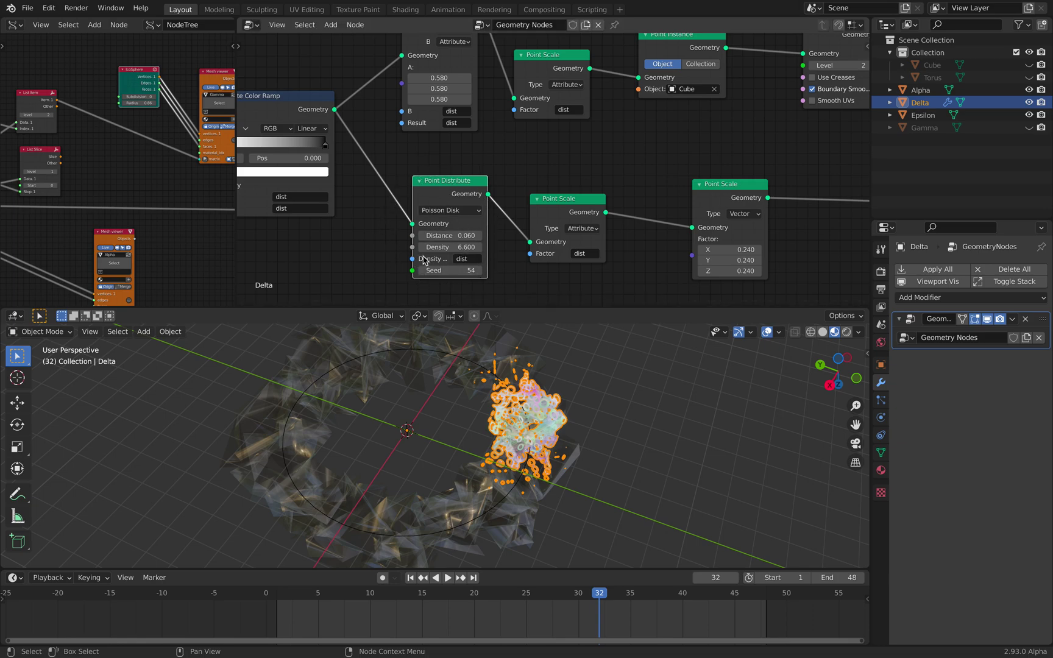
pyautogui.moveTo(449, 247)
pyautogui.mouseDown()
pyautogui.moveTo(510, 246)
pyautogui.moveTo(460, 247)
pyautogui.mouseUp()
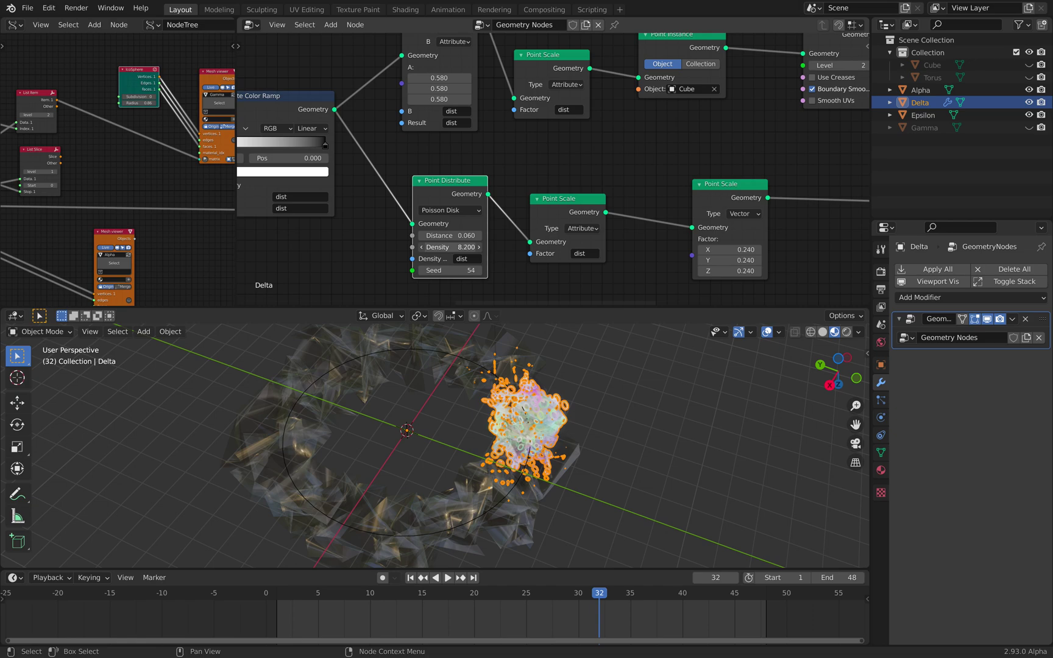
pyautogui.moveTo(511, 190); pyautogui.dragTo(489, 180, button='middle')
pyautogui.moveTo(530, 192); pyautogui.dragTo(541, 188)
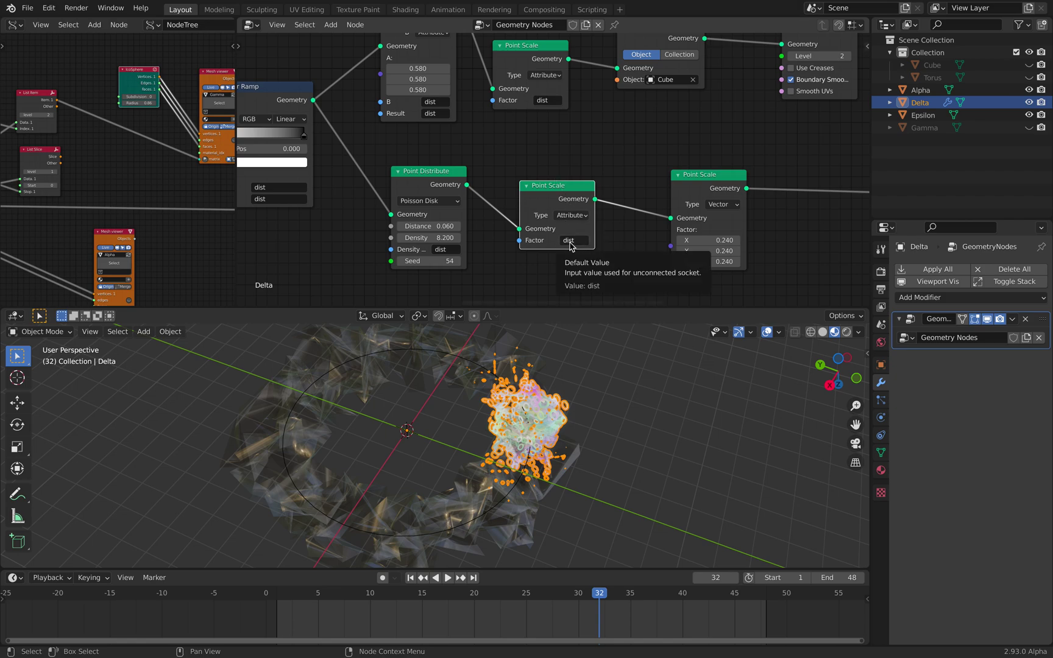
# Trace the dist attribute back from the lower Point Scale through the color ramp to Attribute Proximity and the Gamma Object Info.
pyautogui.hscroll(-10, 587, 243)
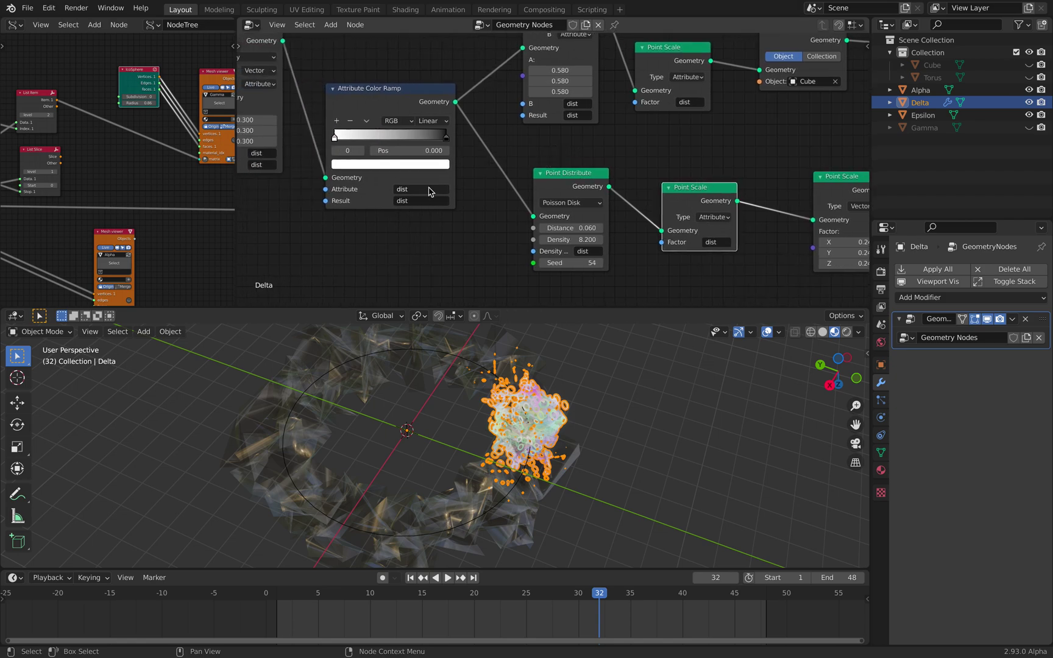
pyautogui.moveTo(484, 179); pyautogui.dragTo(555, 205, button='middle')
pyautogui.scroll(-1, 555, 205)
pyautogui.moveTo(294, 67); pyautogui.dragTo(295, 67)
pyautogui.hscroll(-3, 562, 120)
pyautogui.scroll(1, 562, 120)
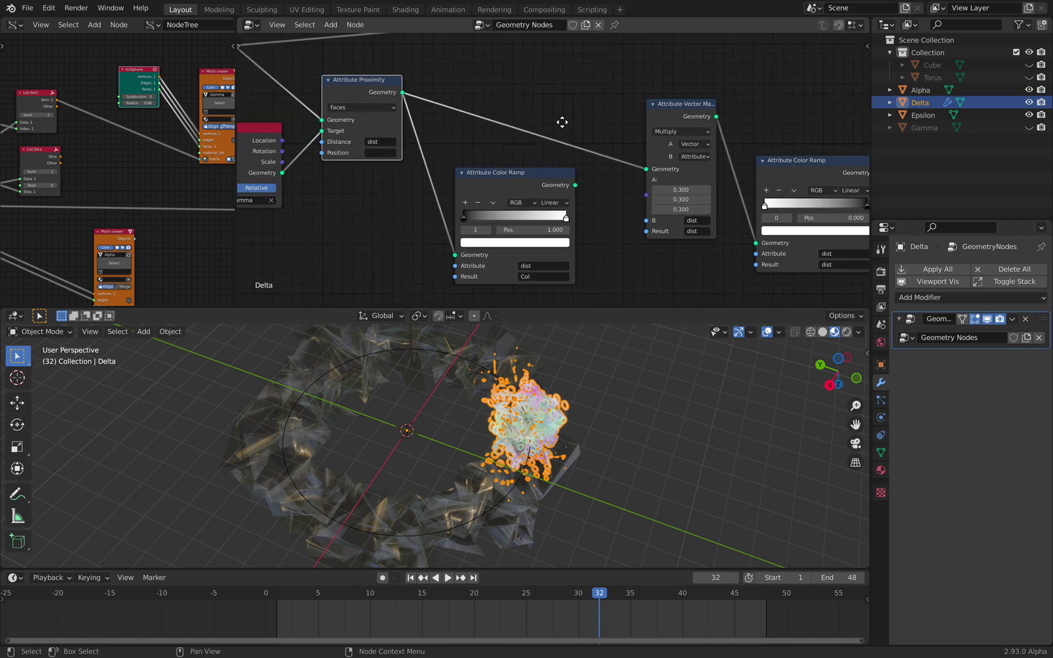
pyautogui.hscroll(-3, 550, 110)
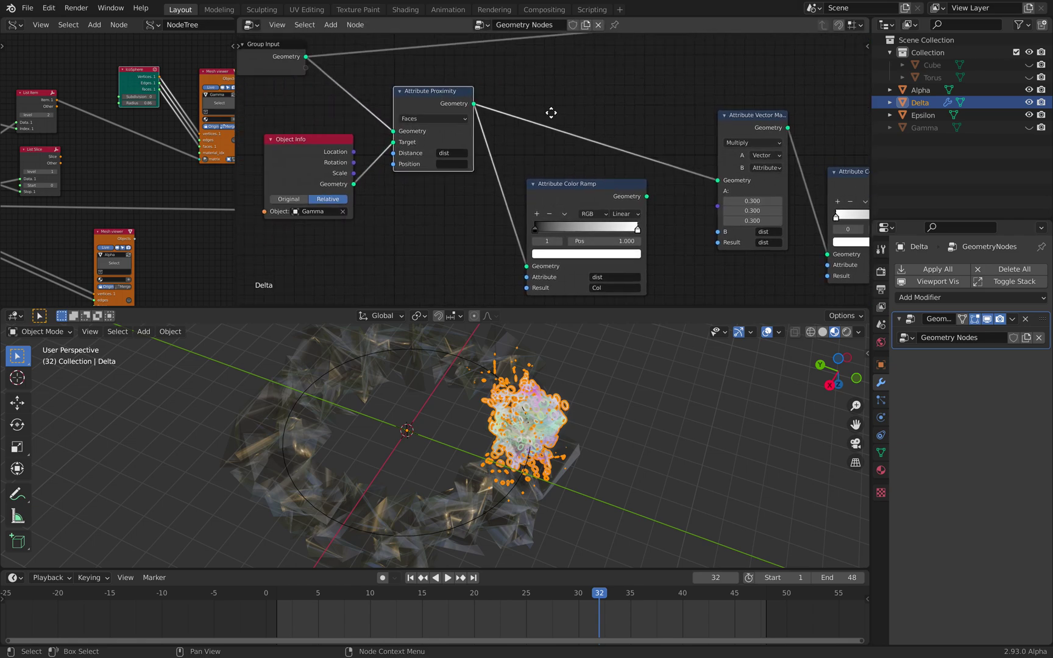
pyautogui.scroll(1, 515, 120)
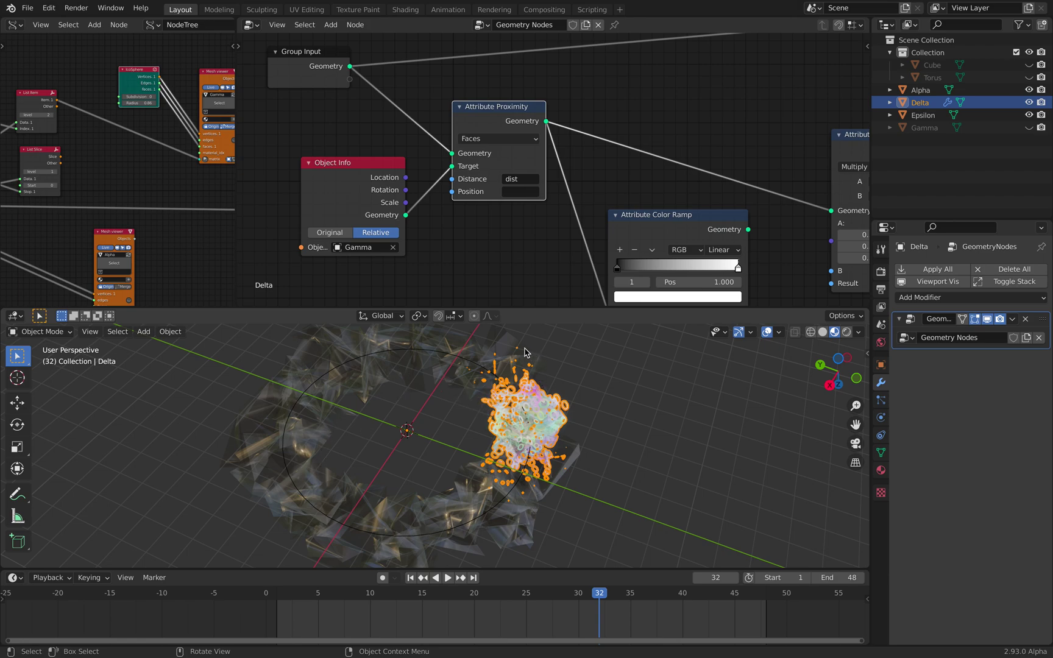
# Move Point Distribute slightly away from the attribute-driven Point Scale in the lower branch.
pyautogui.moveTo(687, 186); pyautogui.dragTo(396, 174, button='middle')
pyautogui.moveTo(567, 184); pyautogui.dragTo(282, 143, button='middle')
pyautogui.scroll(-1, 488, 190)
pyautogui.scroll(-1, 487, 188)
pyautogui.moveTo(486, 188); pyautogui.dragTo(369, 168, button='middle')
pyautogui.moveTo(518, 212); pyautogui.dragTo(507, 205)
pyautogui.moveTo(510, 198); pyautogui.dragTo(411, 177, button='middle')
pyautogui.scroll(3, 456, 190)
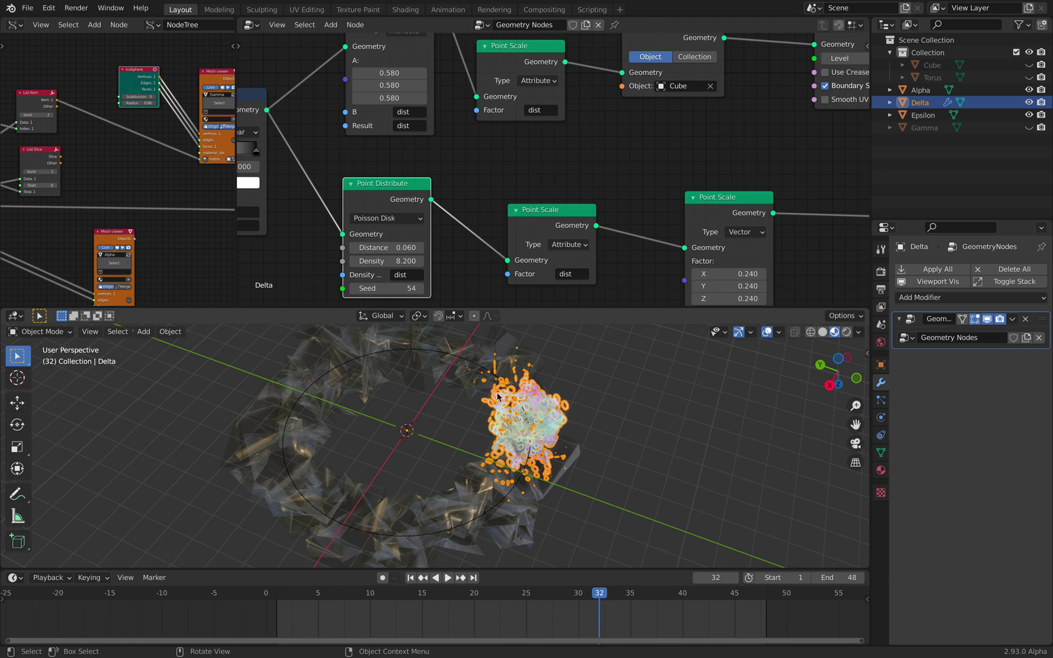
pyautogui.scroll(-2, 463, 225)
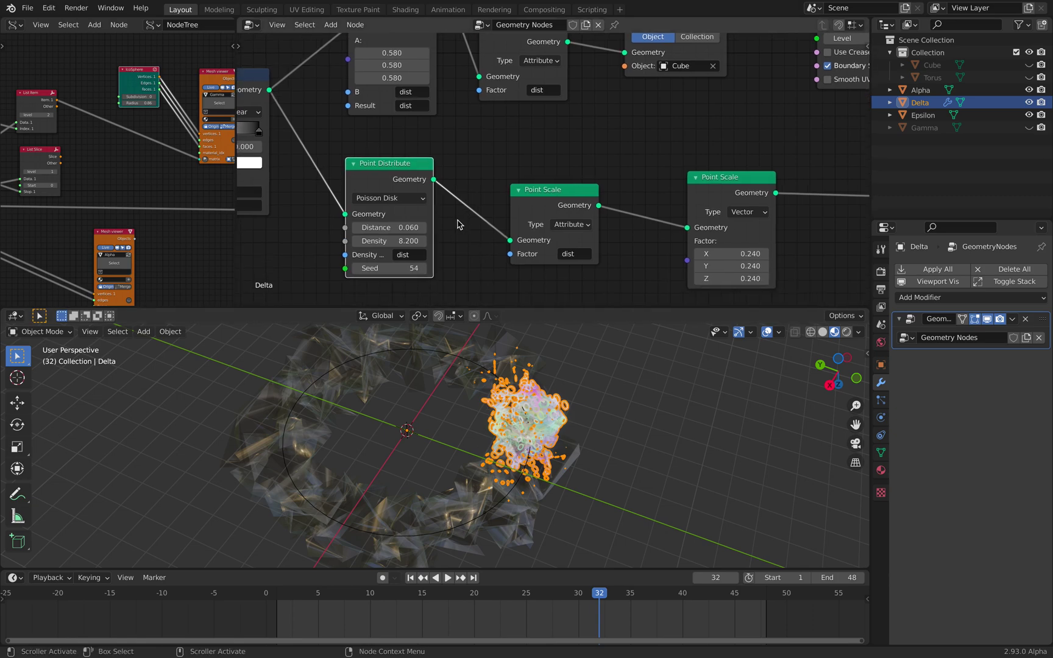
pyautogui.hscroll(1, 400, 228)
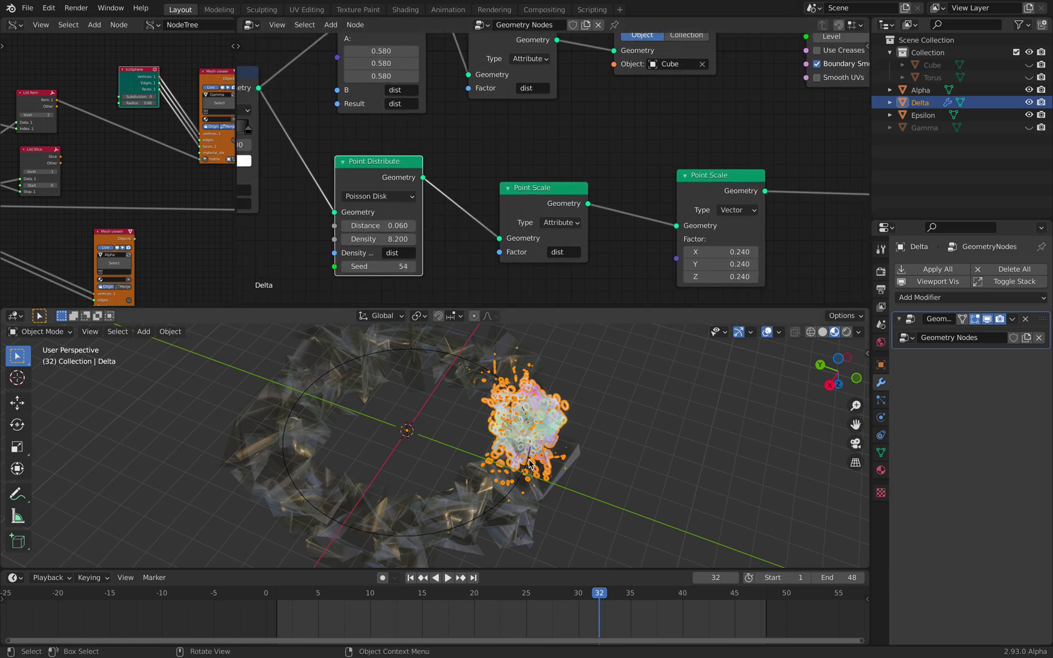
# Move the lower branch's two Point Scale nodes and its Torus Point Instance node closer together.
pyautogui.moveTo(539, 203); pyautogui.dragTo(472, 200, button='middle')
pyautogui.moveTo(472, 200); pyautogui.dragTo(475, 184)
pyautogui.moveTo(640, 188); pyautogui.dragTo(601, 160)
pyautogui.moveTo(610, 224); pyautogui.dragTo(472, 238, button='middle')
pyautogui.hscroll(3, 597, 206)
pyautogui.moveTo(673, 157); pyautogui.dragTo(606, 157)
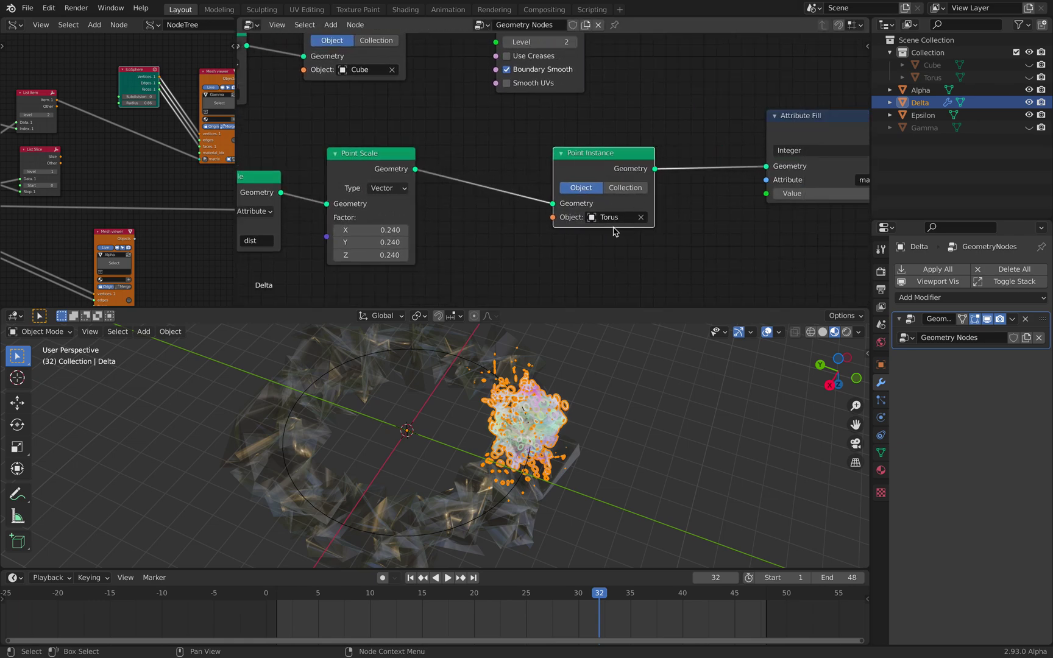
# Move the lower branch's material_index Attribute Fill node slightly closer to the Torus Point Instance.
pyautogui.moveTo(631, 192); pyautogui.dragTo(591, 201, button='middle')
pyautogui.moveTo(536, 237); pyautogui.dragTo(386, 258, button='middle')
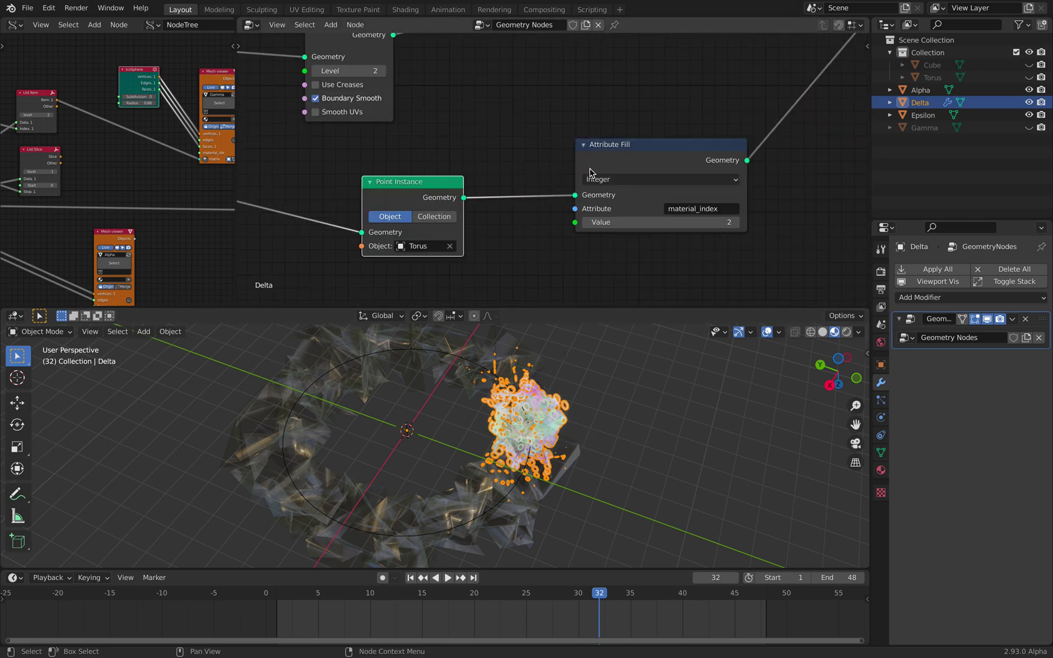
pyautogui.moveTo(621, 160); pyautogui.dragTo(583, 152)
pyautogui.moveTo(611, 145); pyautogui.dragTo(459, 174, button='middle')
pyautogui.scroll(-3, 505, 224)
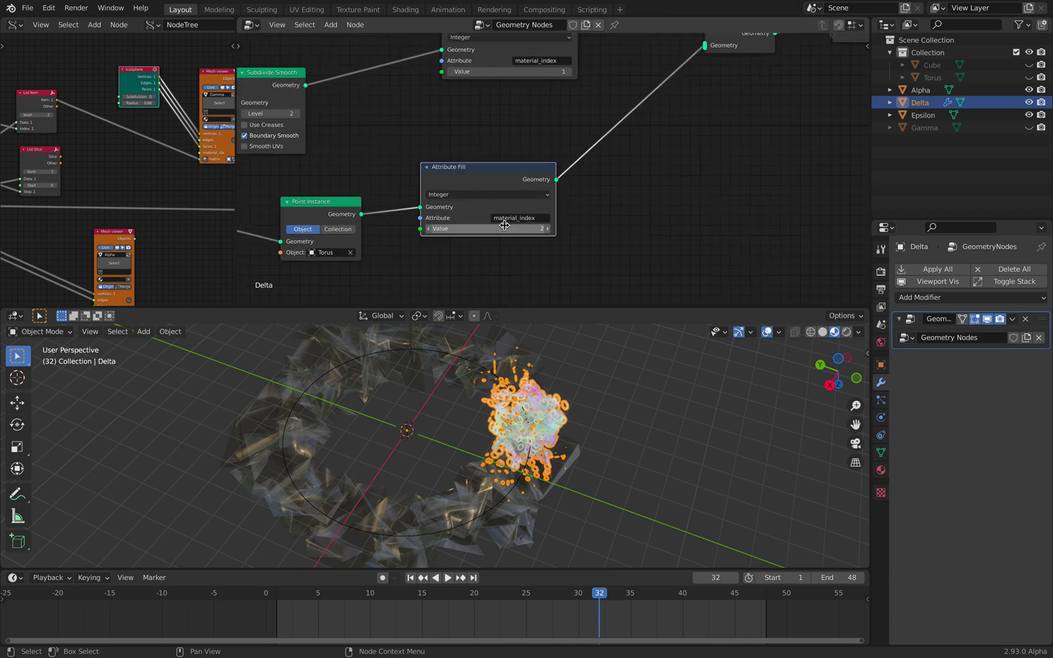
pyautogui.moveTo(505, 226); pyautogui.dragTo(510, 235, button='middle')
pyautogui.moveTo(486, 177); pyautogui.dragTo(511, 180)
pyautogui.scroll(2, 518, 200)
pyautogui.moveTo(521, 200); pyautogui.dragTo(517, 206, button='middle')
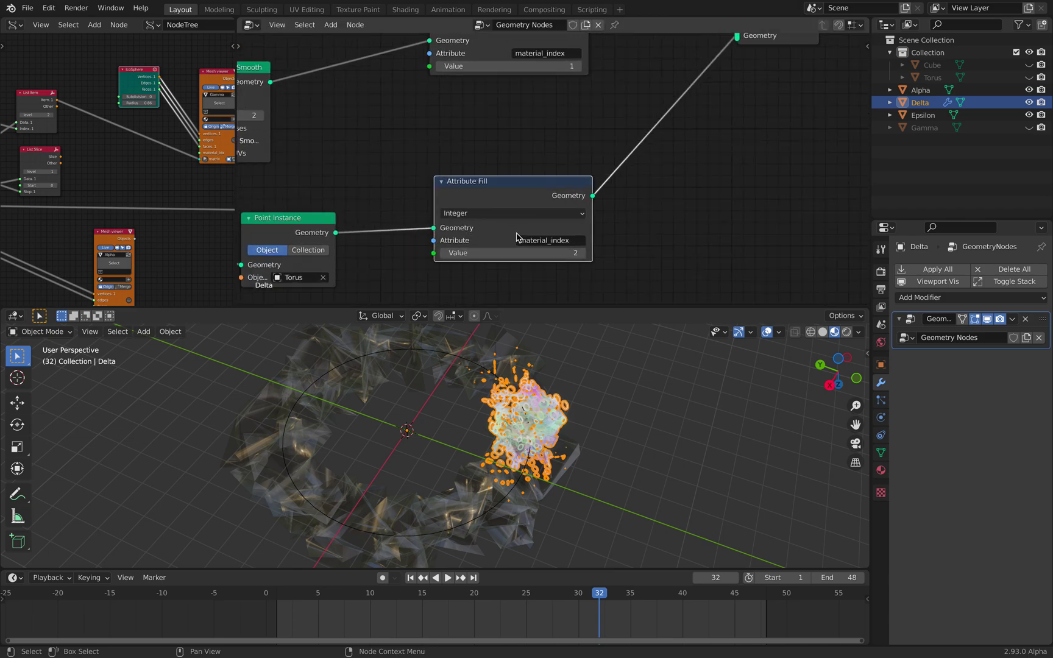
# Show Delta's material slots to compare with the Attribute Fill values, and move Join Geometry slightly lower in the tree.
pyautogui.click(880, 470)
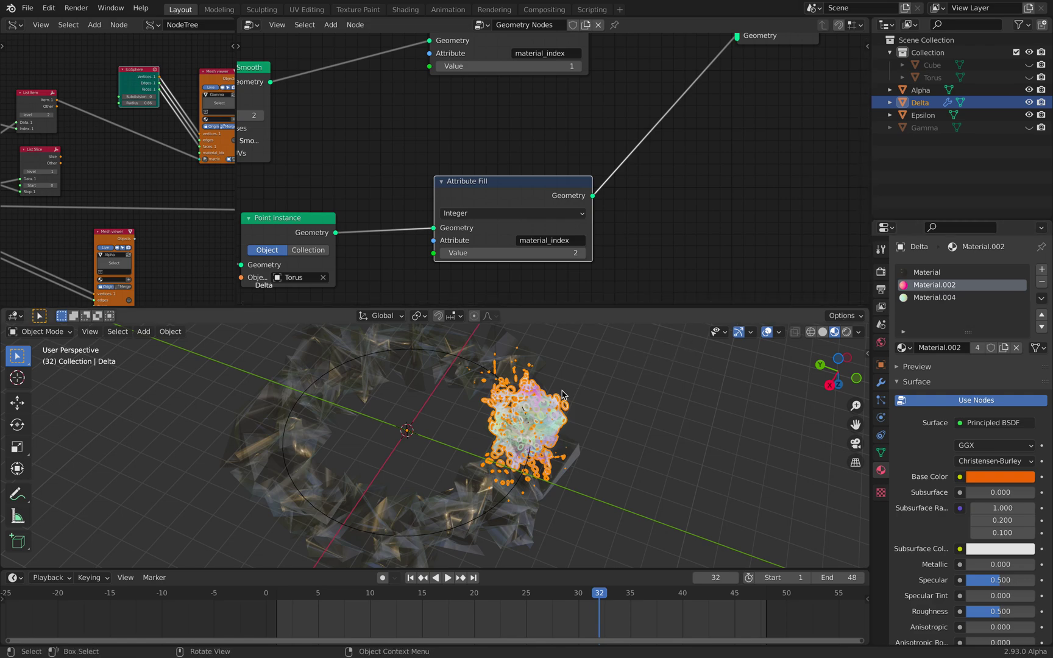
pyautogui.moveTo(626, 187); pyautogui.dragTo(607, 263, button='middle')
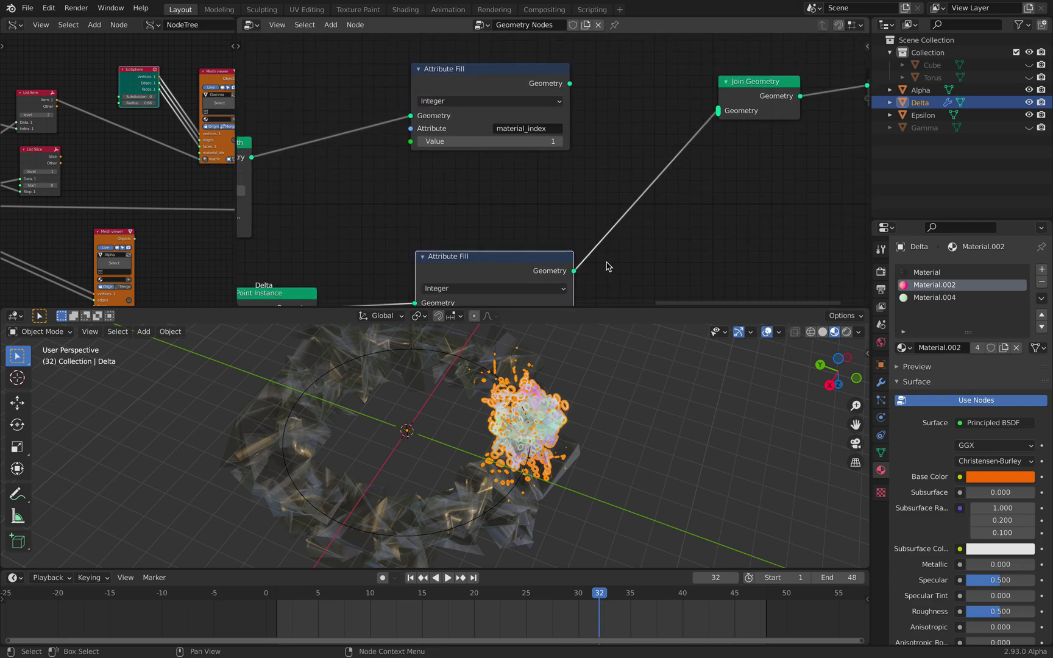
pyautogui.moveTo(633, 208); pyautogui.dragTo(619, 153, button='middle')
pyautogui.scroll(-3, 619, 154)
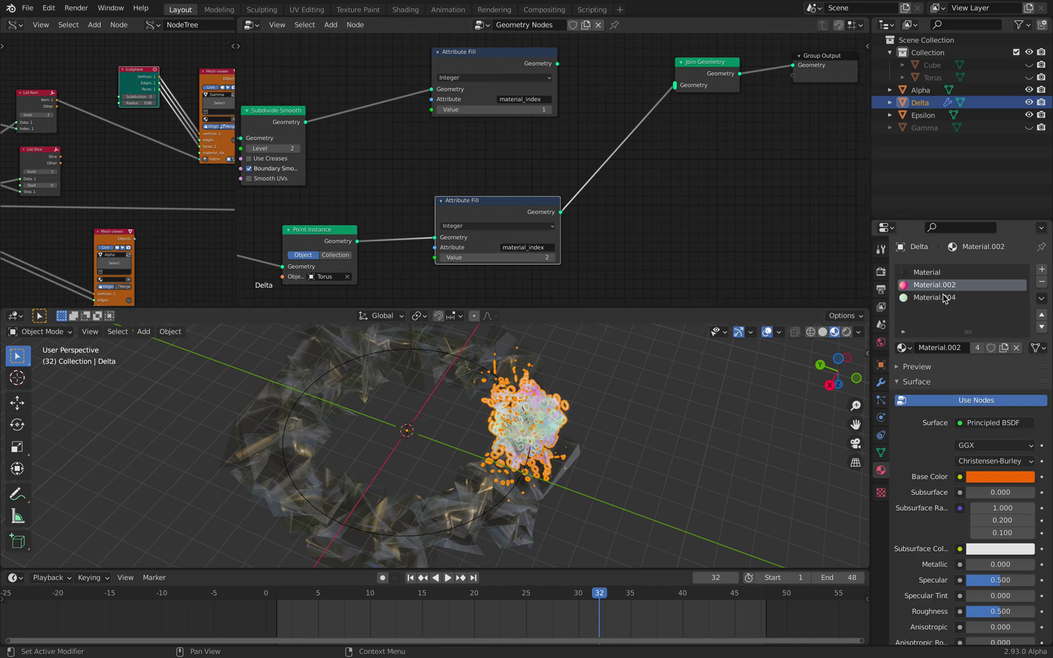
pyautogui.moveTo(592, 178); pyautogui.dragTo(560, 236, button='middle')
pyautogui.moveTo(666, 123); pyautogui.dragTo(648, 152)
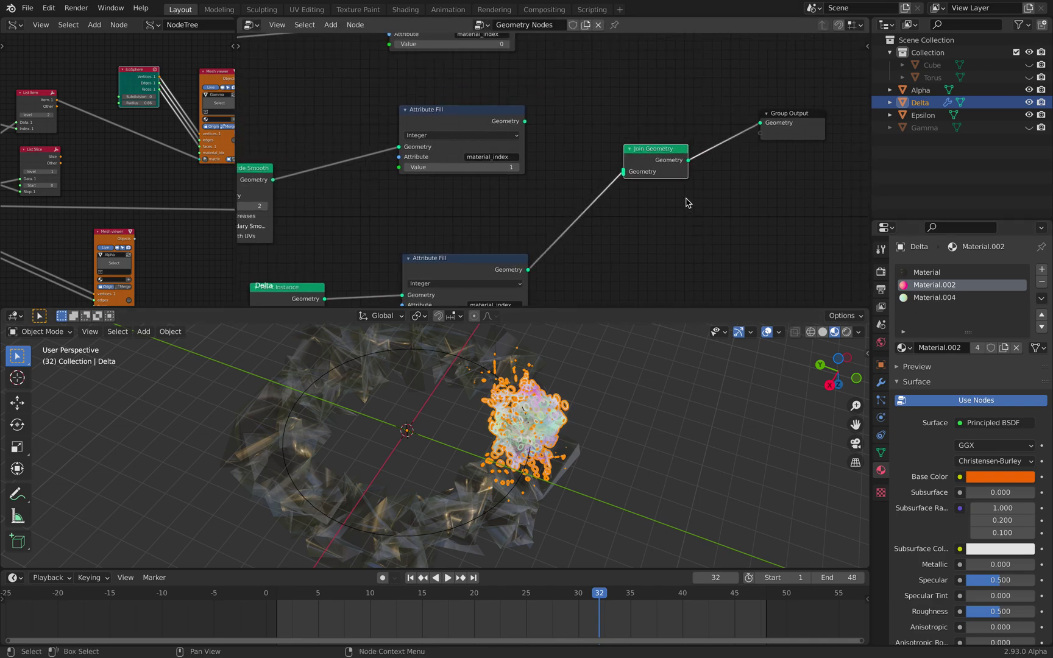
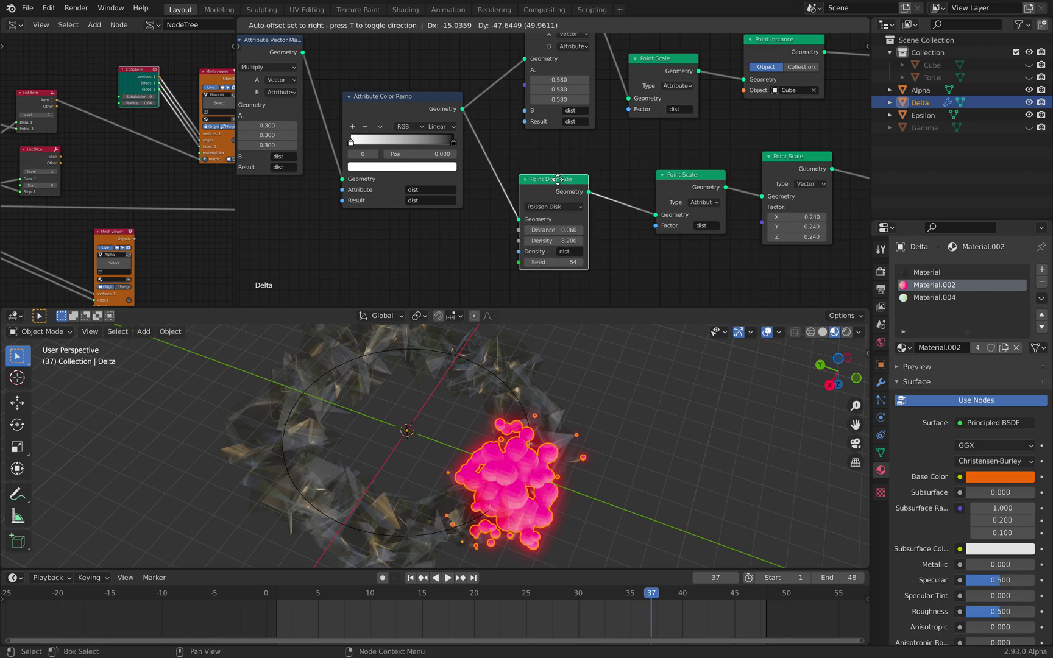
# Move the attribute-driven Point Scale closer to Point Distribute, and the second Attribute Vector Math closer to its color ramp.
pyautogui.moveTo(674, 178); pyautogui.dragTo(586, 172, button='middle')
pyautogui.moveTo(589, 173); pyautogui.dragTo(576, 183)
pyautogui.moveTo(592, 172); pyautogui.dragTo(557, 202, button='middle')
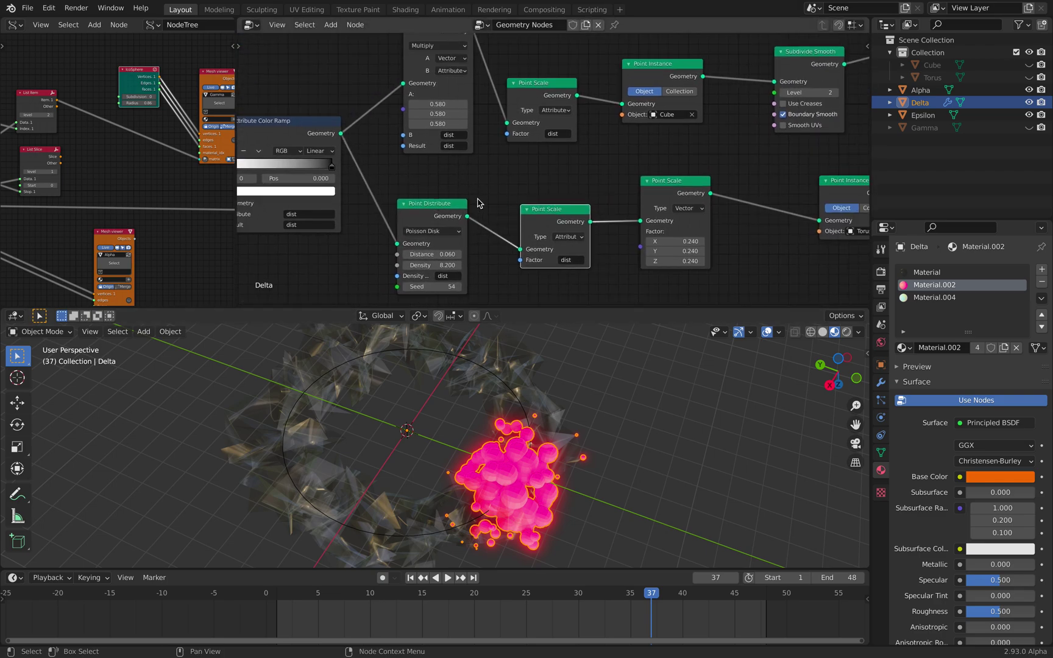
pyautogui.scroll(-2, 484, 201)
pyautogui.moveTo(443, 97); pyautogui.dragTo(455, 136, button='middle')
pyautogui.scroll(2, 457, 135)
pyautogui.moveTo(472, 87); pyautogui.dragTo(432, 91)
pyautogui.moveTo(432, 173); pyautogui.dragTo(476, 175, button='middle')
pyautogui.scroll(1, 475, 176)
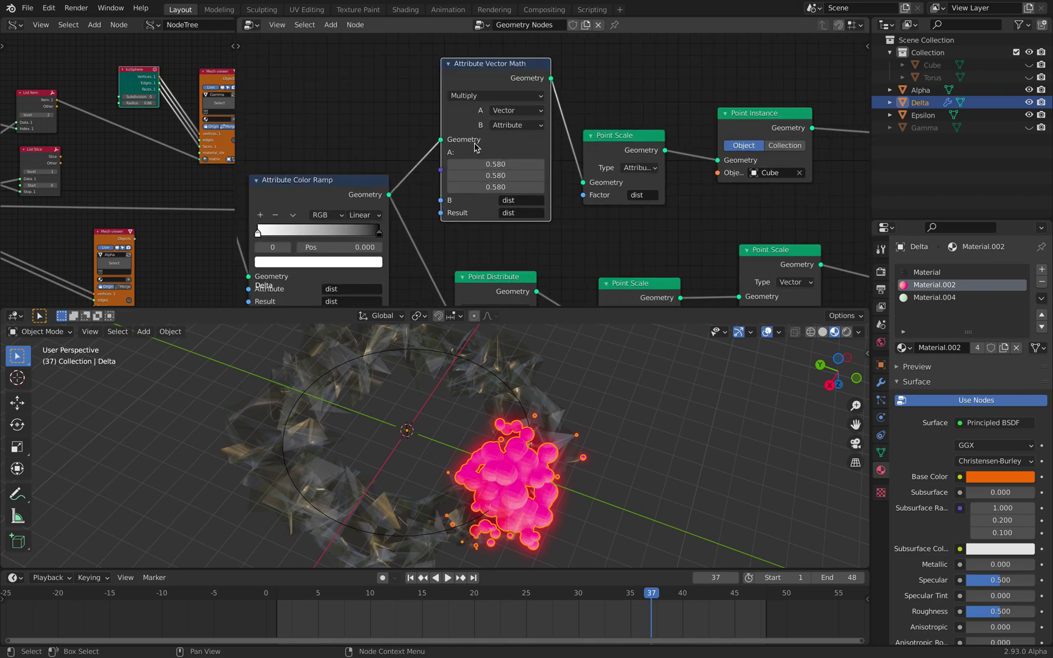
pyautogui.moveTo(500, 162)
pyautogui.mouseDown()
pyautogui.moveTo(578, 162)
pyautogui.moveTo(460, 162)
pyautogui.moveTo(499, 162)
pyautogui.mouseUp()
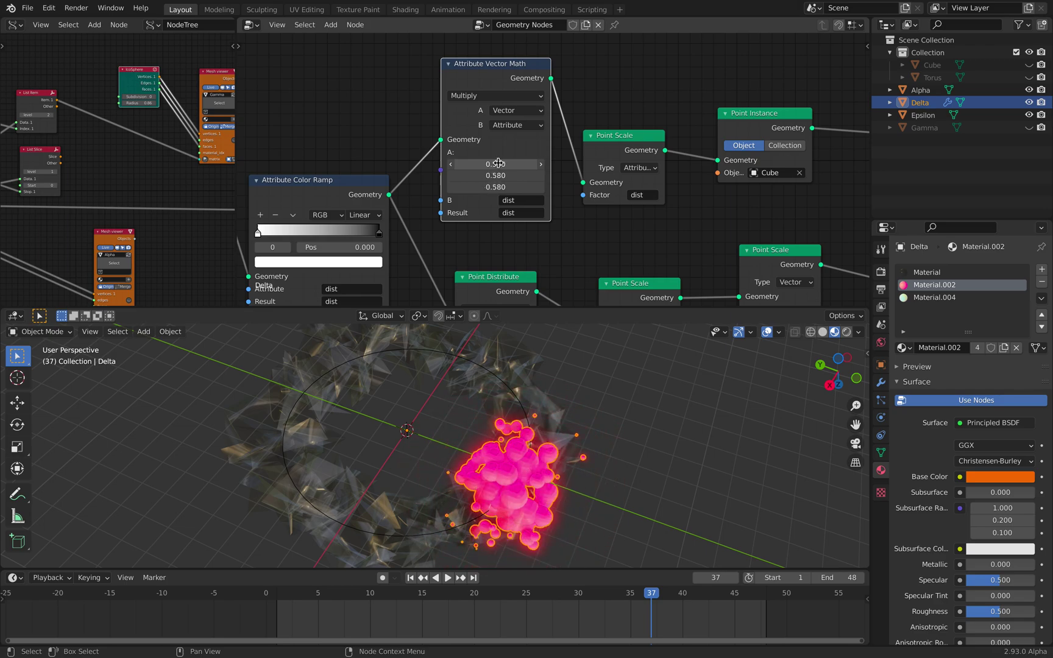
# Shift the upper branch's Point Scale, Cube Point Instance and Subdivide Smooth nodes slightly away from Attribute Vector Math.
pyautogui.moveTo(633, 155); pyautogui.dragTo(526, 171, button='middle')
pyautogui.moveTo(526, 169); pyautogui.dragTo(537, 153)
pyautogui.moveTo(645, 145); pyautogui.dragTo(654, 137)
pyautogui.moveTo(750, 167); pyautogui.dragTo(560, 190, button='middle')
pyautogui.moveTo(611, 153)
pyautogui.mouseDown()
pyautogui.moveTo(632, 139)
pyautogui.moveTo(622, 149)
pyautogui.mouseUp()
pyautogui.scroll(1, 575, 483)
pyautogui.scroll(2, 576, 485)
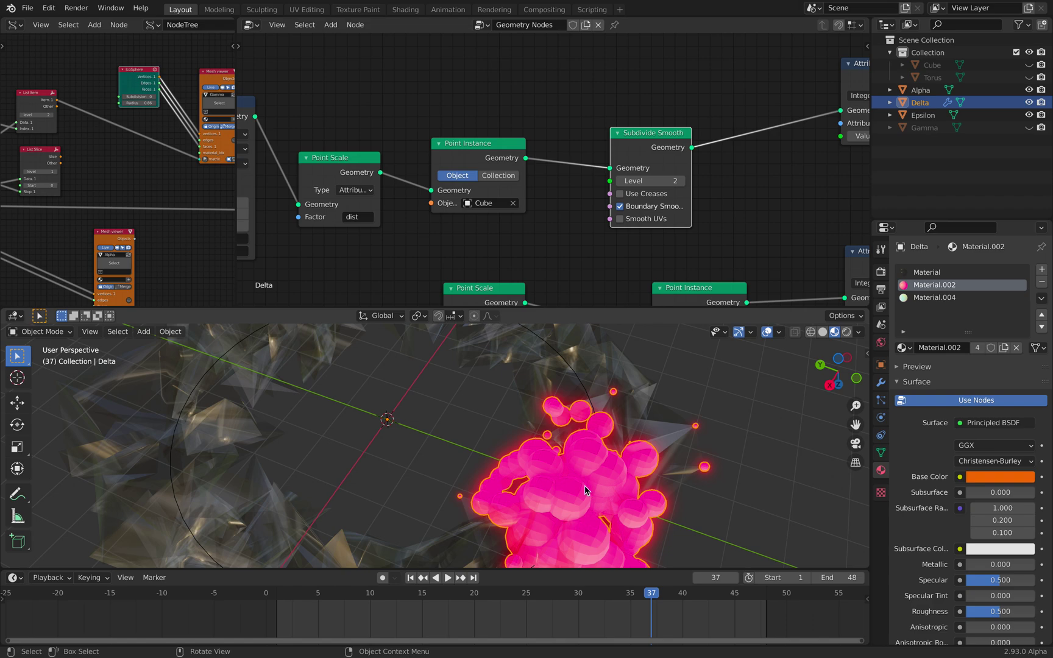
pyautogui.scroll(-4, 588, 493)
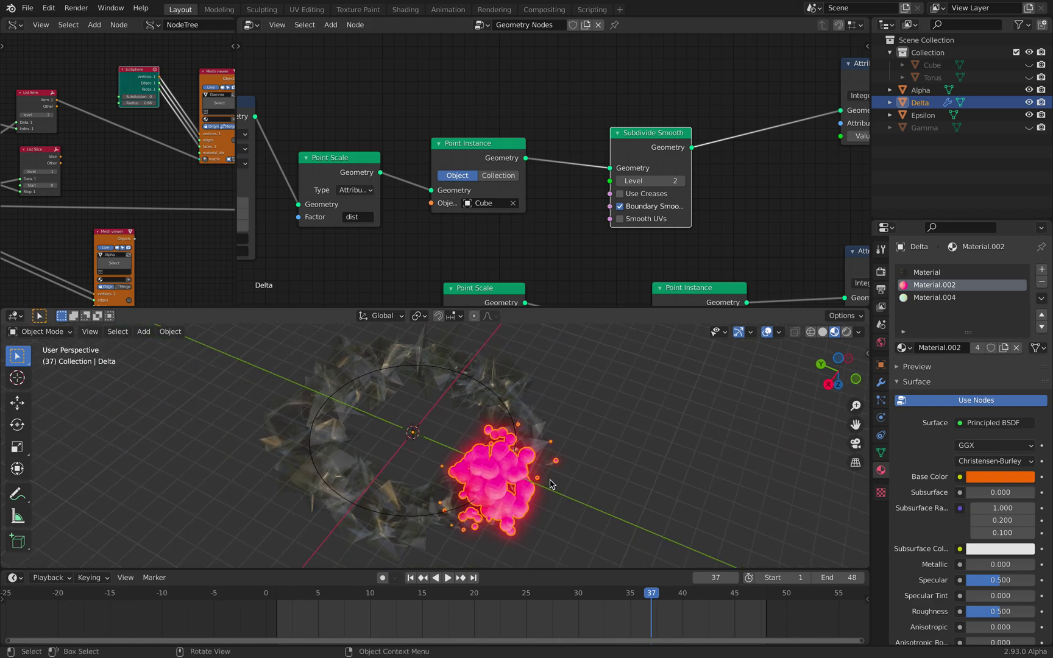
# Add a Displace modifier to Delta and set its Strength to 0.3.
pyautogui.click(551, 482)
pyautogui.click(527, 500)
pyautogui.click(881, 383)
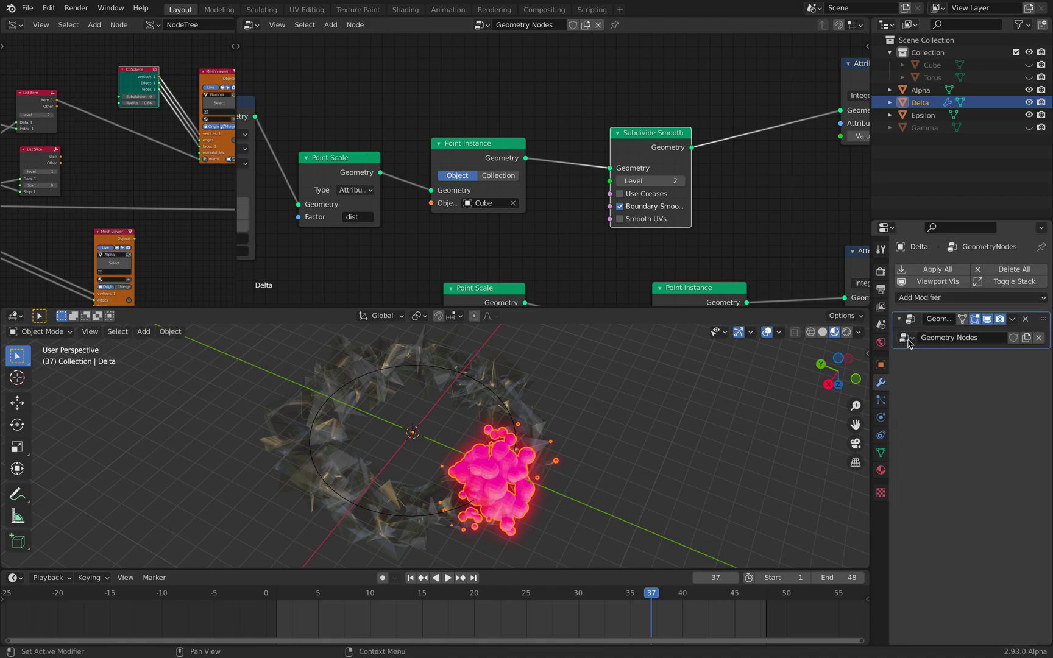
pyautogui.click(928, 299)
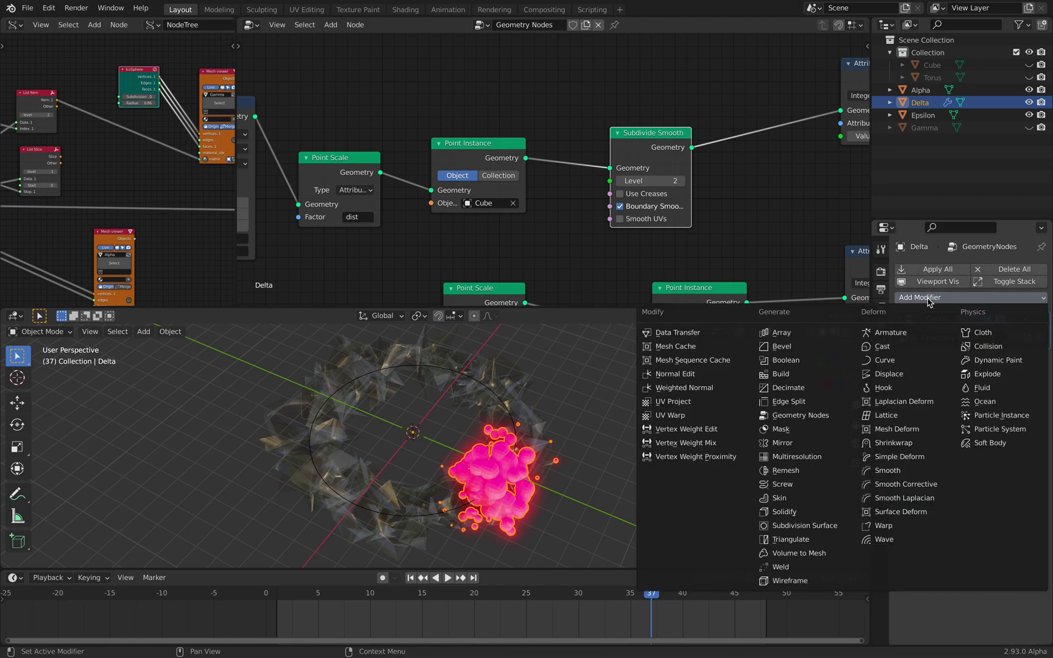
pyautogui.click(907, 373)
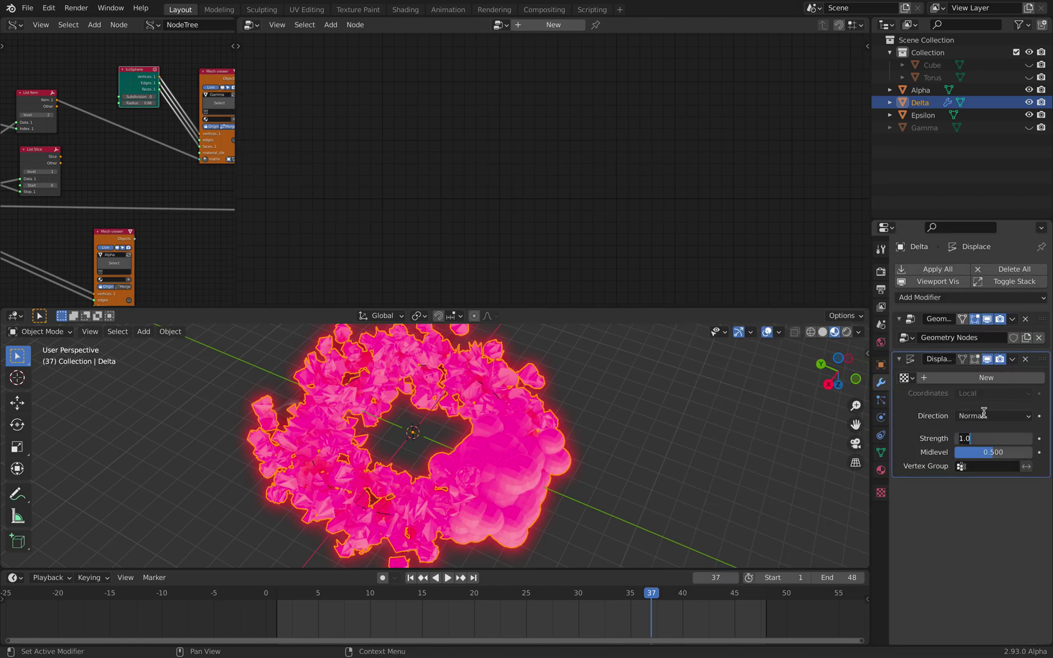
pyautogui.write('0.3')
pyautogui.press('Return')
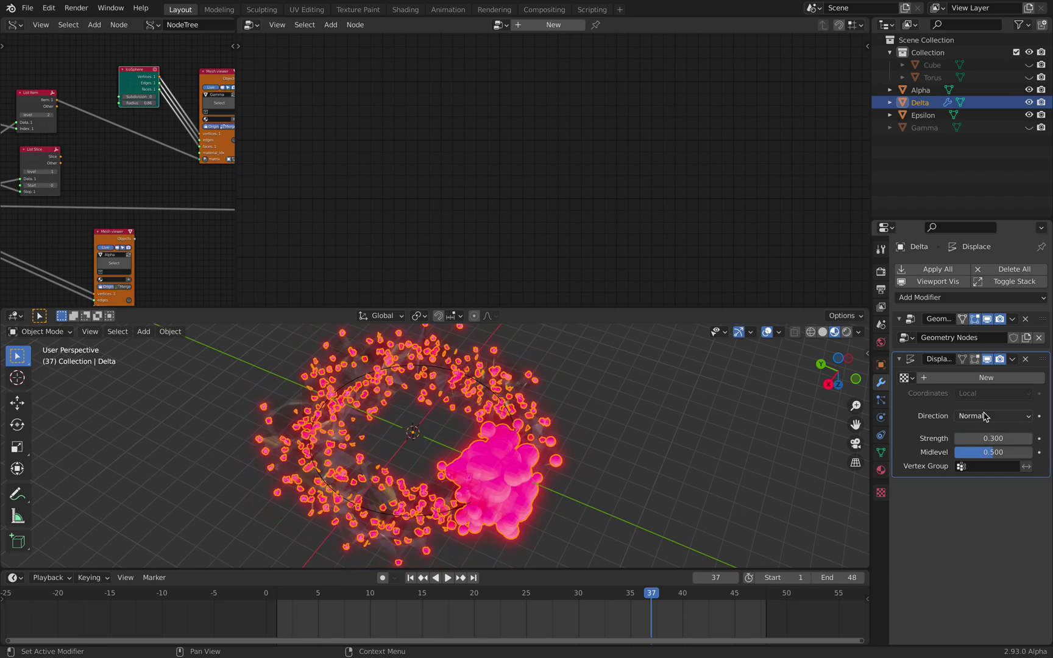
# Play the animation up to frame 46 and examine the displaced instances around the ring up close and from afar.
pyautogui.click(592, 390)
pyautogui.press('space')
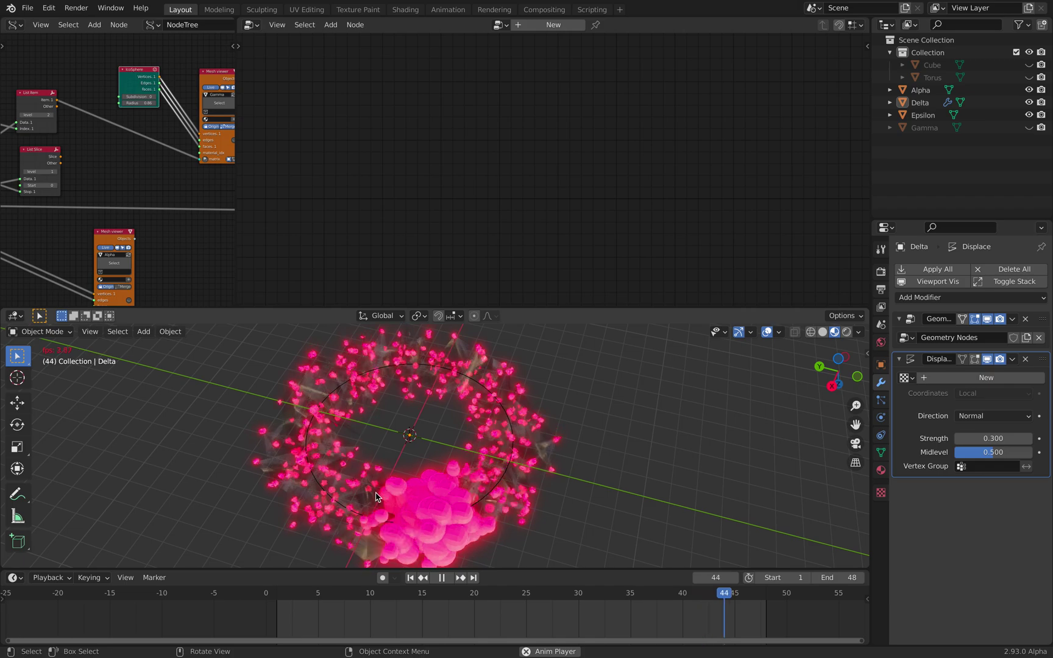
pyautogui.press('space')
pyautogui.moveTo(375, 495); pyautogui.dragTo(426, 371, button='middle')
pyautogui.scroll(4, 426, 370)
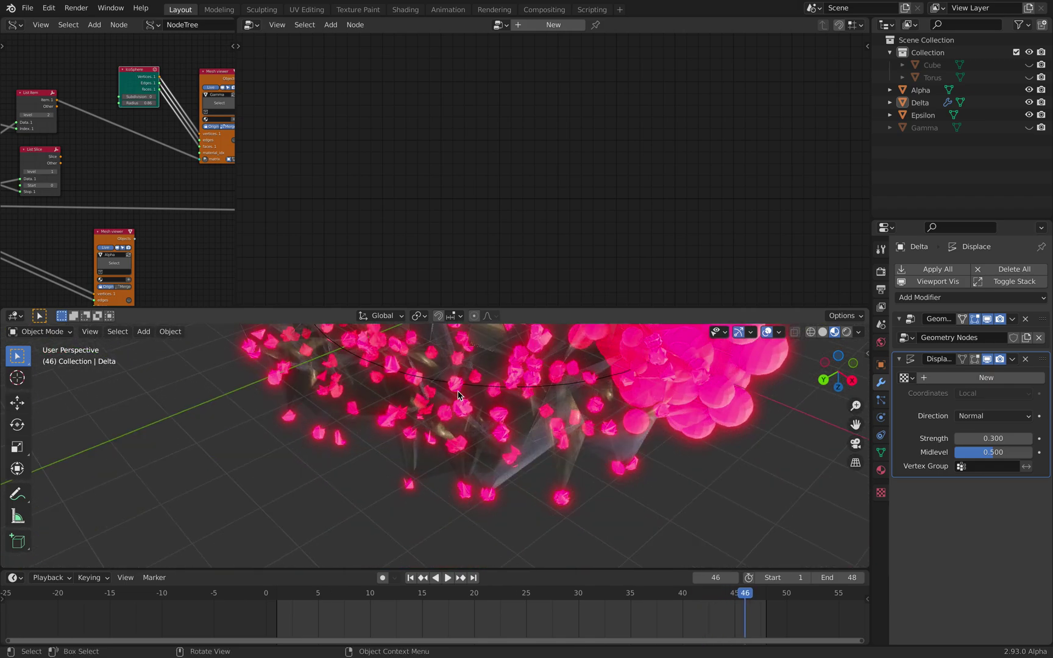
pyautogui.scroll(-8, 458, 395)
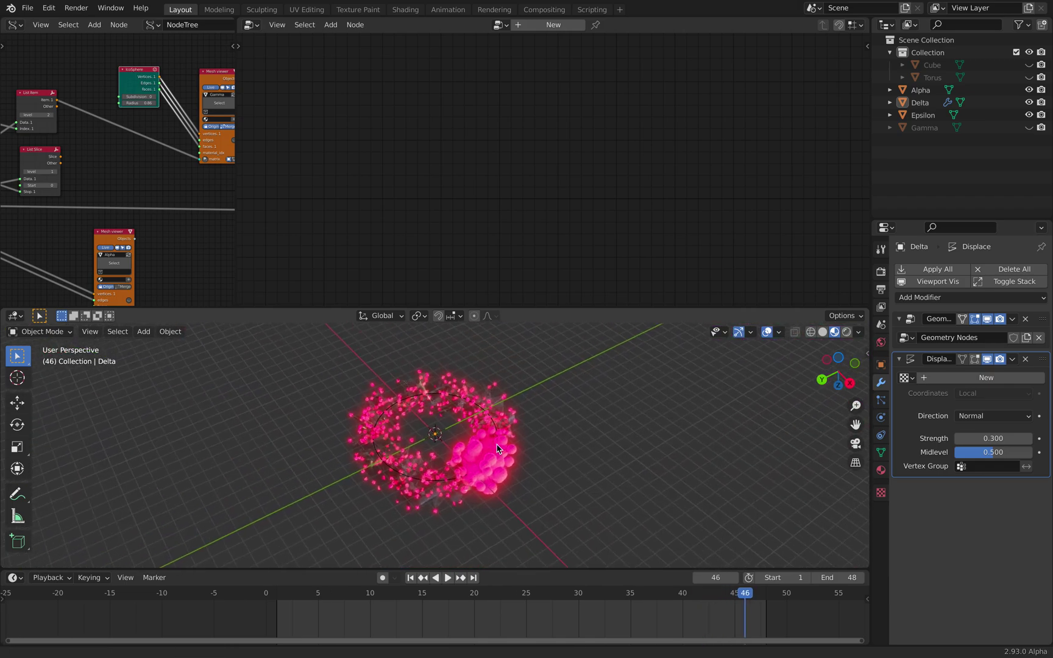
pyautogui.moveTo(497, 449); pyautogui.dragTo(474, 437, button='middle')
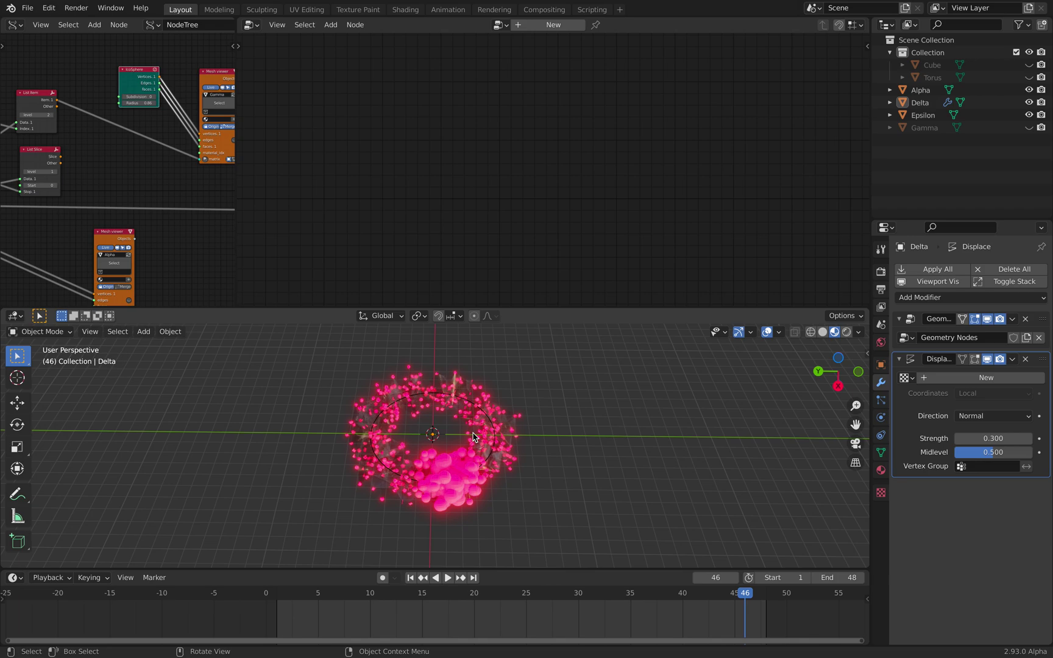
# Remove the Displace modifier from Delta and play the animation up to frame 14.
pyautogui.click(1026, 359)
pyautogui.moveTo(636, 448); pyautogui.dragTo(624, 462, button='middle')
pyautogui.scroll(2, 549, 477)
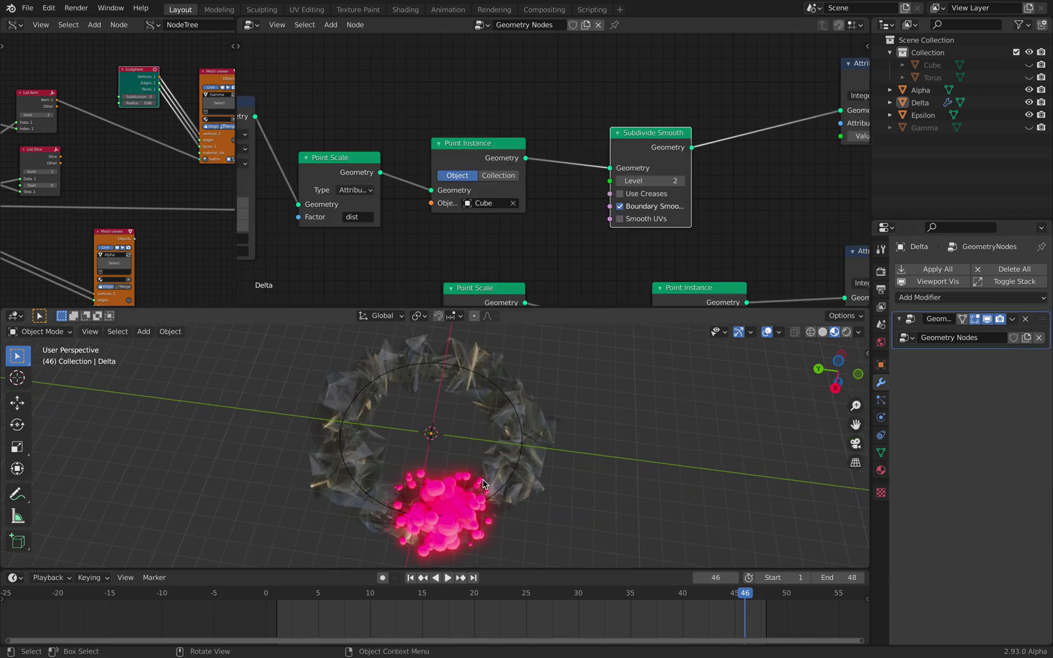
pyautogui.moveTo(477, 489); pyautogui.dragTo(351, 450, button='middle')
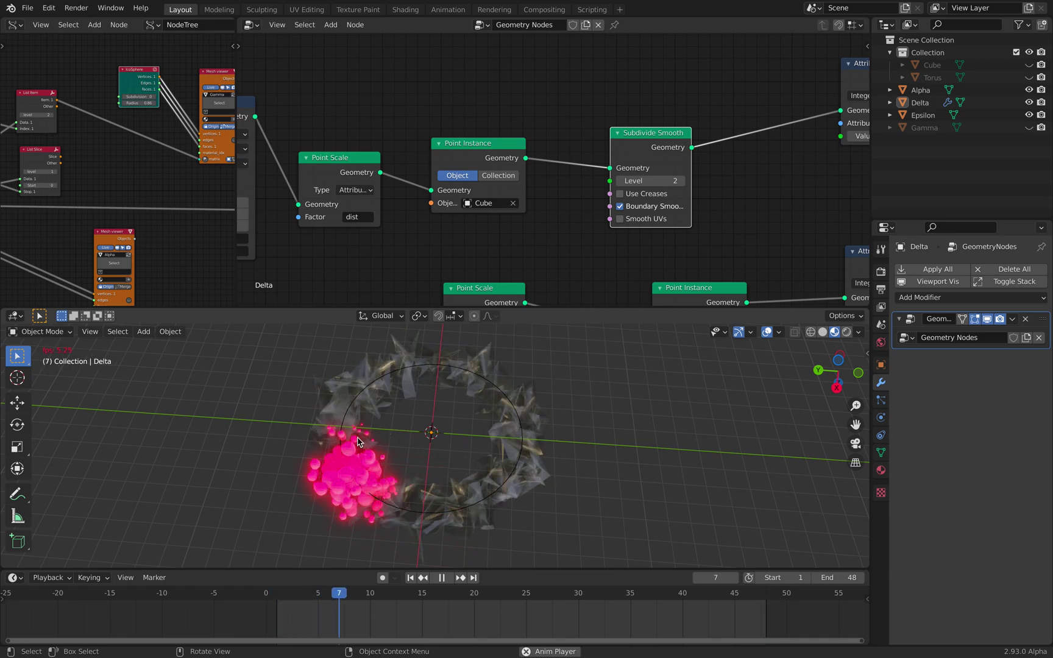
pyautogui.moveTo(514, 181); pyautogui.dragTo(497, 179, button='middle')
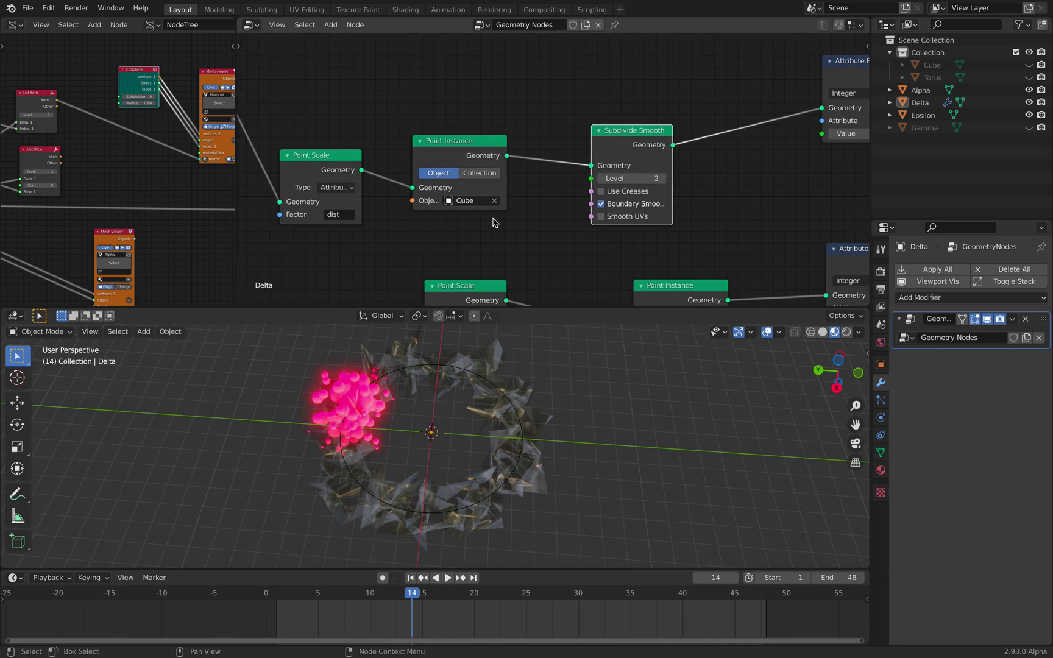
# Play the animation in stages up to frame 41 and examine the moving pink instances up close and from afar.
pyautogui.scroll(2, 496, 367)
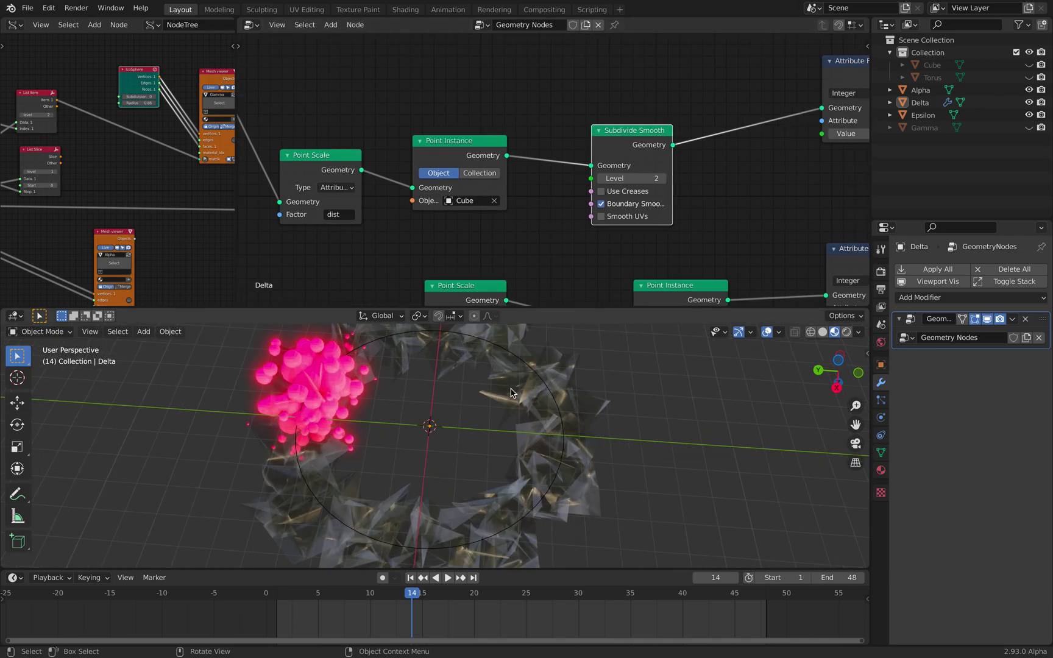
pyautogui.moveTo(513, 389); pyautogui.dragTo(529, 401, button='middle')
pyautogui.moveTo(500, 232); pyautogui.dragTo(455, 226, button='middle')
pyautogui.press('space')
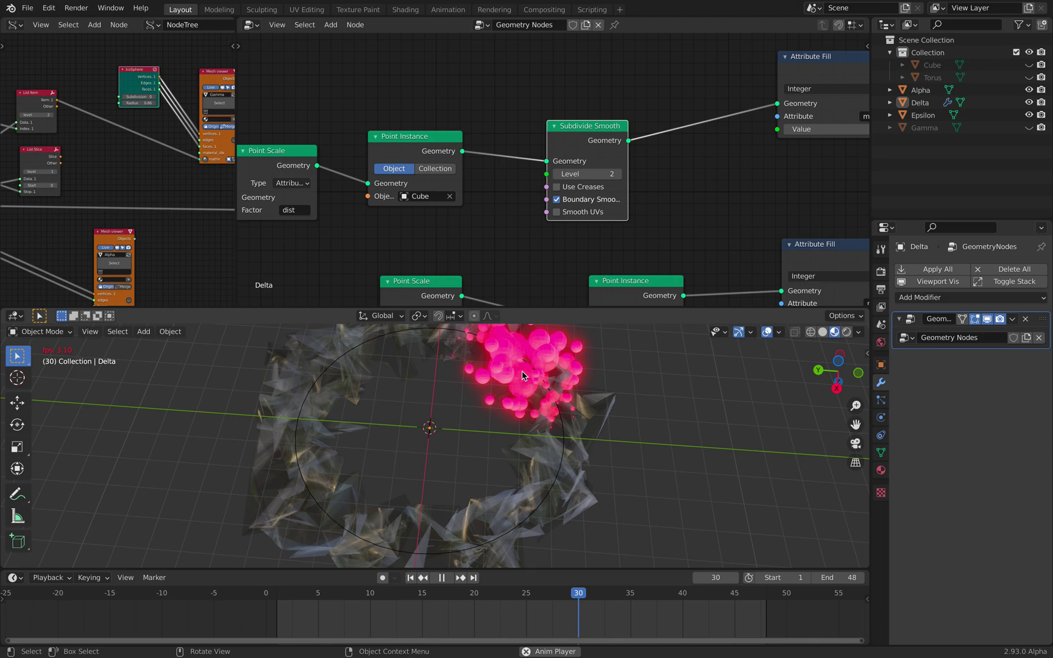
pyautogui.press('space')
pyautogui.press('space')
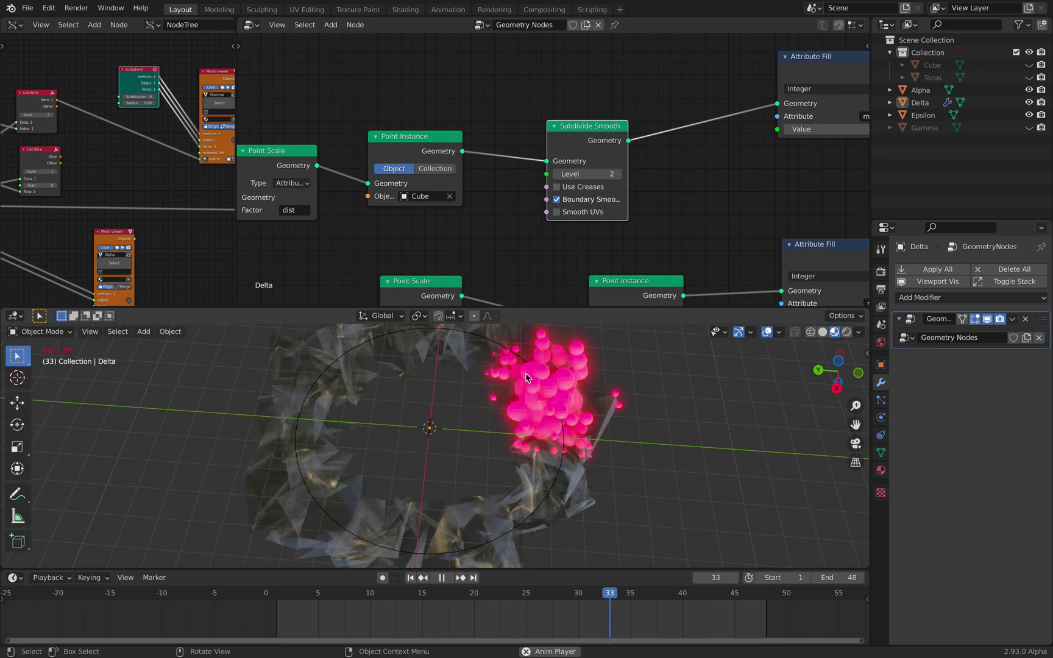
pyautogui.press('space')
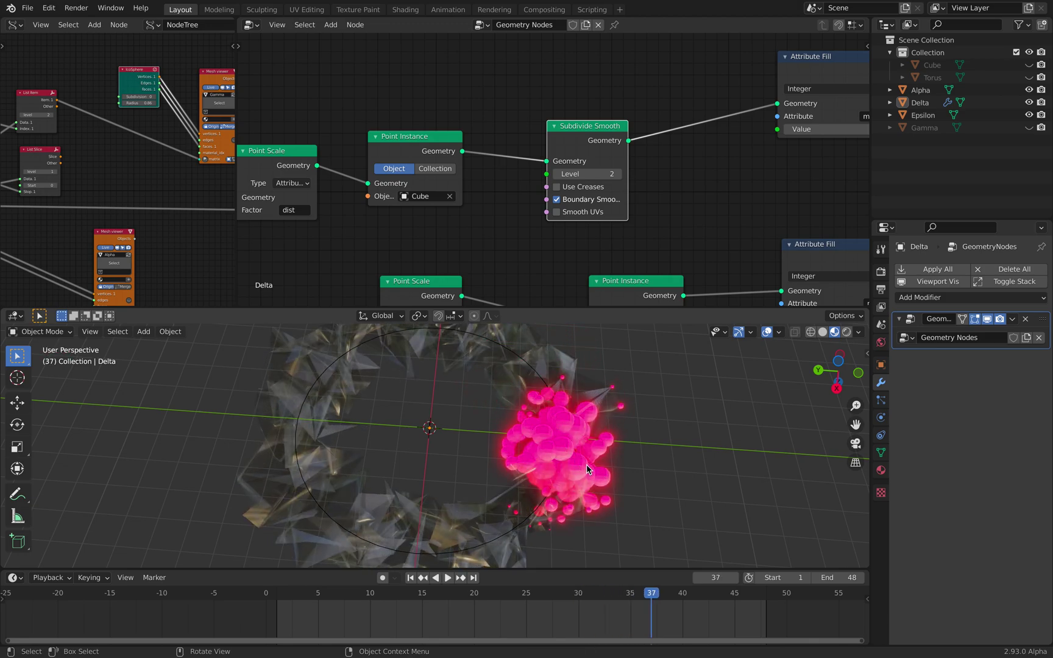
pyautogui.scroll(-4, 586, 468)
pyautogui.press('space')
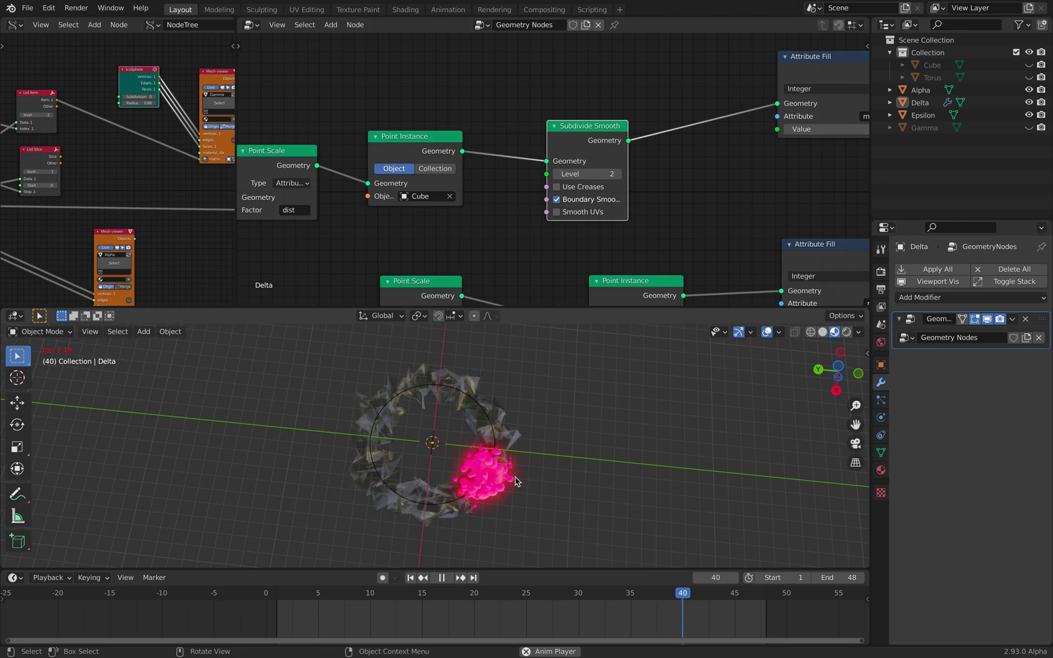
pyautogui.press('space')
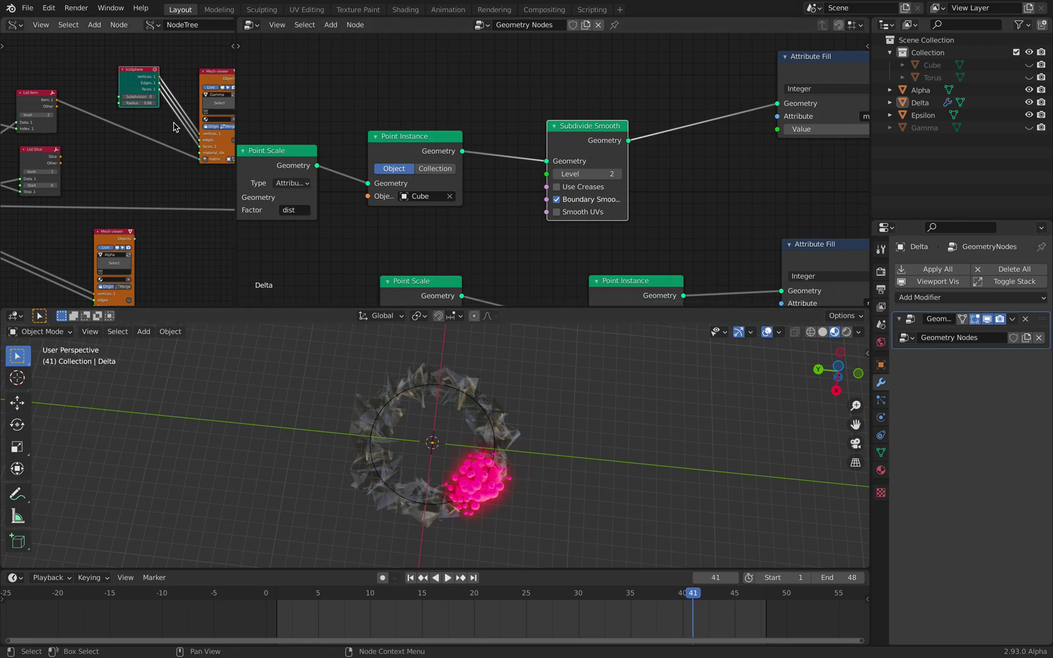
# Connect List Slice's Slice output to the Gamma Mesh viewer's matrix input and play the animation up to frame 31.
pyautogui.moveTo(234, 95); pyautogui.dragTo(477, 93)
pyautogui.scroll(5, 190, 180)
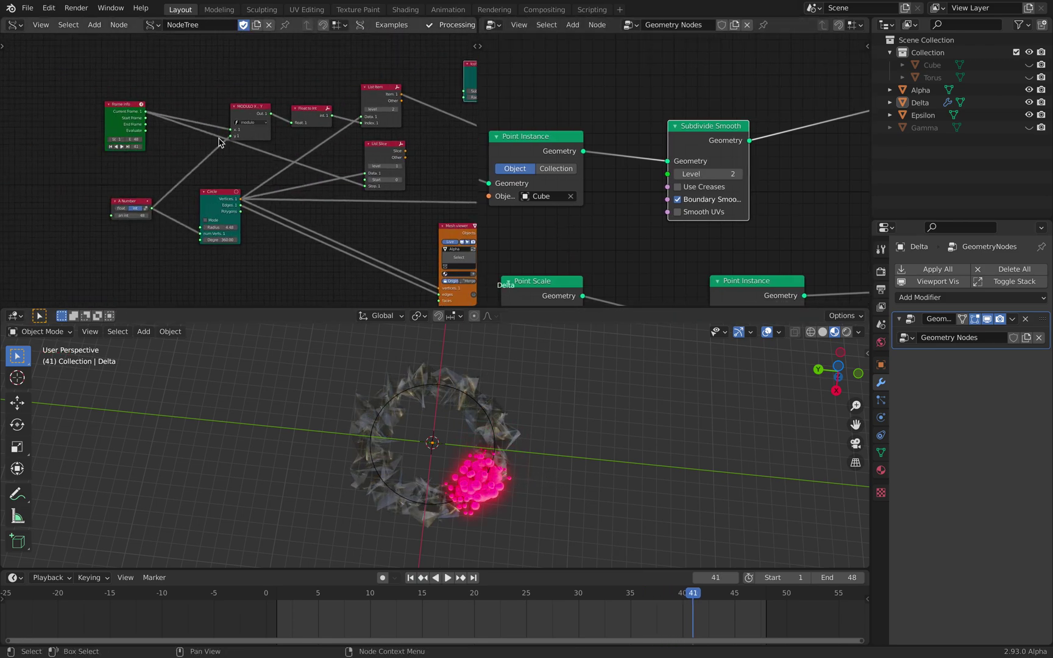
pyautogui.moveTo(190, 180); pyautogui.dragTo(113, 180, button='middle')
pyautogui.moveTo(402, 177); pyautogui.dragTo(106, 206, button='middle')
pyautogui.scroll(-2, 193, 204)
pyautogui.moveTo(210, 184); pyautogui.dragTo(185, 194, button='middle')
pyautogui.moveTo(178, 191); pyautogui.dragTo(297, 195)
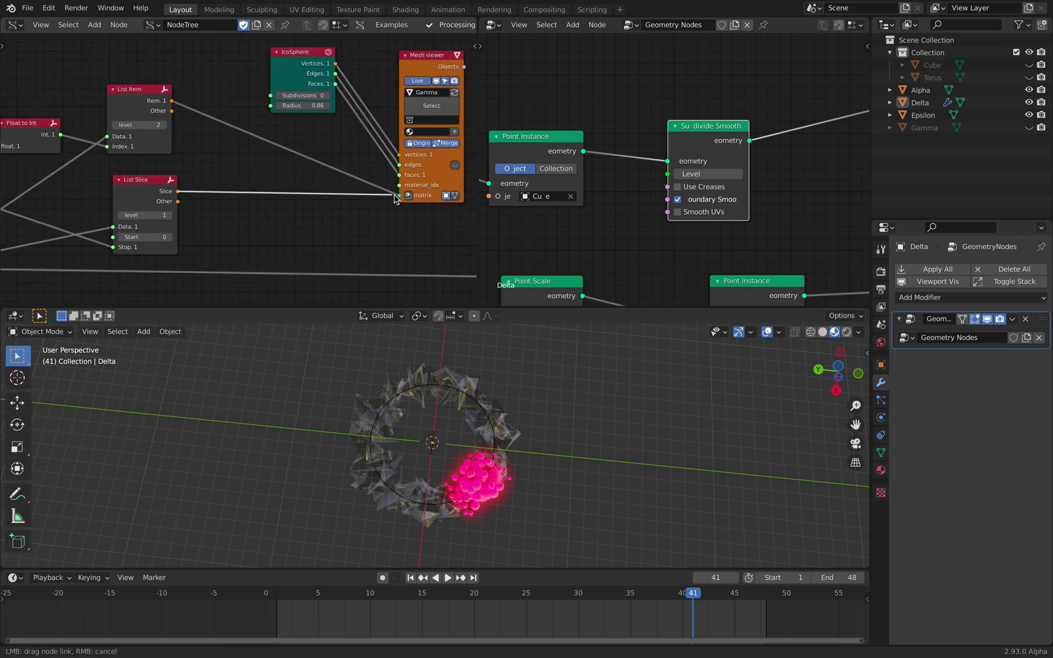
pyautogui.moveTo(424, 239); pyautogui.dragTo(427, 241)
pyautogui.press('space')
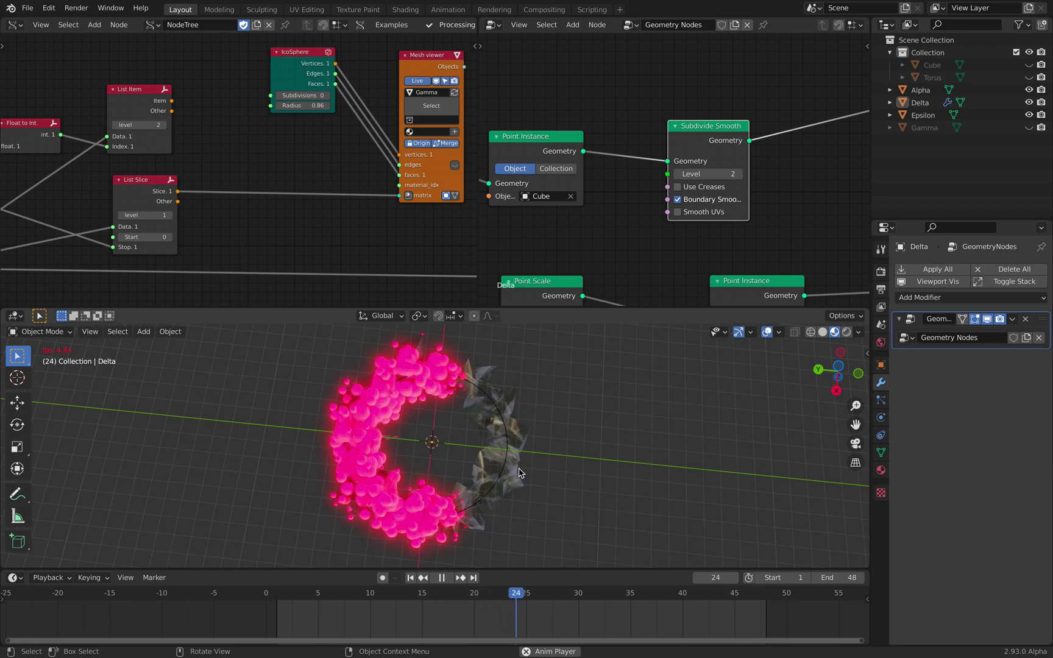
pyautogui.press('space')
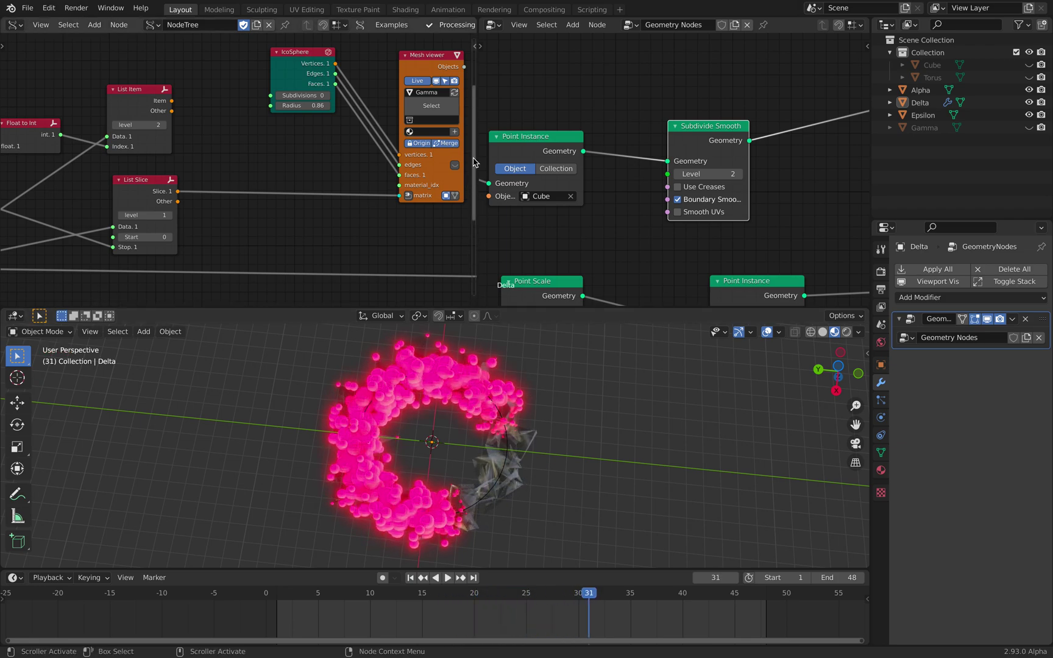
# Widen the Geometry Nodes editor and move Join Geometry and Group Output up, closer to the Attribute Fill nodes.
pyautogui.moveTo(477, 146); pyautogui.dragTo(239, 147)
pyautogui.scroll(-3, 675, 177)
pyautogui.scroll(3, 519, 208)
pyautogui.moveTo(593, 228); pyautogui.dragTo(596, 165)
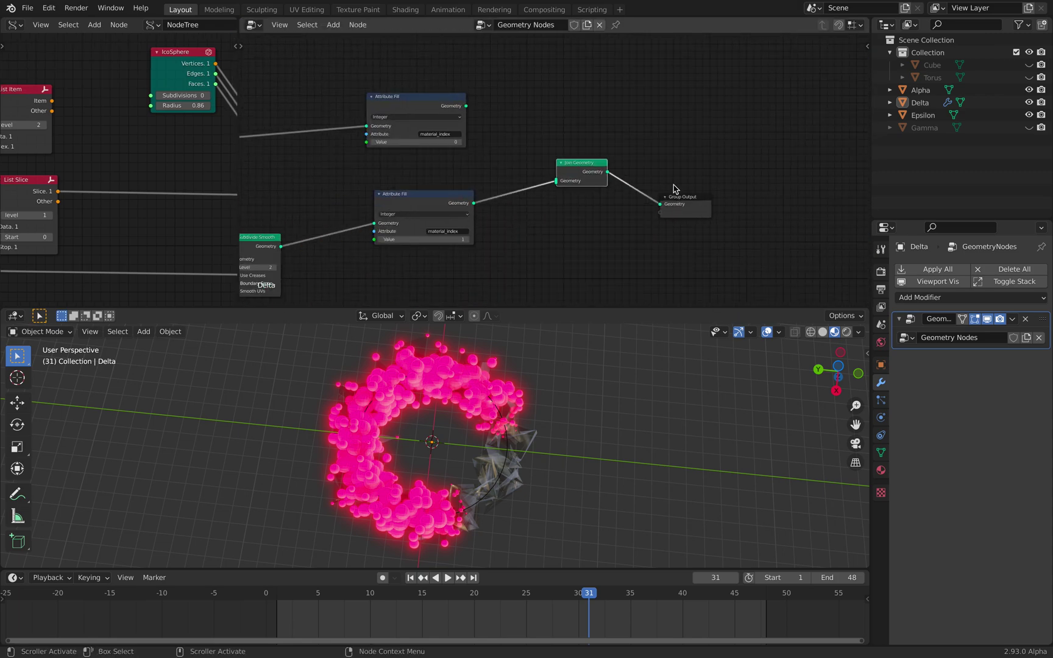
pyautogui.moveTo(679, 195); pyautogui.dragTo(667, 159)
pyautogui.moveTo(591, 182); pyautogui.dragTo(559, 150)
pyautogui.scroll(2, 561, 156)
pyautogui.moveTo(546, 159); pyautogui.dragTo(573, 171, button='middle')
pyautogui.scroll(3, 557, 162)
pyautogui.moveTo(504, 134); pyautogui.dragTo(600, 114, button='middle')
pyautogui.scroll(1, 524, 146)
pyautogui.scroll(-2, 566, 183)
pyautogui.moveTo(559, 201); pyautogui.dragTo(600, 179, button='middle')
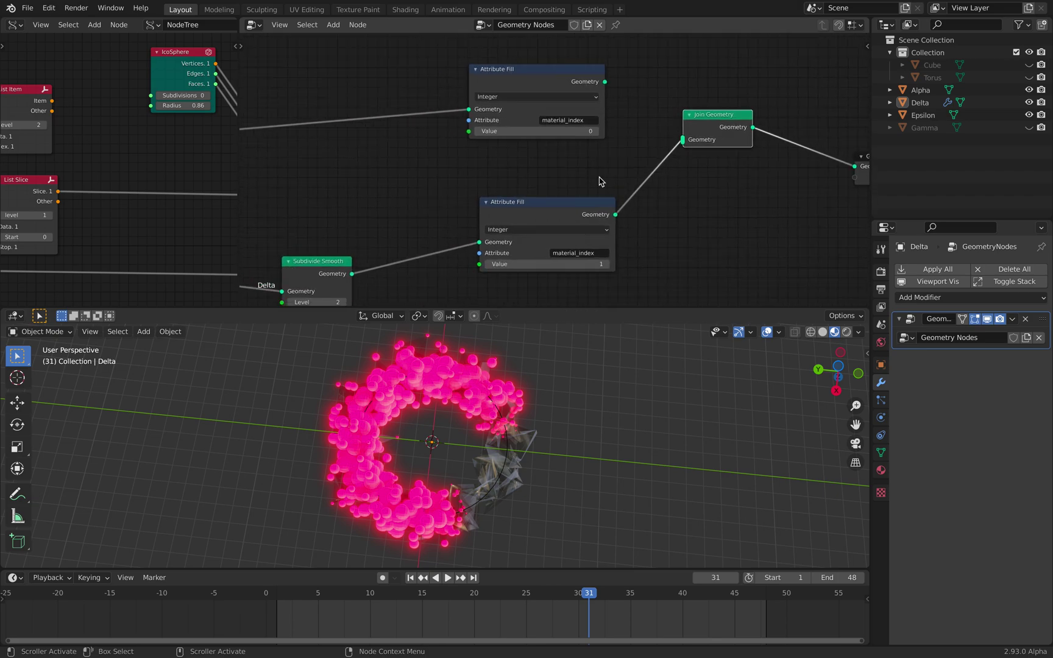
# Play the animation up to frame 37 and examine Delta's complete Geometry Nodes tree.
pyautogui.moveTo(596, 412); pyautogui.dragTo(578, 411, button='middle')
pyautogui.click(541, 432)
pyautogui.click(578, 412)
pyautogui.press('space')
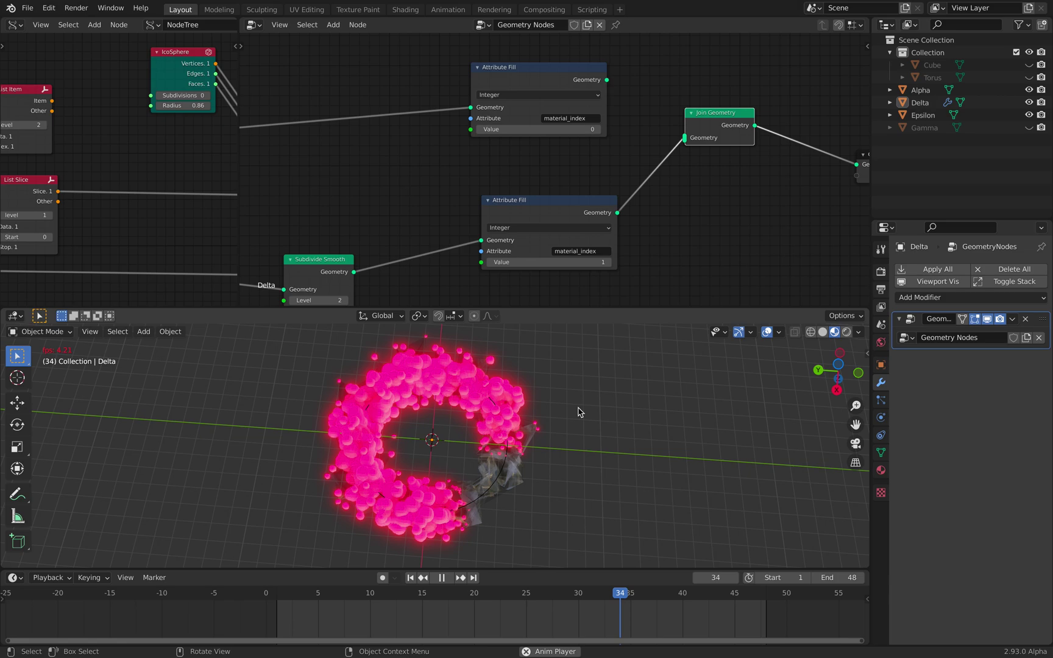
pyautogui.press('space')
pyautogui.scroll(-3, 478, 163)
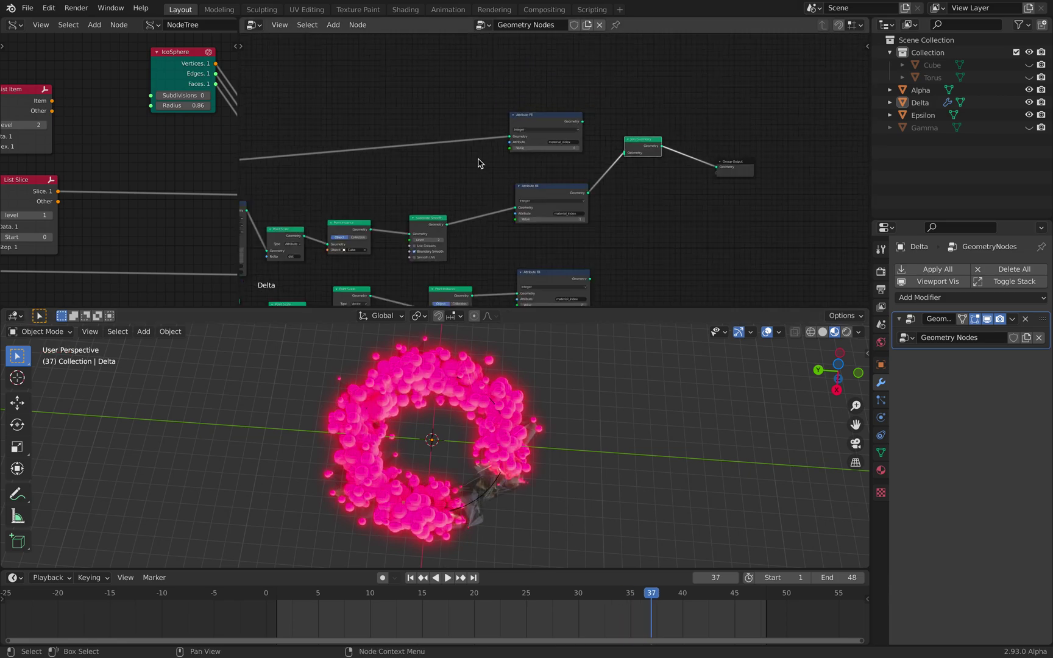
pyautogui.scroll(-5, 478, 163)
pyautogui.moveTo(478, 163); pyautogui.dragTo(585, 141, button='middle')
pyautogui.scroll(-3, 545, 153)
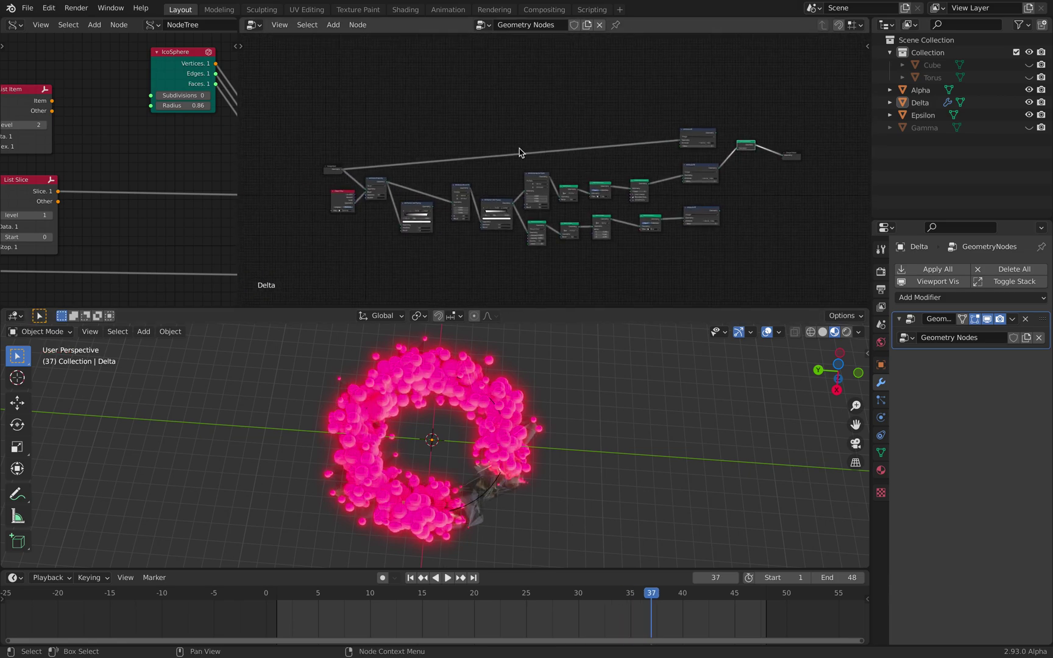
pyautogui.moveTo(237, 141); pyautogui.dragTo(337, 126)
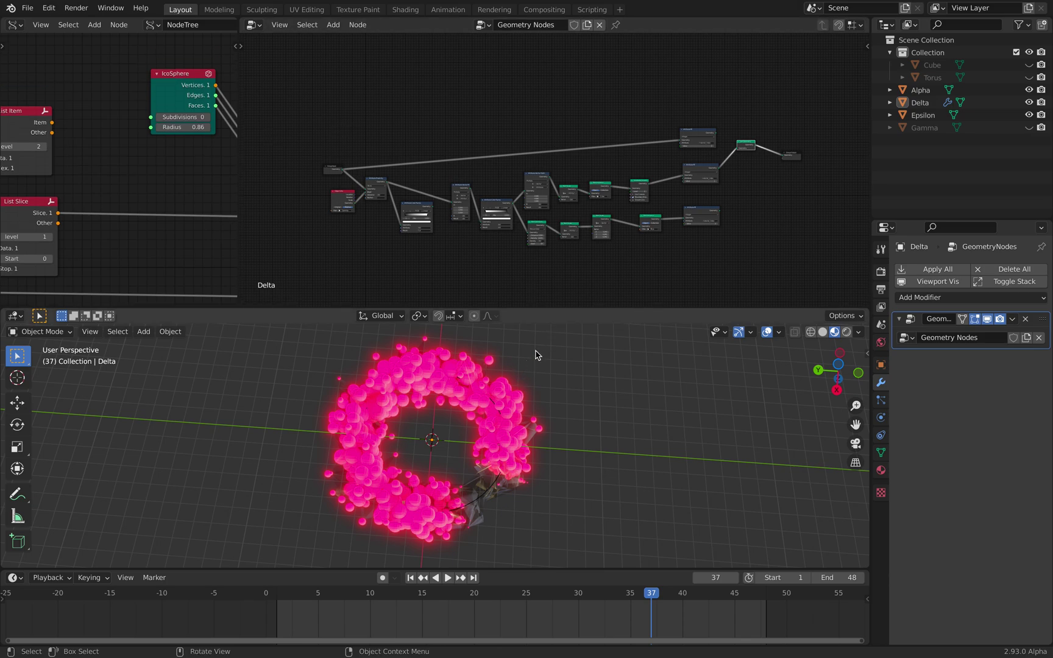
# Show Gamma in the viewport and toggle Epsilon's visibility, leaving it visible.
pyautogui.click(1028, 128)
pyautogui.click(1028, 116)
pyautogui.click(1029, 115)
pyautogui.click(1029, 115)
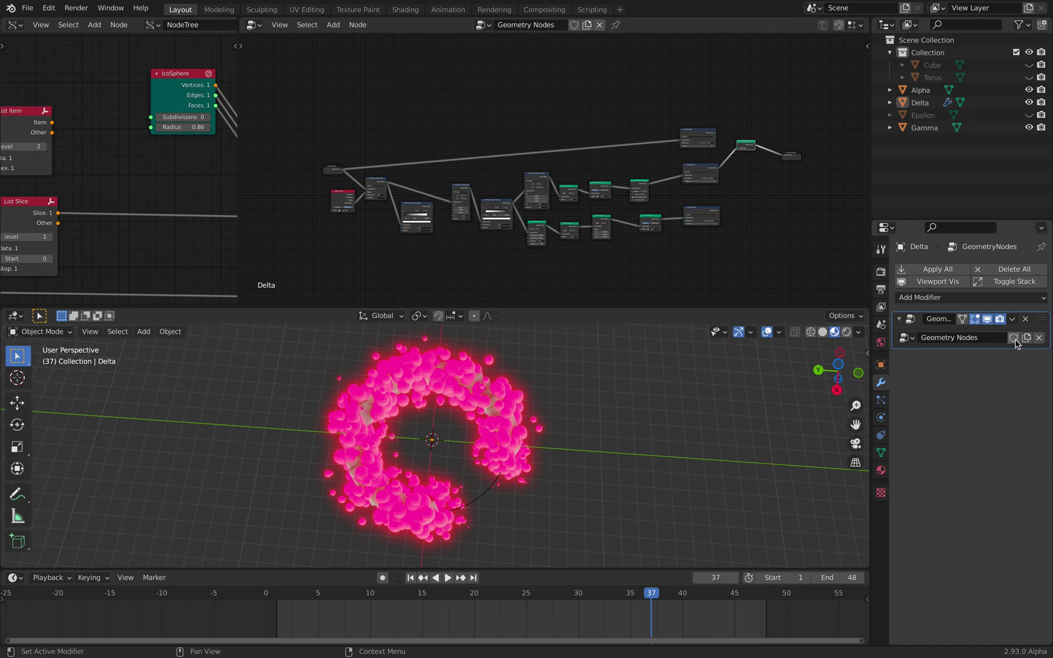
pyautogui.click(1028, 115)
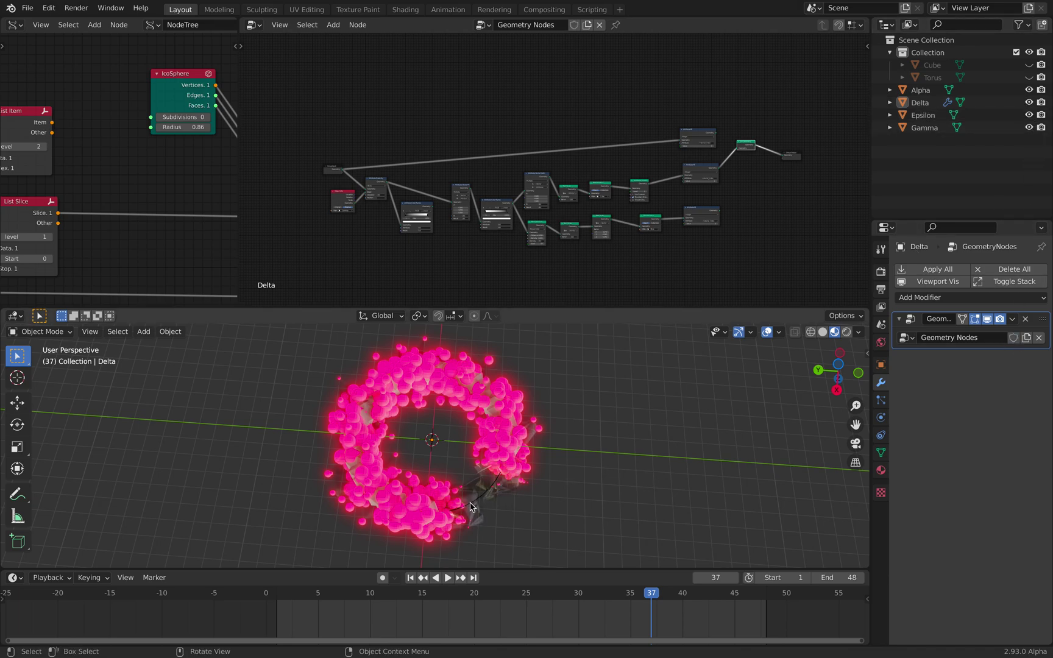
# Scrub and play the timeline back and forth, ending at frame 32, to compare the instance coverage around the ring.
pyautogui.scroll(2, 534, 477)
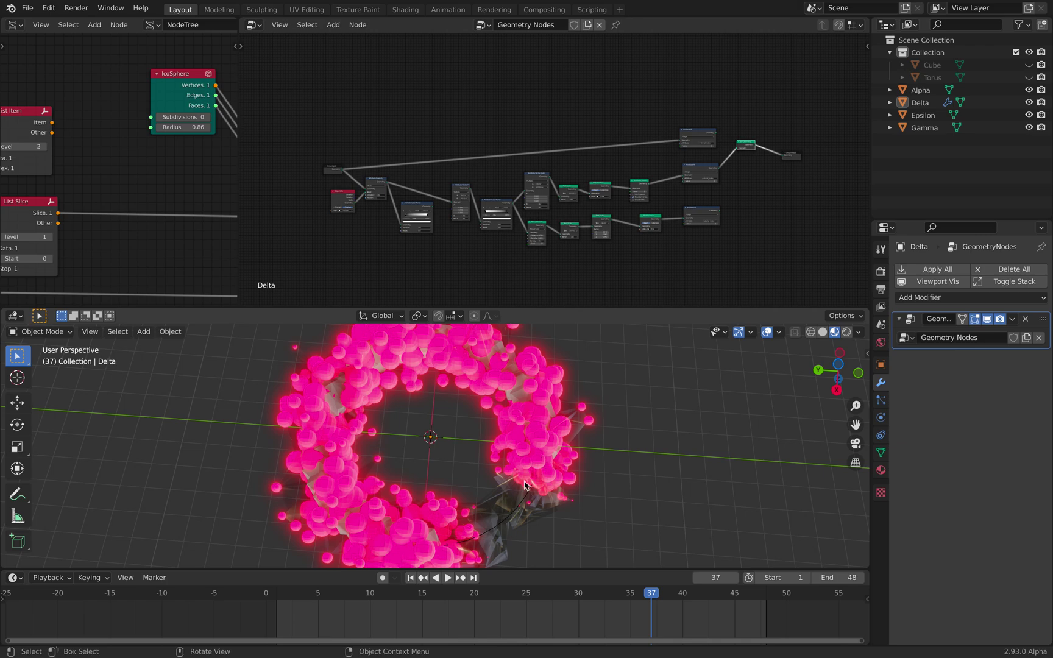
pyautogui.scroll(-1, 530, 452)
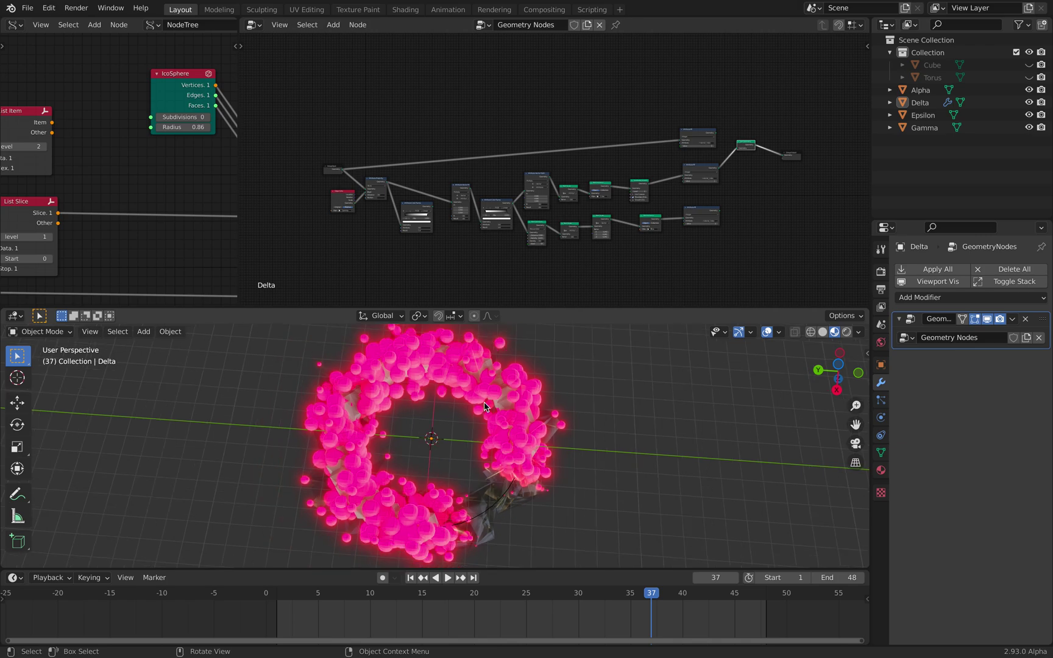
pyautogui.moveTo(414, 596); pyautogui.dragTo(364, 599)
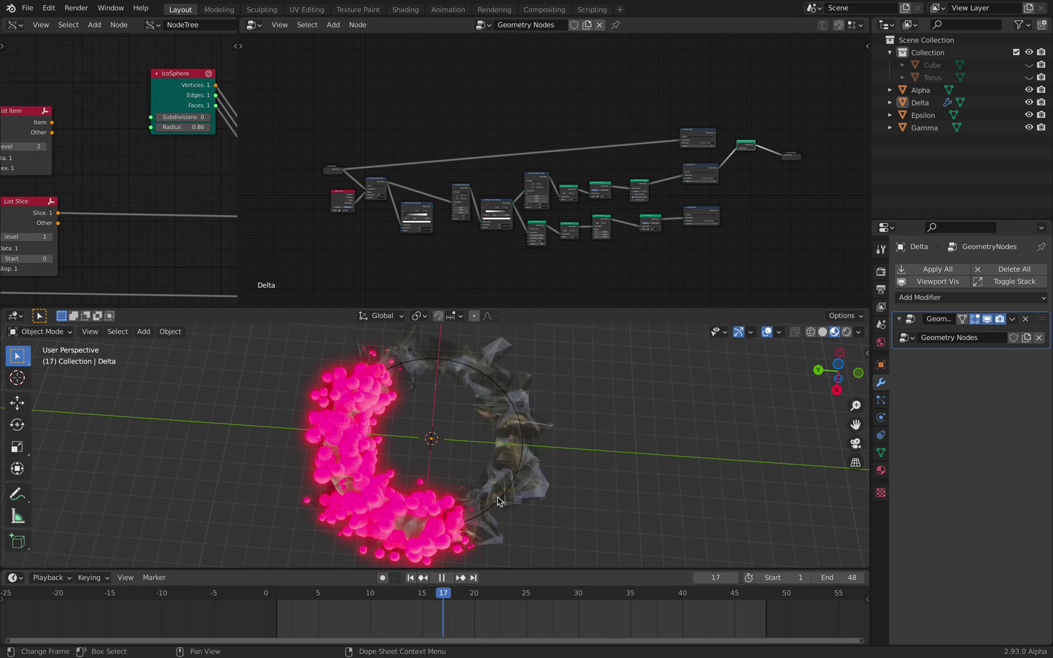
pyautogui.press('space')
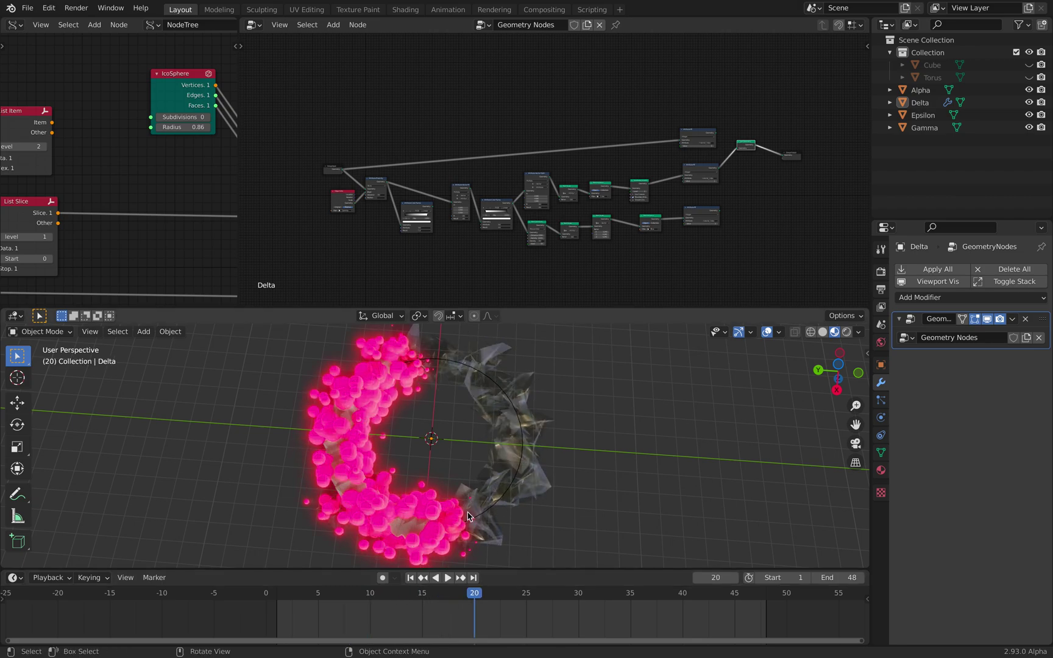
pyautogui.moveTo(546, 595); pyautogui.dragTo(599, 593)
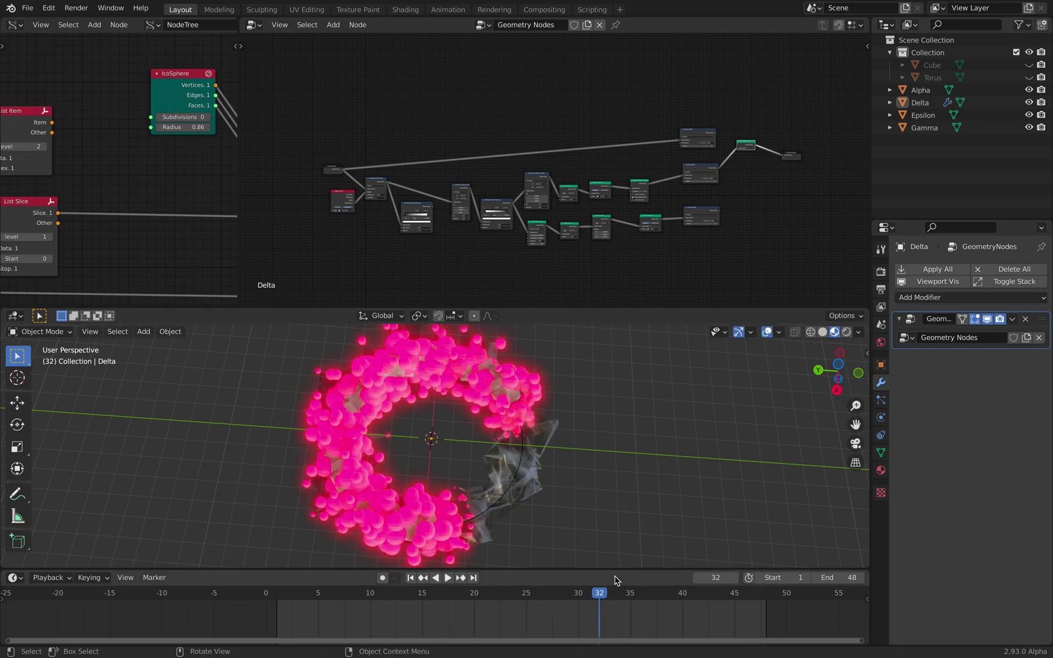
pyautogui.press('space')
pyautogui.moveTo(539, 593)
pyautogui.mouseDown()
pyautogui.moveTo(482, 594)
pyautogui.moveTo(526, 594)
pyautogui.mouseUp()
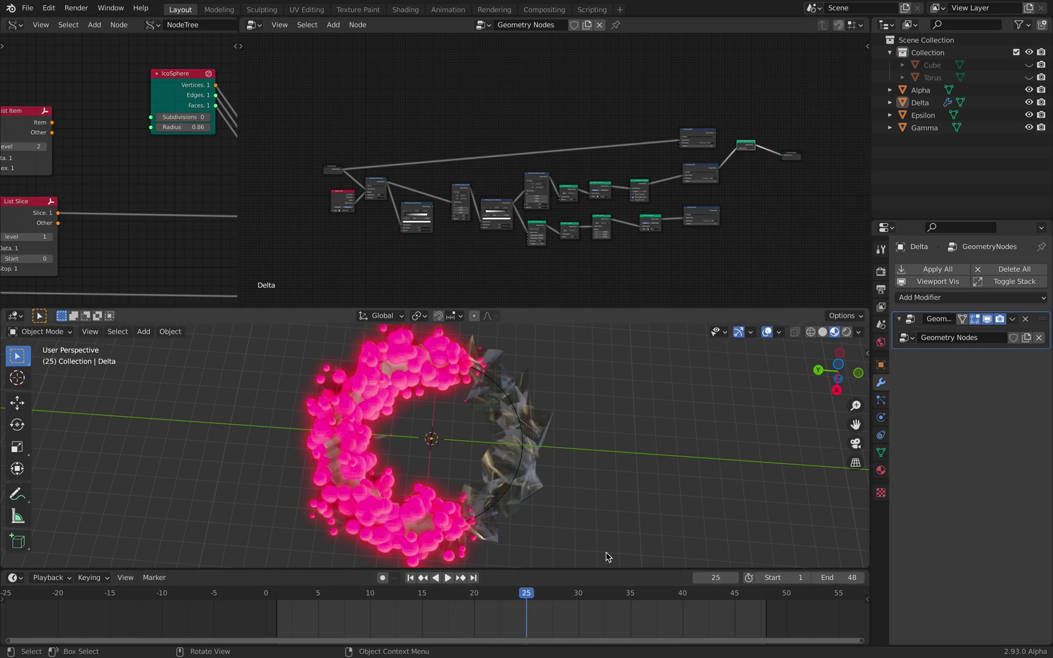
pyautogui.click(599, 592)
pyautogui.scroll(-2, 463, 184)
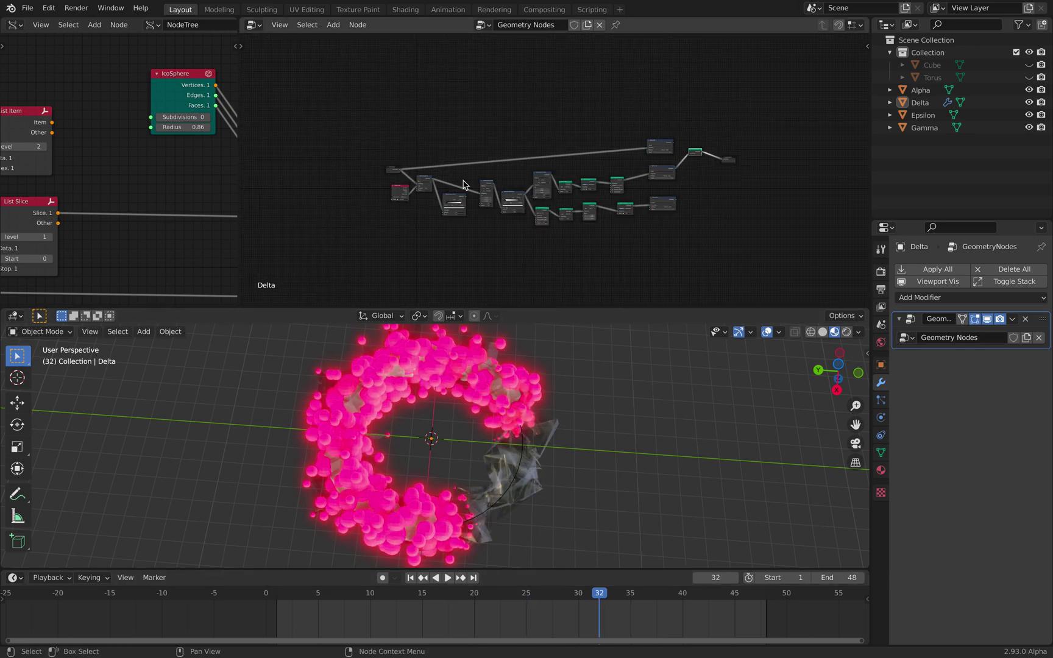
# Open the splash screen to check the software version, and close it.
pyautogui.click(27, 8)
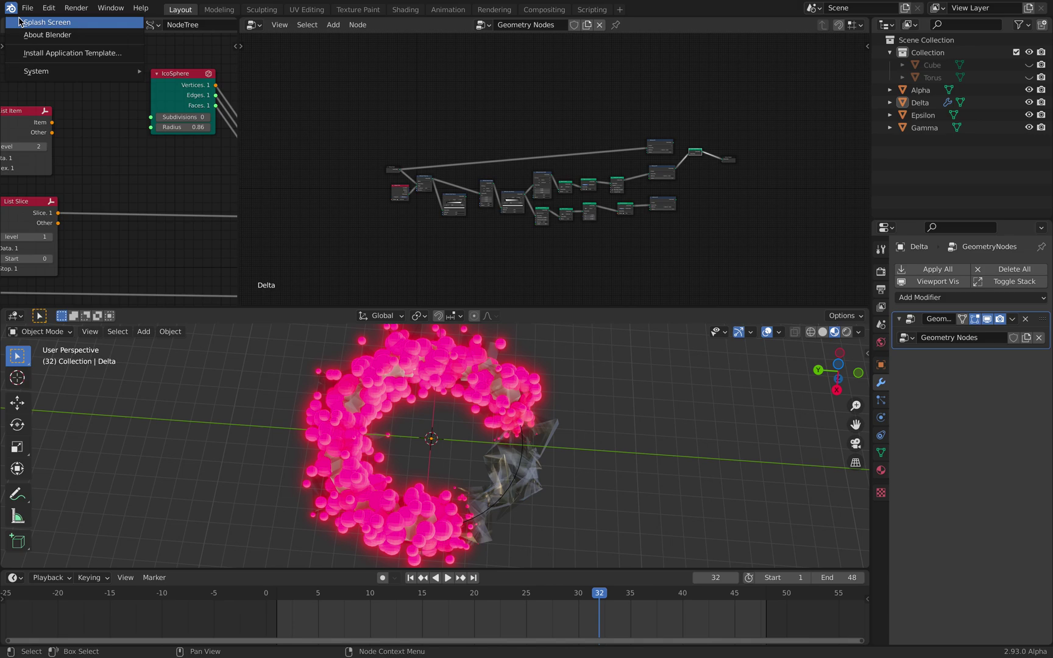
pyautogui.click(21, 23)
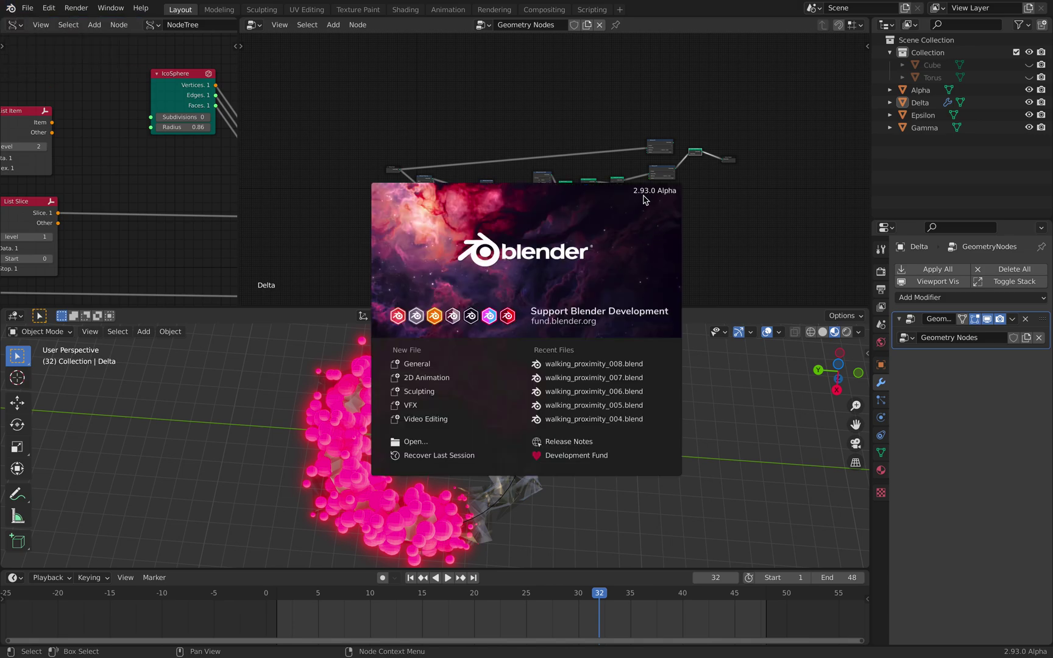
pyautogui.click(617, 176)
# Examine the Color Ramp and Vector Math nodes, and view the ring up close at frame 28.
pyautogui.scroll(5, 511, 165)
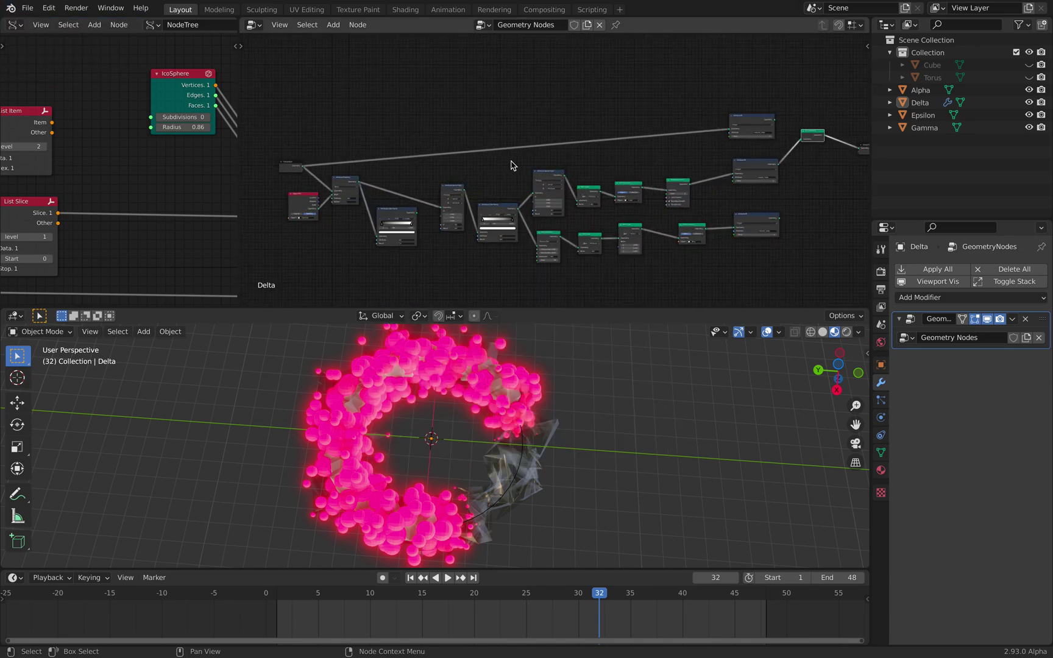
pyautogui.scroll(3, 517, 146)
pyautogui.moveTo(545, 367); pyautogui.dragTo(463, 399, button='middle')
pyautogui.scroll(3, 453, 211)
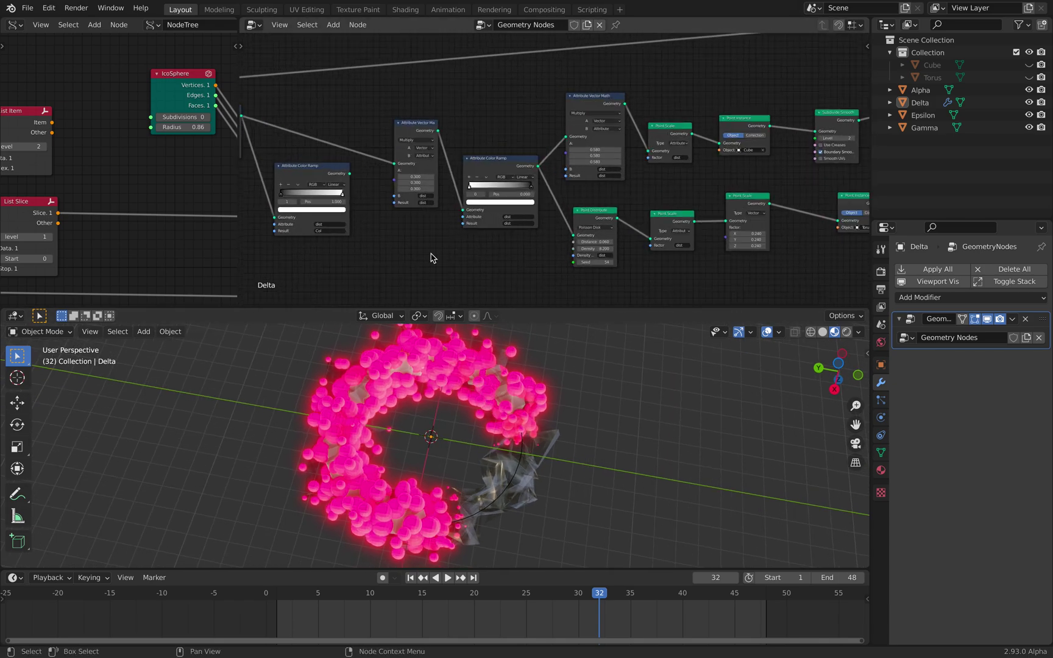
pyautogui.moveTo(550, 596)
pyautogui.mouseDown()
pyautogui.moveTo(536, 596)
pyautogui.moveTo(557, 596)
pyautogui.mouseUp()
pyautogui.scroll(4, 487, 416)
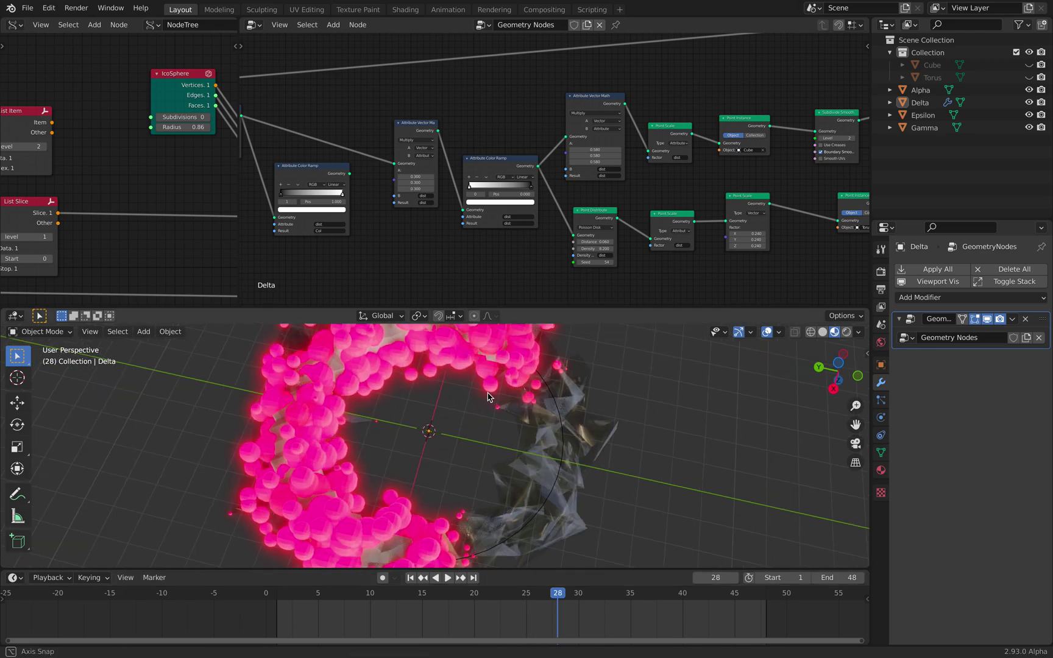
pyautogui.moveTo(488, 382); pyautogui.dragTo(488, 387, button='middle')
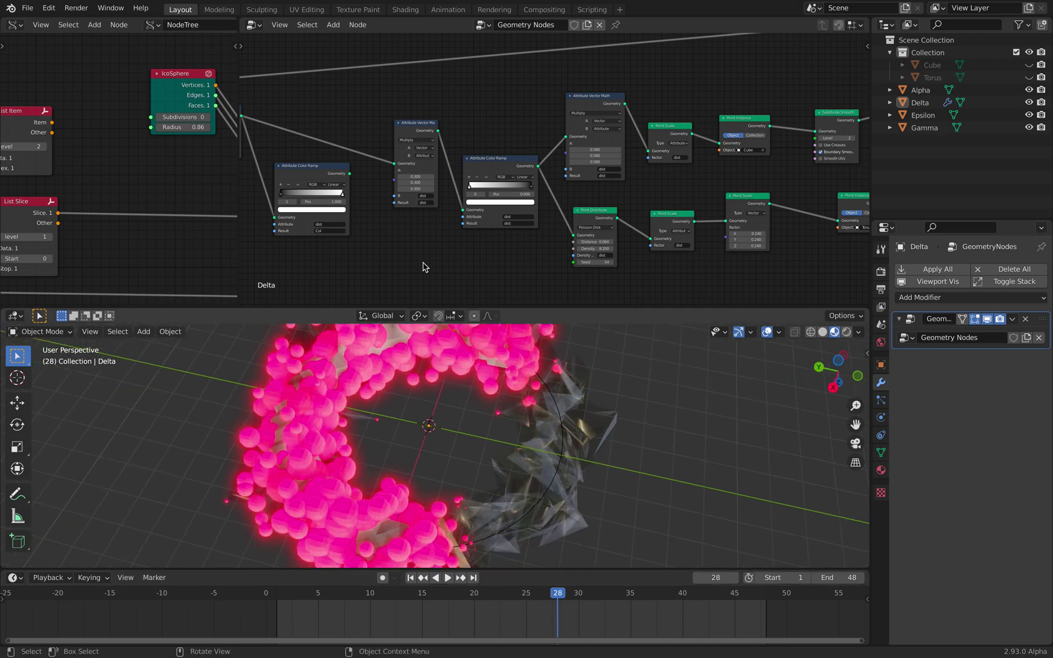
# Examine the Cube and Torus instancing branches through to their Attribute Fill nodes, and view the ring from other angles.
pyautogui.moveTo(322, 173); pyautogui.dragTo(324, 178)
pyautogui.moveTo(494, 171); pyautogui.dragTo(347, 184, button='middle')
pyautogui.keyDown('ctrl'); pyautogui.hscroll(2, 609, 181); pyautogui.keyUp('ctrl')
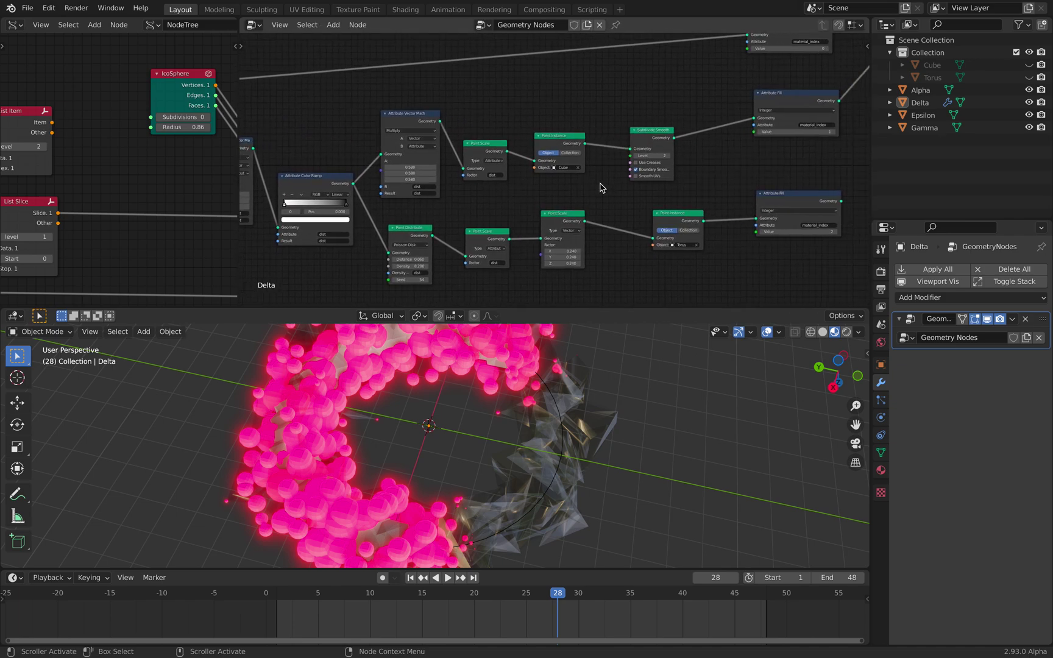
pyautogui.scroll(2, 499, 197)
pyautogui.keyDown('ctrl'); pyautogui.hscroll(5, 451, 179); pyautogui.keyUp('ctrl')
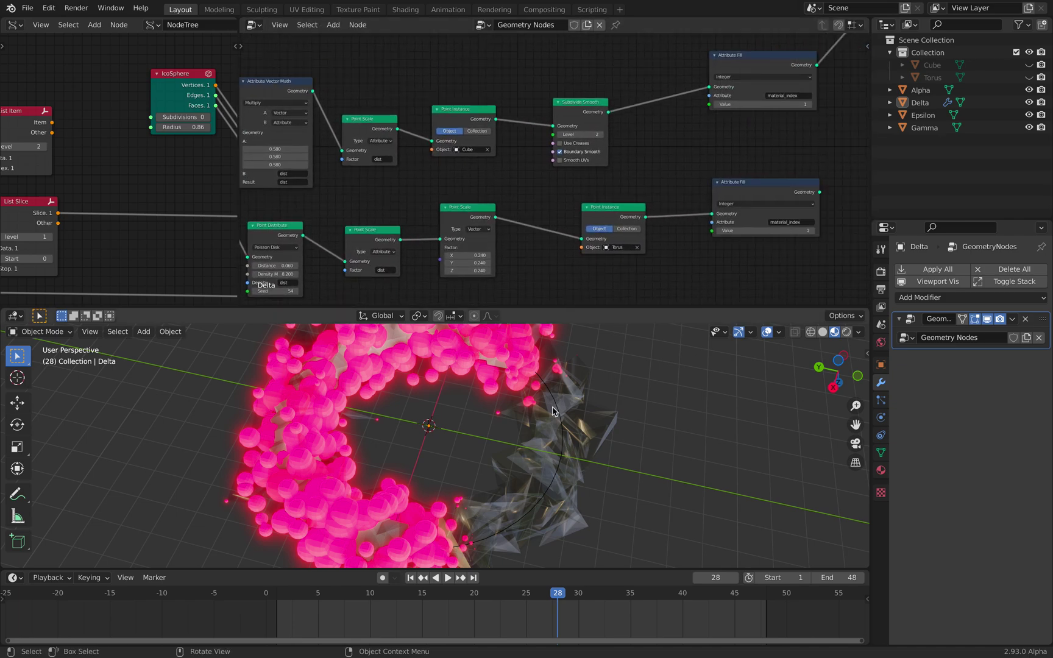
pyautogui.moveTo(561, 407); pyautogui.dragTo(559, 371, button='middle')
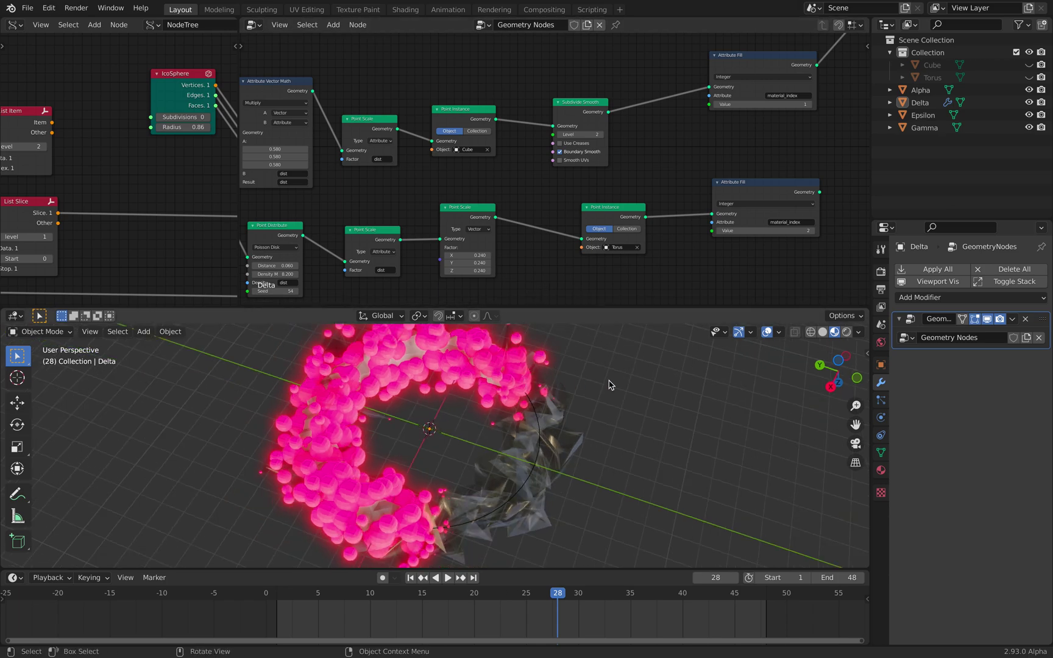
pyautogui.moveTo(556, 377)
pyautogui.mouseDown(button='middle')
pyautogui.moveTo(505, 389)
pyautogui.moveTo(555, 397)
pyautogui.mouseUp(button='middle')
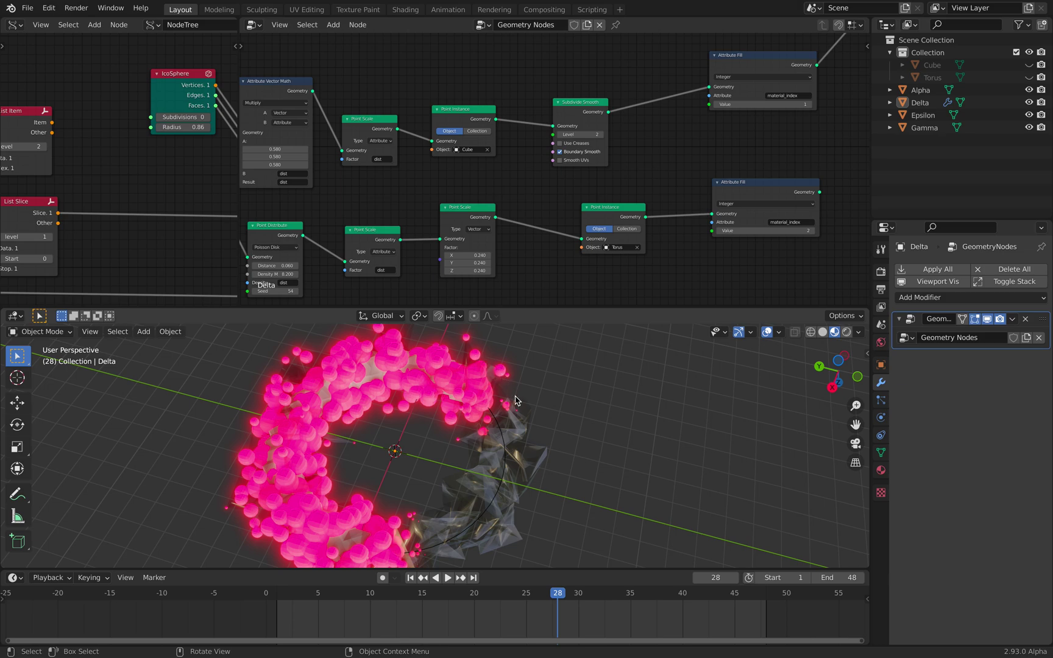
# Examine Delta's node tree back to its Object Info node, then widen the Sverchok node editor and view its whole tree.
pyautogui.moveTo(515, 396); pyautogui.dragTo(506, 396, button='middle')
pyautogui.scroll(-2, 482, 390)
pyautogui.moveTo(389, 209); pyautogui.dragTo(576, 167, button='middle')
pyautogui.scroll(-4, 542, 165)
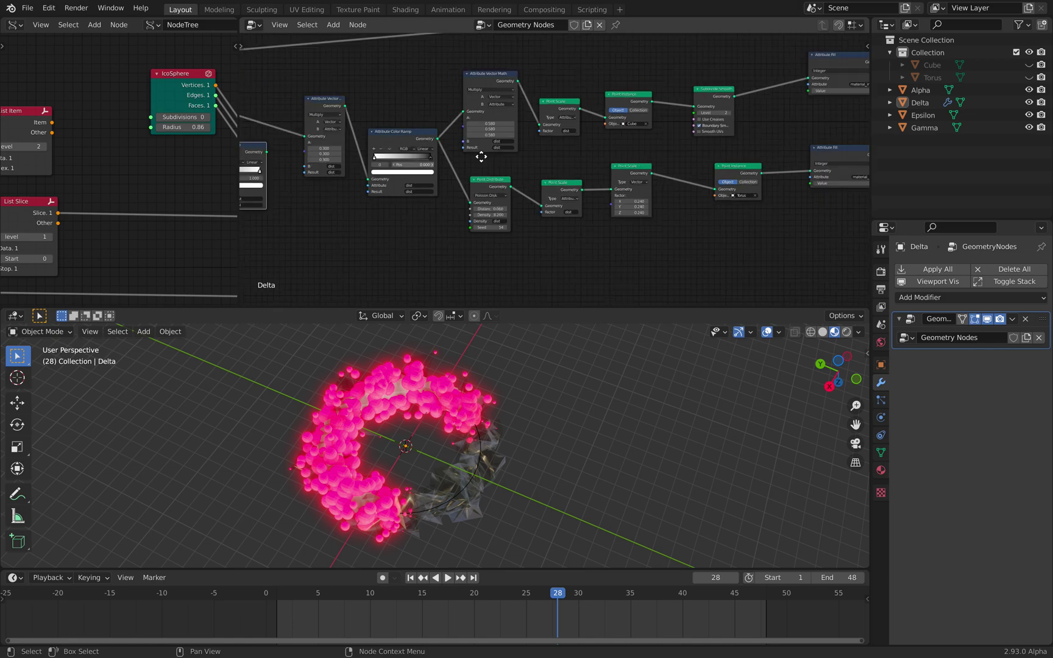
pyautogui.moveTo(265, 151); pyautogui.dragTo(484, 165, button='middle')
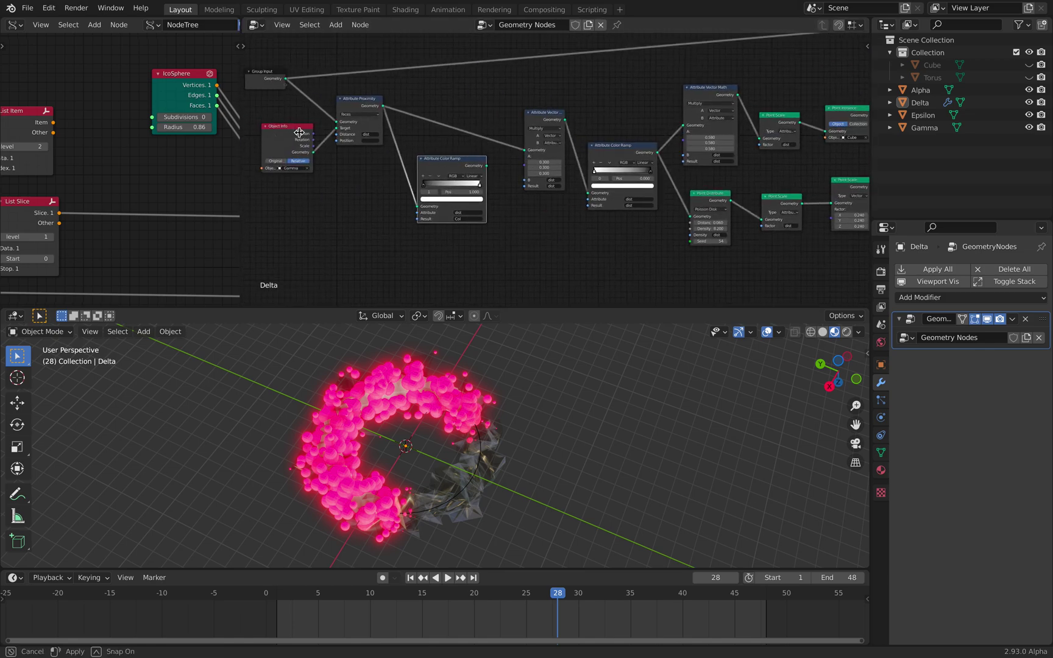
pyautogui.moveTo(238, 132); pyautogui.dragTo(474, 140)
pyautogui.scroll(-4, 186, 176)
pyautogui.moveTo(140, 117); pyautogui.dragTo(112, 130, button='middle')
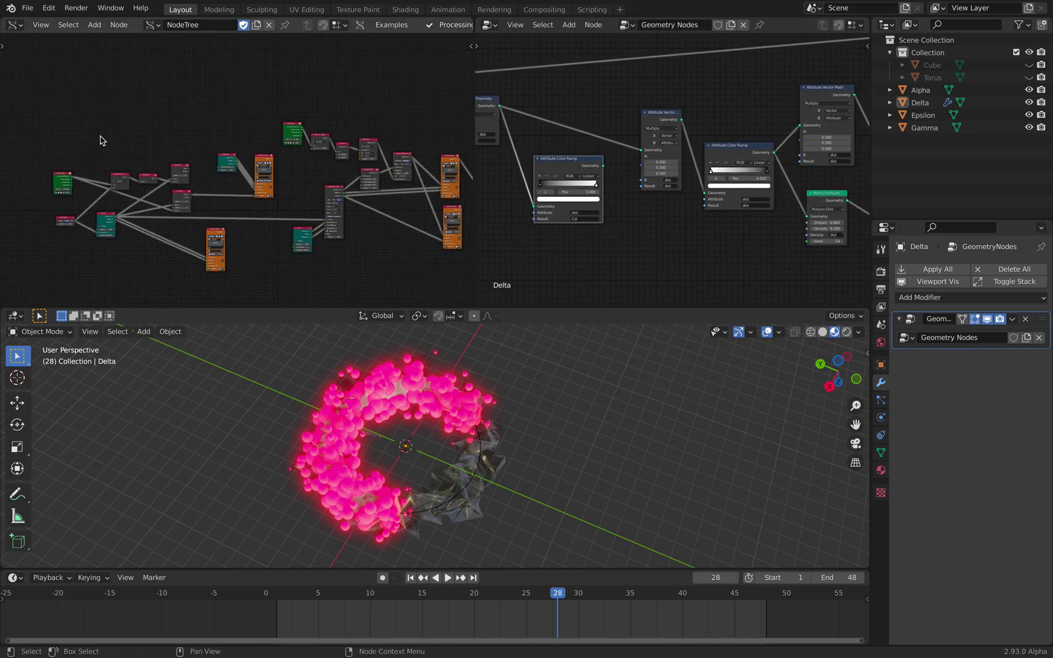
pyautogui.moveTo(285, 179); pyautogui.dragTo(237, 162, button='middle')
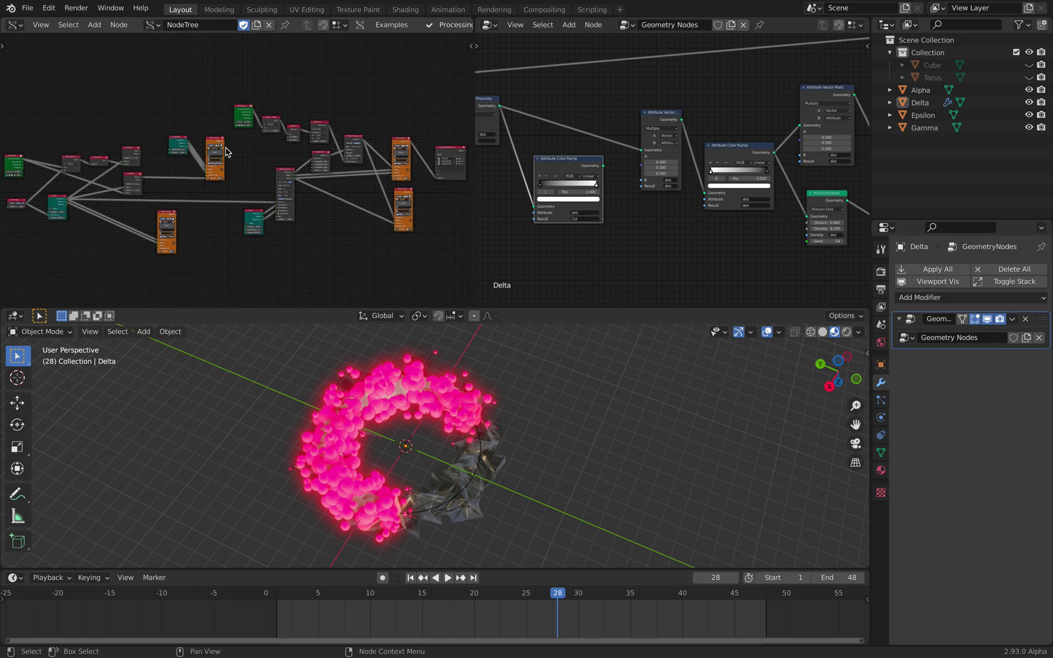
pyautogui.hscroll(2, 327, 158)
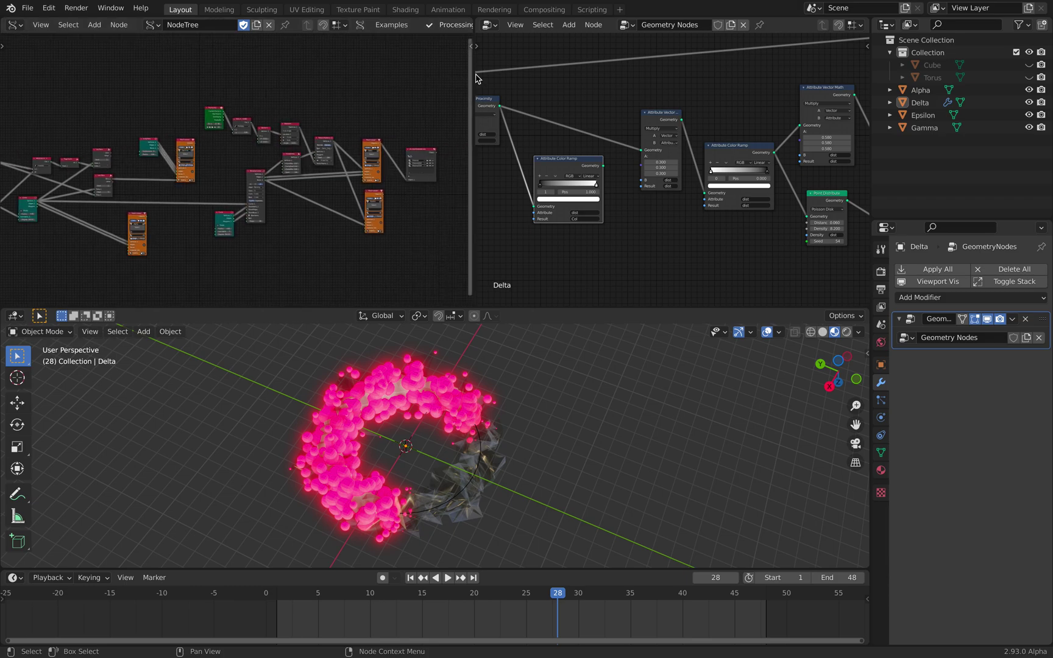
# Widen the Geometry Nodes editor, move the unconnected Attribute Color Ramp slightly closer to Attribute Proximity, and select Attribute Proximity.
pyautogui.moveTo(473, 78); pyautogui.dragTo(296, 79)
pyautogui.scroll(1, 557, 171)
pyautogui.moveTo(454, 138); pyautogui.dragTo(621, 187, button='middle')
pyautogui.scroll(2, 621, 187)
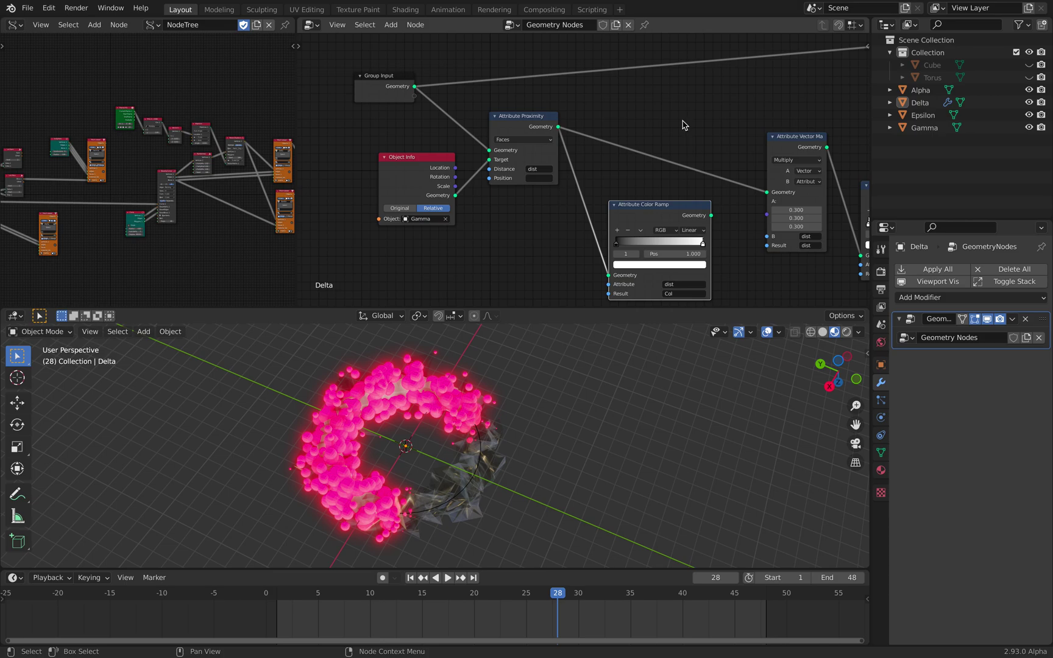
pyautogui.moveTo(647, 218); pyautogui.dragTo(636, 202)
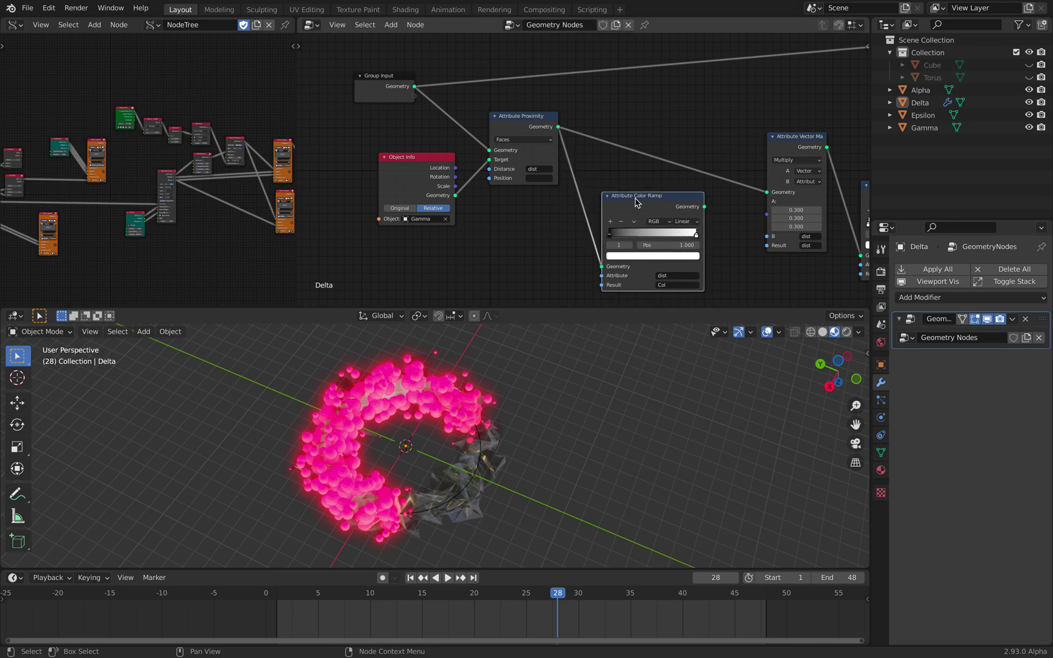
pyautogui.click(527, 127)
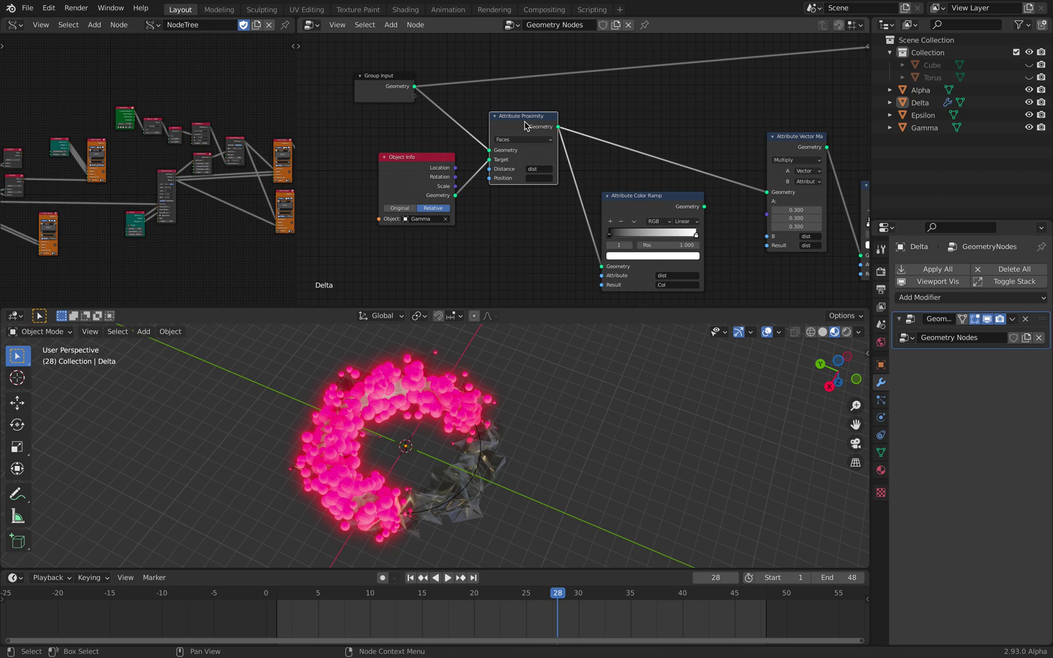
# Scrub and play the timeline back and forth, ending at frame 33, to compare the instance coverage from another angle.
pyautogui.press('space')
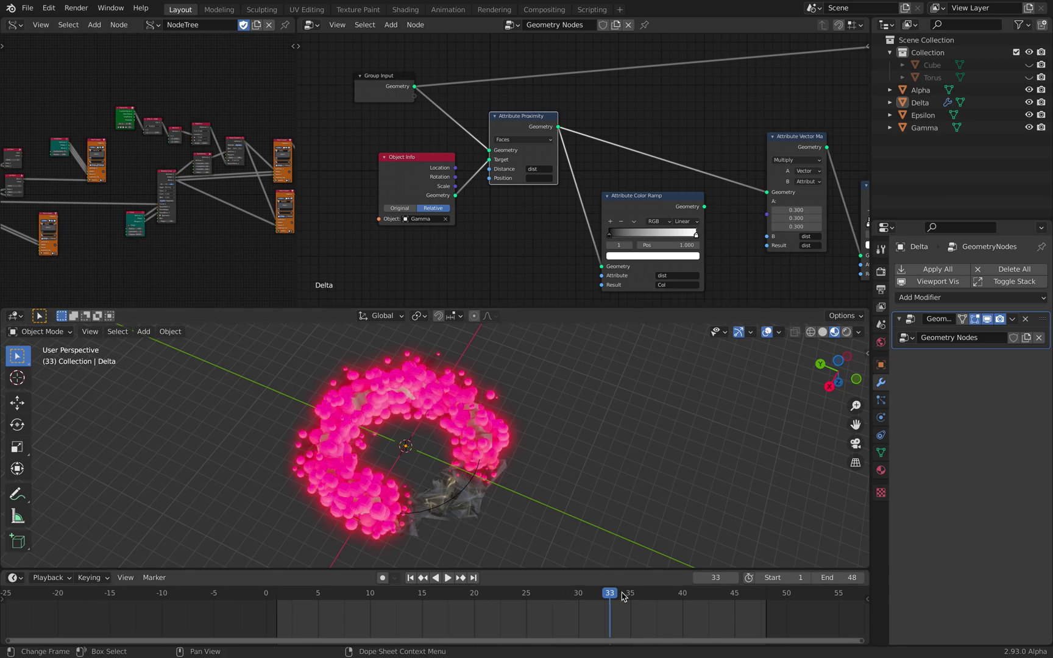
pyautogui.moveTo(703, 599); pyautogui.dragTo(539, 587)
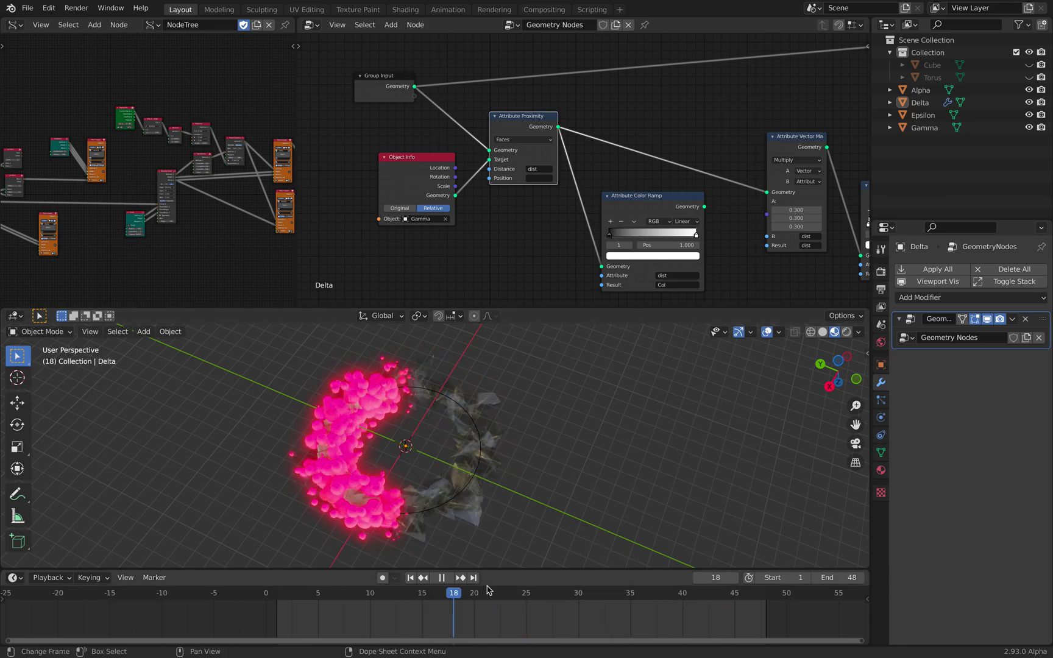
pyautogui.press('space')
pyautogui.moveTo(511, 491); pyautogui.dragTo(522, 477, button='middle')
pyautogui.moveTo(558, 589)
pyautogui.mouseDown()
pyautogui.moveTo(685, 594)
pyautogui.moveTo(540, 595)
pyautogui.mouseUp()
pyautogui.press('space')
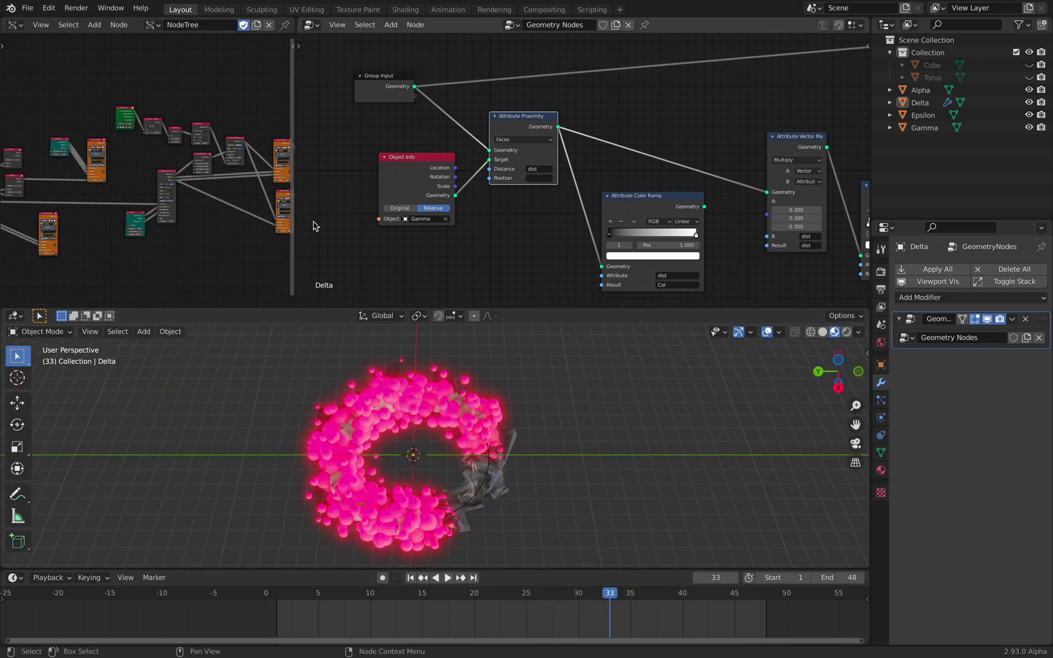
# Enlarge the Sverchok node editor and set the radius of the Circle node that drives the ring to 10.
pyautogui.moveTo(297, 216); pyautogui.dragTo(534, 211)
pyautogui.moveTo(134, 210); pyautogui.dragTo(289, 201, button='middle')
pyautogui.scroll(10, 288, 199)
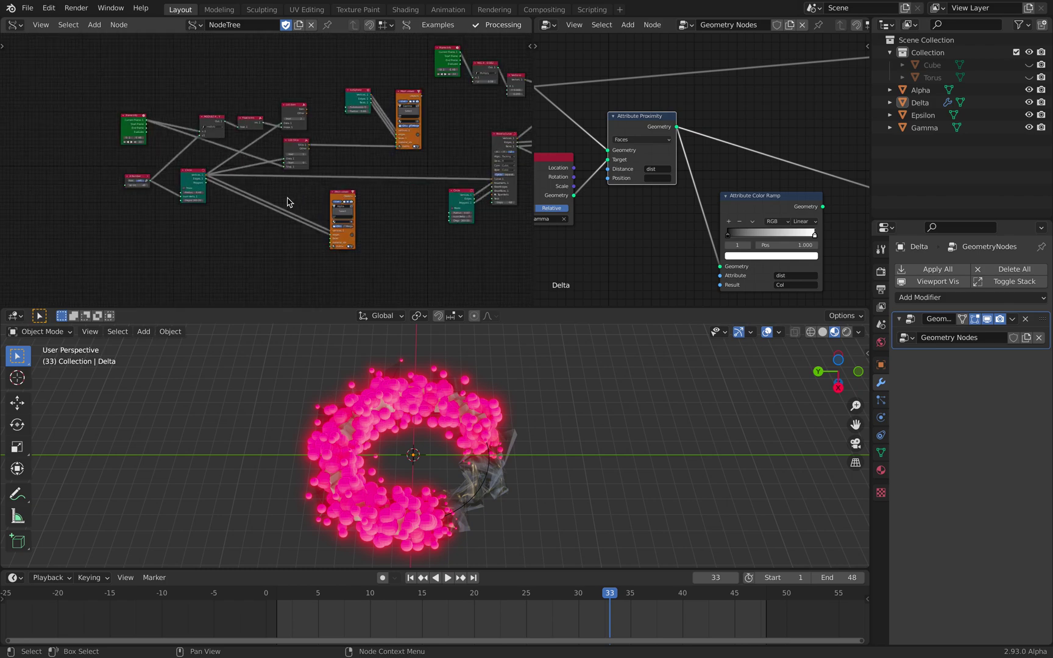
pyautogui.moveTo(261, 152); pyautogui.dragTo(341, 157, button='middle')
pyautogui.scroll(2, 228, 196)
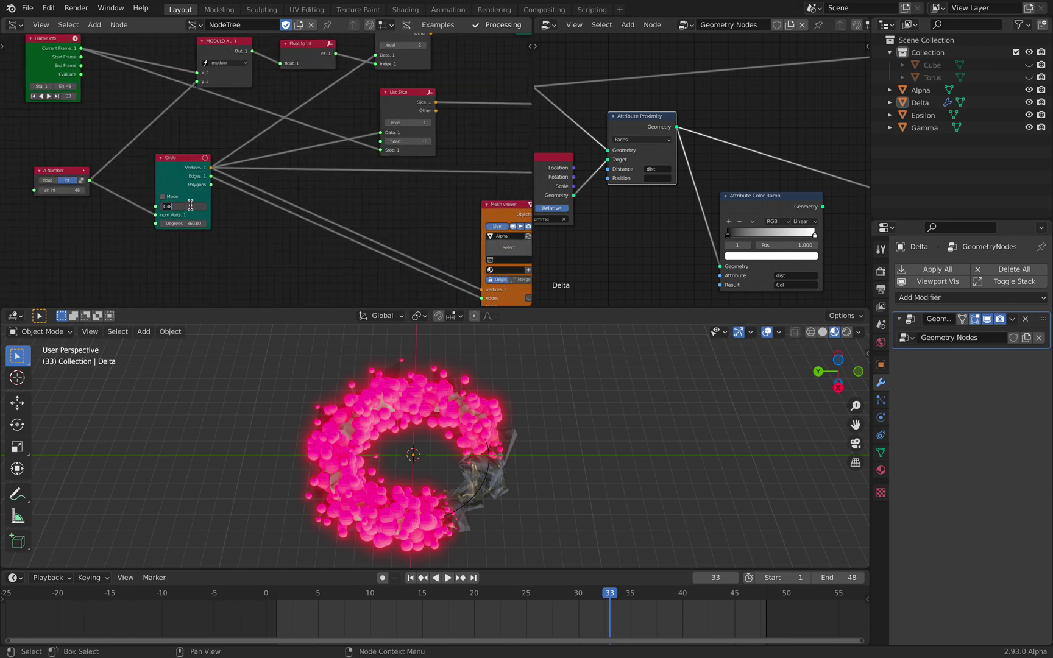
pyautogui.write('10')
pyautogui.press('Return')
# View the enlarged ring from farther away and play the animation up to frame 38.
pyautogui.scroll(-2, 465, 455)
pyautogui.moveTo(464, 454); pyautogui.dragTo(449, 453, button='middle')
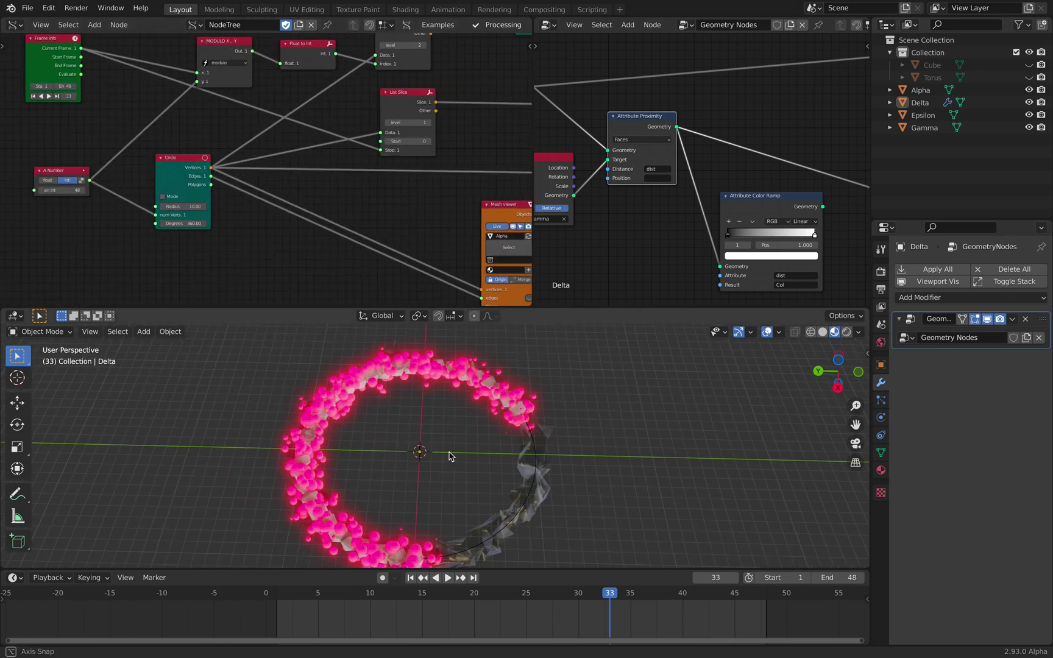
pyautogui.press('space')
pyautogui.press('space')
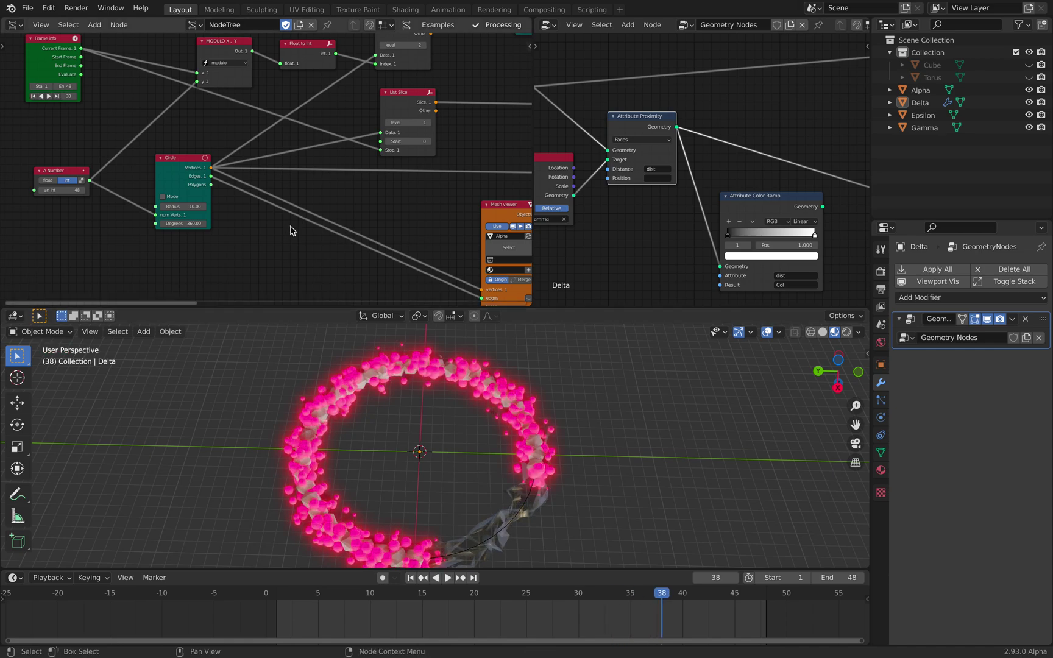
# Move the A Number and Circle nodes apart to free up space between them in the Sverchok tree.
pyautogui.moveTo(190, 159); pyautogui.dragTo(133, 199)
pyautogui.moveTo(183, 179); pyautogui.dragTo(219, 159, button='middle')
pyautogui.moveTo(110, 153); pyautogui.dragTo(27, 146)
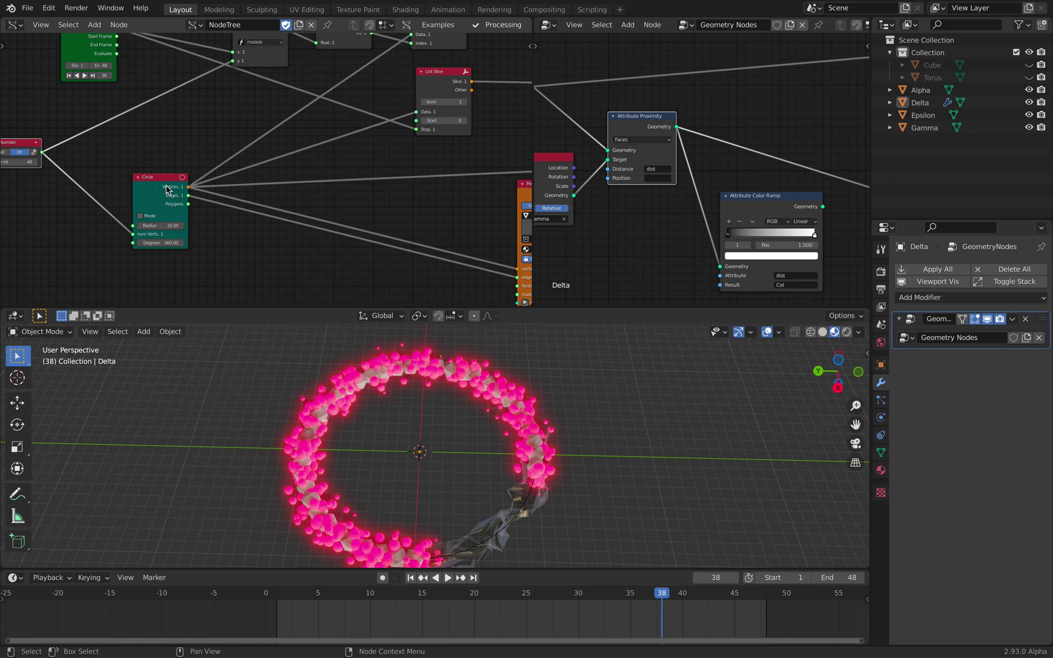
pyautogui.moveTo(184, 184); pyautogui.dragTo(201, 203)
pyautogui.moveTo(201, 203); pyautogui.dragTo(253, 225, button='middle')
pyautogui.moveTo(242, 178); pyautogui.dragTo(223, 151, button='middle')
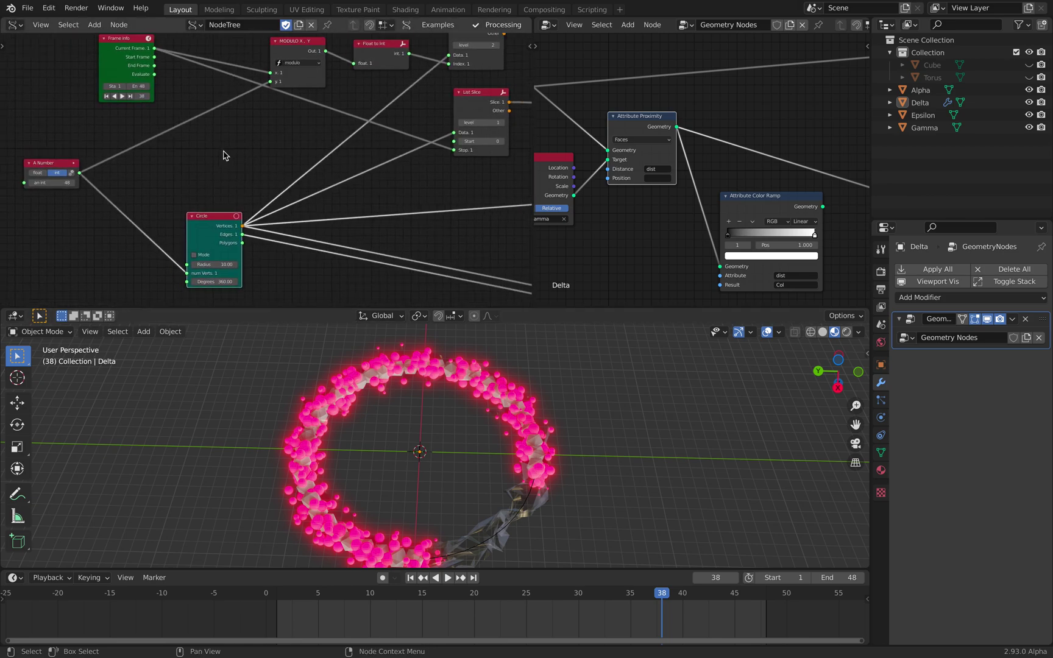
# Add a Torus Knot node to the Sverchok tree and place it below the A Number node.
pyautogui.hotkey('shift', 'a')
pyautogui.write('toru')
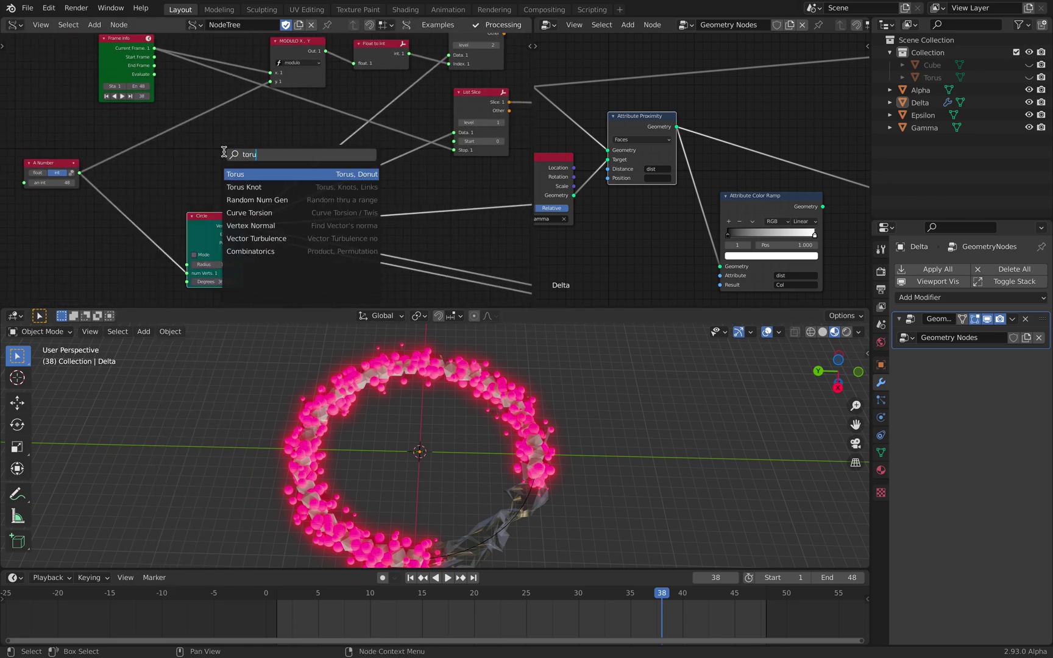
pyautogui.press('Down')
pyautogui.press('Return')
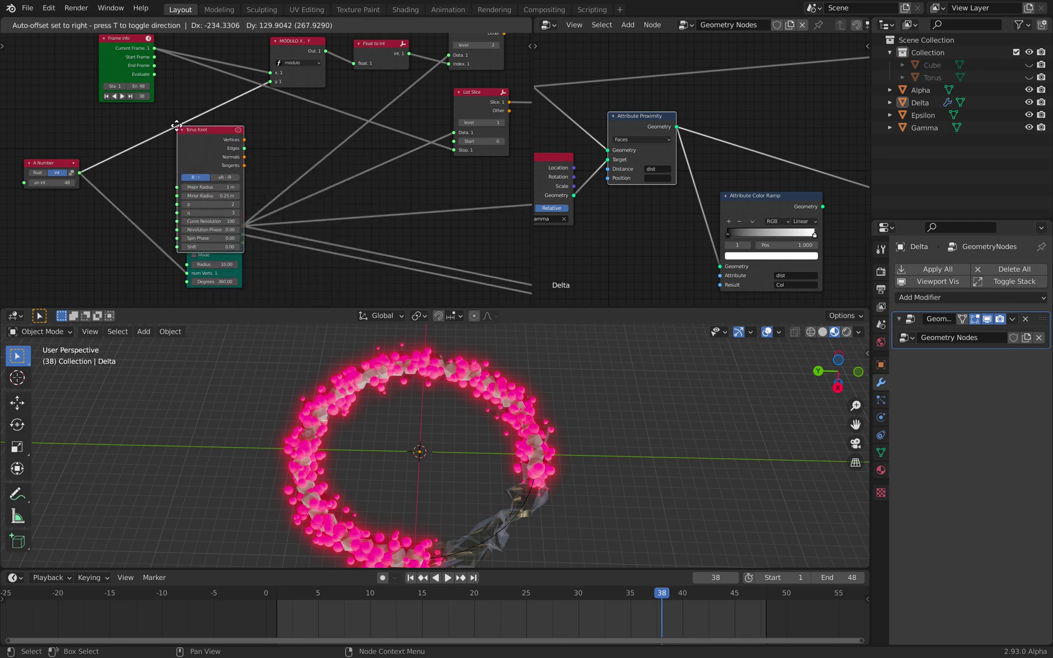
pyautogui.click(97, 229)
pyautogui.scroll(-2, 108, 217)
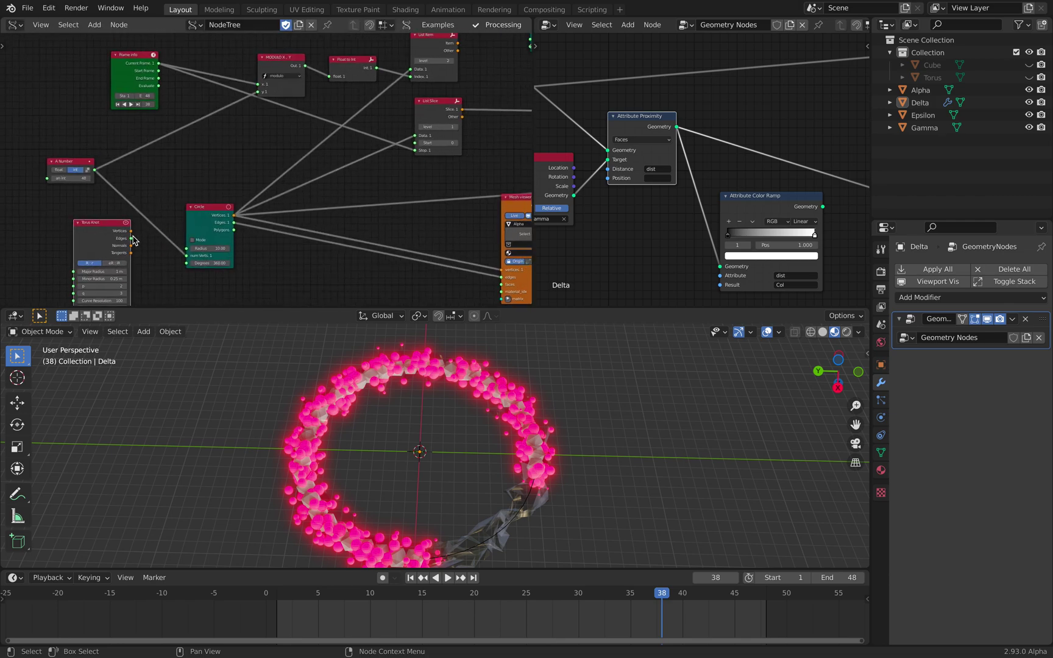
# Feed the Torus Knot's vertices into List Item's data, and connect List Item's item output to the Gamma Mesh viewer's matrix input.
pyautogui.moveTo(131, 231); pyautogui.dragTo(411, 70)
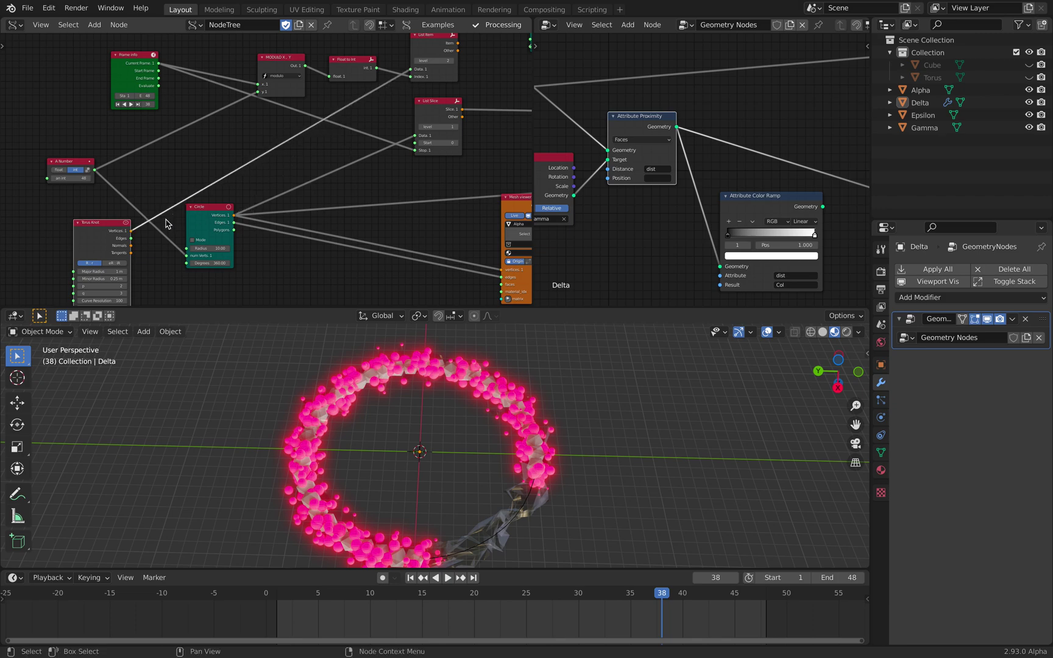
pyautogui.moveTo(423, 96); pyautogui.dragTo(359, 116, button='middle')
pyautogui.scroll(-1, 383, 82)
pyautogui.scroll(-1, 379, 77)
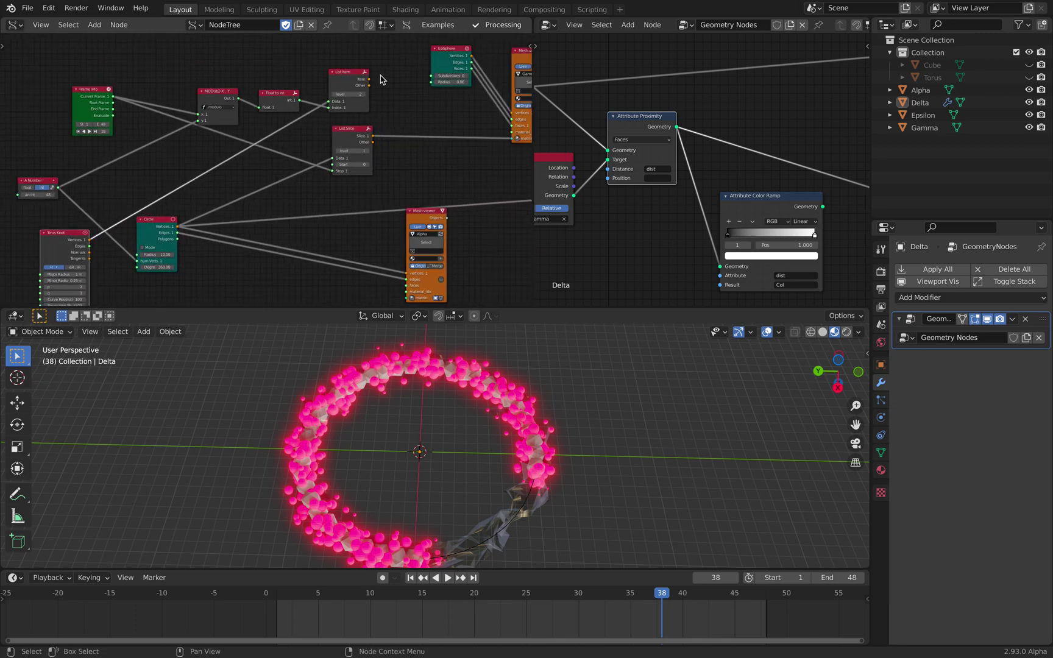
pyautogui.moveTo(379, 77); pyautogui.dragTo(351, 78, button='middle')
pyautogui.moveTo(343, 80); pyautogui.dragTo(402, 111)
pyautogui.moveTo(482, 138); pyautogui.dragTo(485, 137)
pyautogui.moveTo(343, 79); pyautogui.dragTo(488, 137)
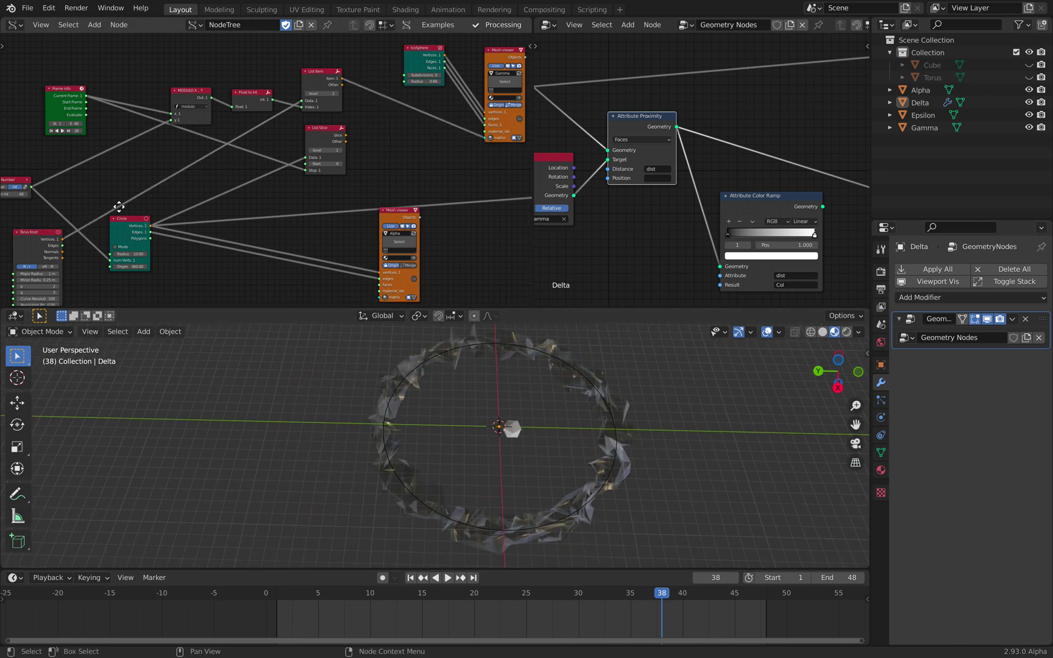
# Scrub and play the timeline up to frame 14 to watch Gamma's movement along the knot.
pyautogui.moveTo(119, 207); pyautogui.dragTo(223, 167, button='middle')
pyautogui.moveTo(320, 595); pyautogui.dragTo(348, 594)
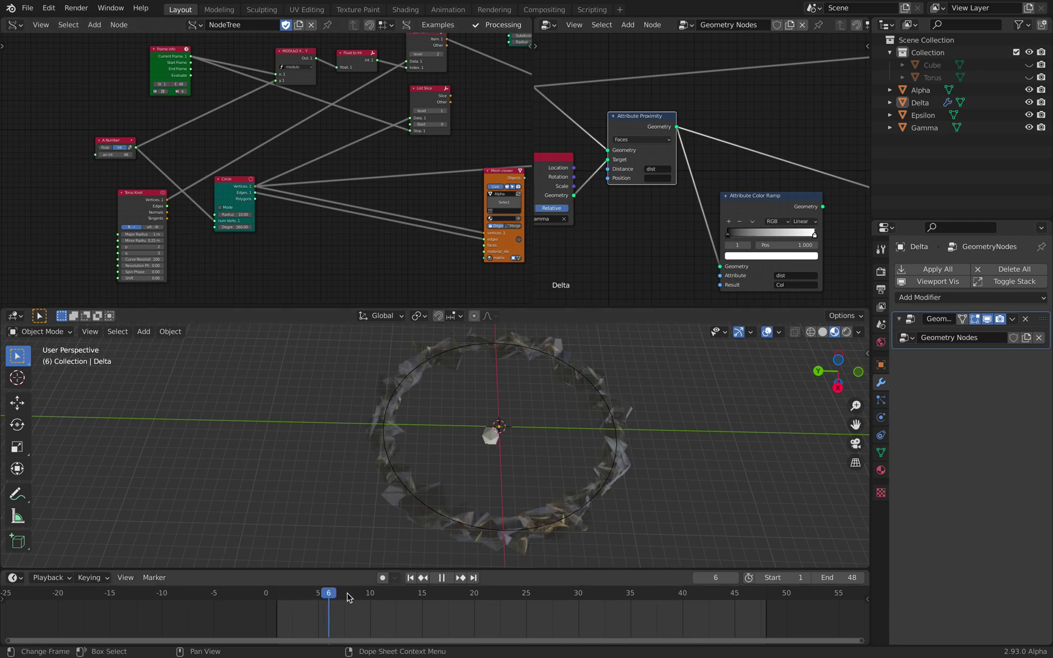
pyautogui.press('space')
# Set the Torus Knot's major radius to 3.8 m, minor radius to 2.1 m, p to 1 and q to 4.
pyautogui.scroll(1, 152, 271)
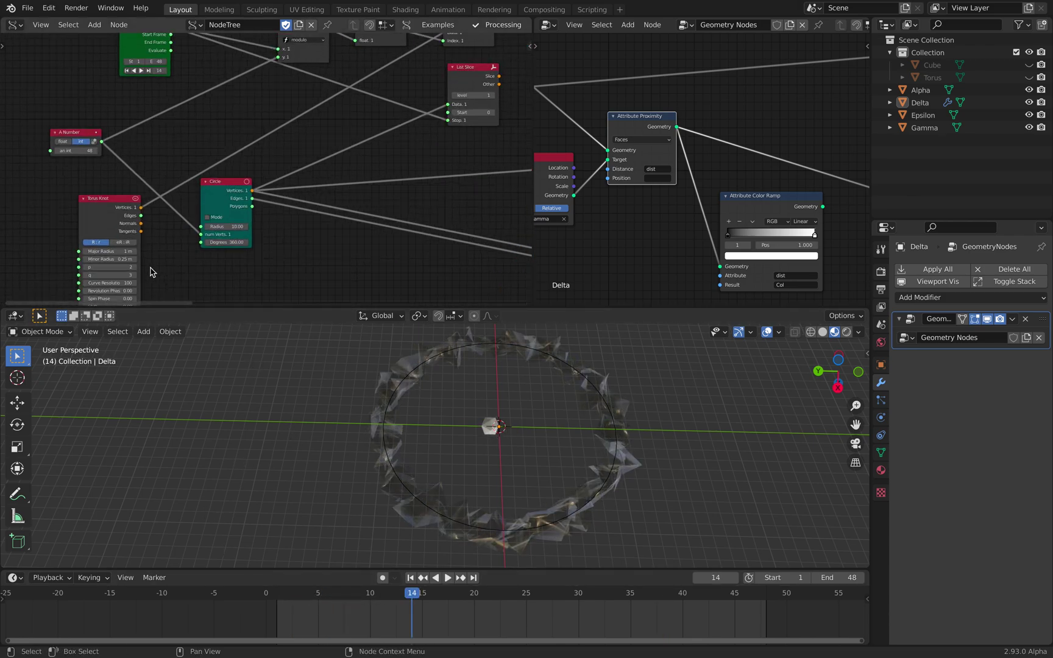
pyautogui.click(134, 269)
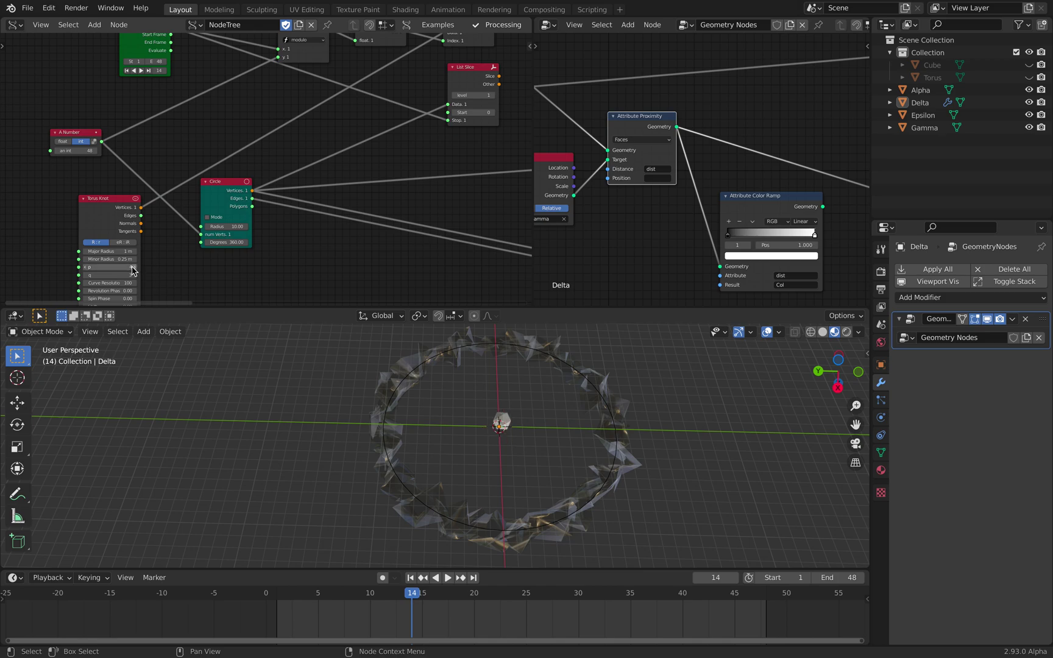
pyautogui.hotkey('ctrl', 'z')
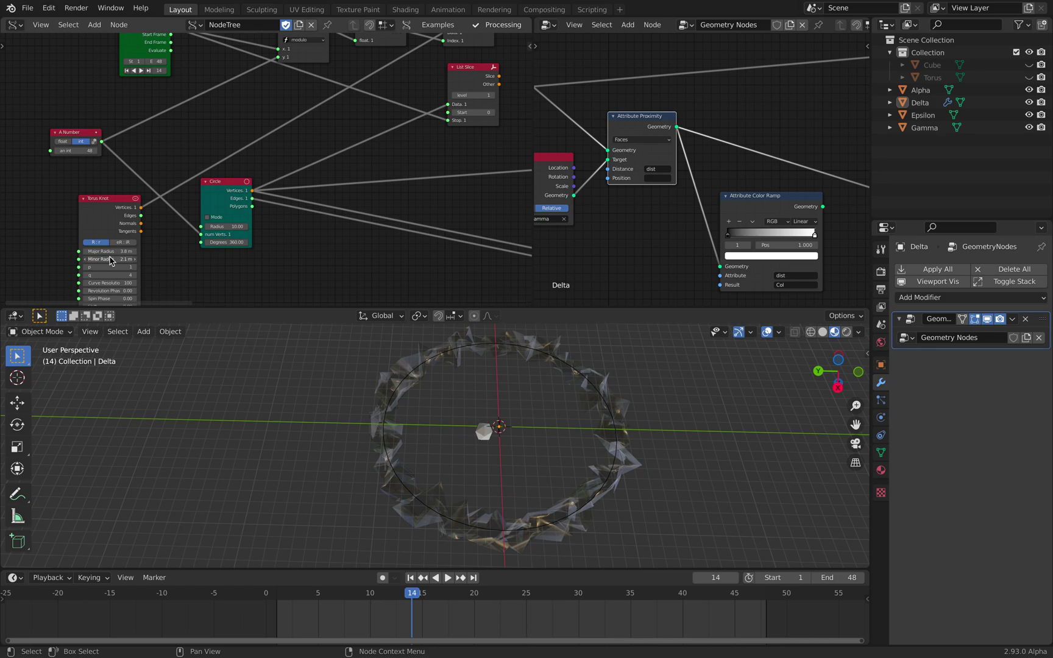
# Connect the Torus Knot's vertices directly to the matrix input of the Gamma Mesh viewer.
pyautogui.moveTo(224, 194); pyautogui.dragTo(176, 203, button='middle')
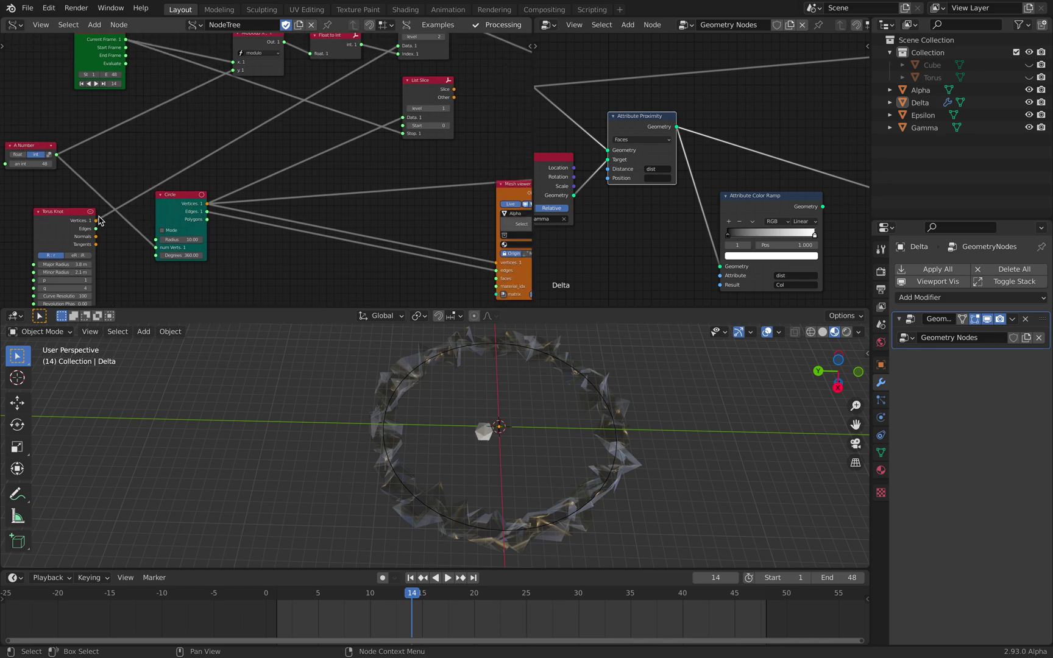
pyautogui.scroll(-3, 103, 219)
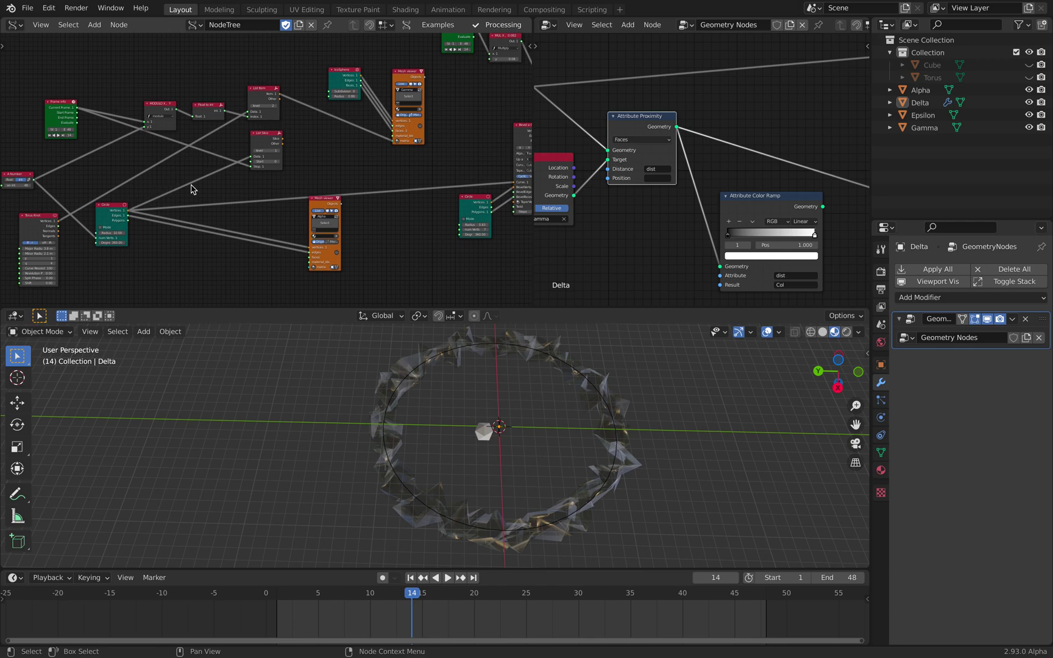
pyautogui.moveTo(59, 225); pyautogui.dragTo(394, 143)
pyautogui.moveTo(504, 387); pyautogui.dragTo(480, 391, button='middle')
pyautogui.moveTo(206, 175)
pyautogui.mouseDown(button='middle')
pyautogui.moveTo(196, 163)
pyautogui.moveTo(190, 178)
pyautogui.mouseUp(button='middle')
pyautogui.scroll(-3, 195, 165)
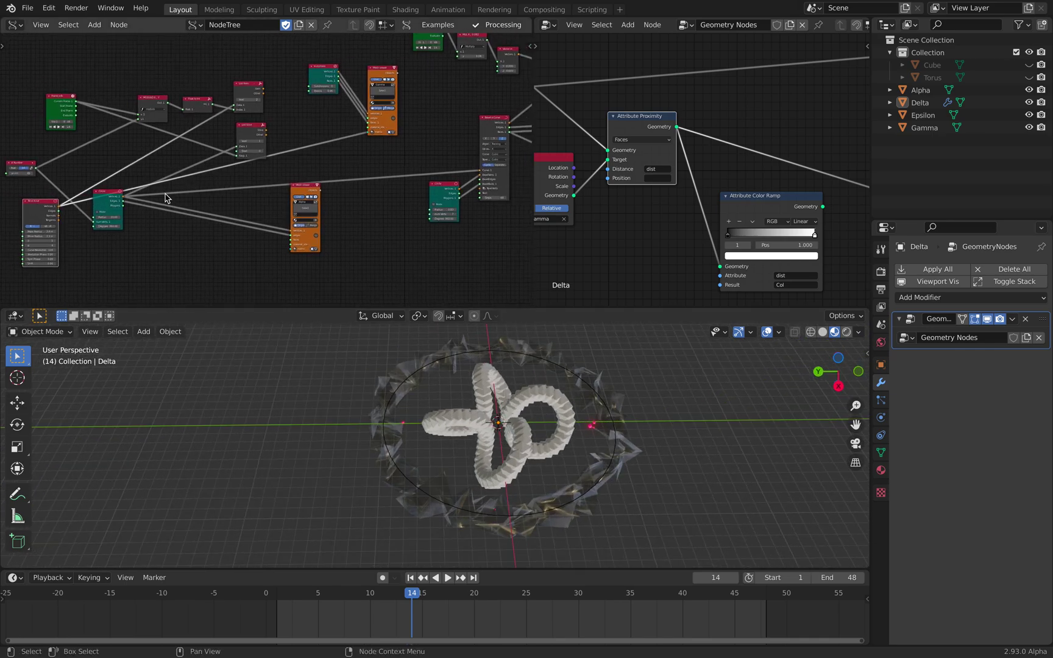
# Use the Torus Knot's vertices instead of the Circle's as the path of the ring-generating node, and go to frame 5.
pyautogui.moveTo(59, 209); pyautogui.dragTo(479, 174)
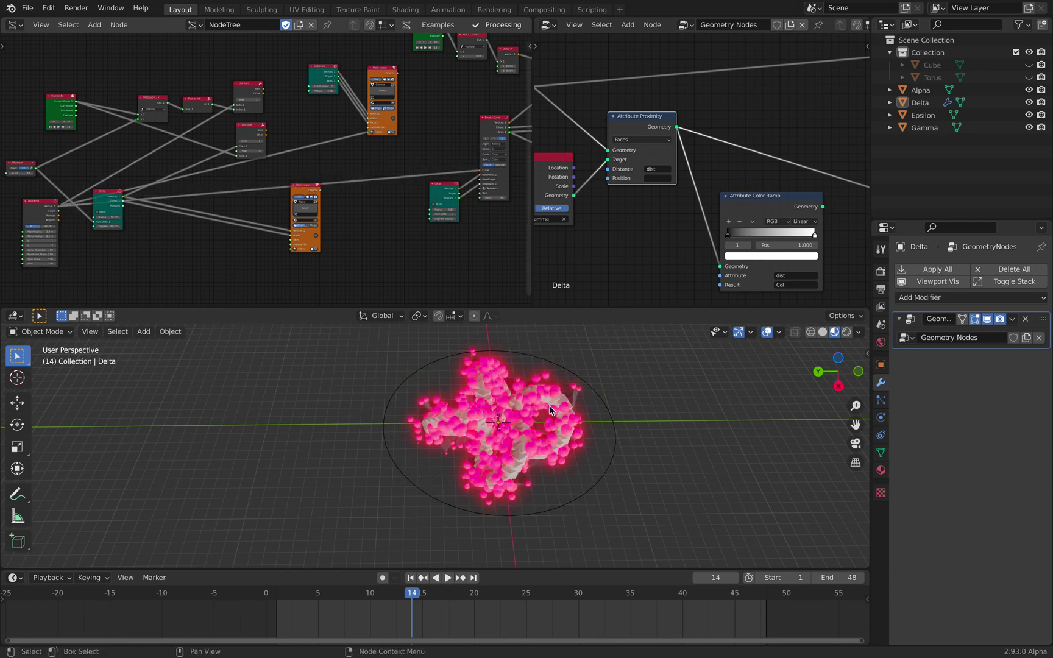
pyautogui.moveTo(522, 360); pyautogui.dragTo(544, 435, button='middle')
pyautogui.press('space')
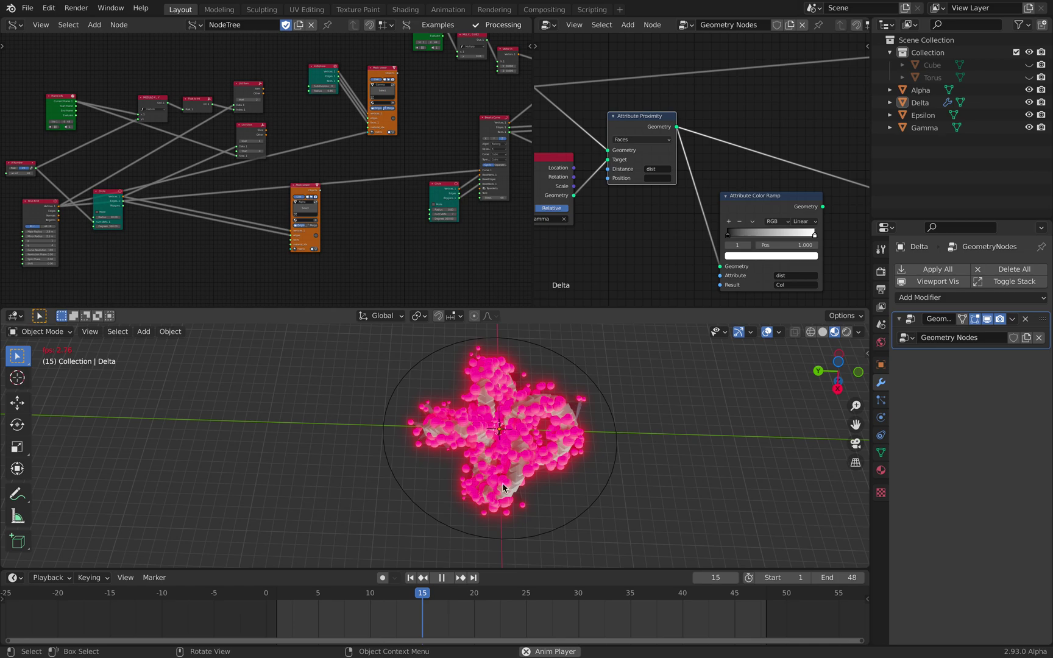
pyautogui.click(291, 596)
pyautogui.press('space')
# Set the Torus Knot's major radius to 10 m and play the animation up to frame 10.
pyautogui.moveTo(83, 223); pyautogui.dragTo(227, 213, button='middle')
pyautogui.scroll(3, 227, 213)
pyautogui.scroll(1, 225, 213)
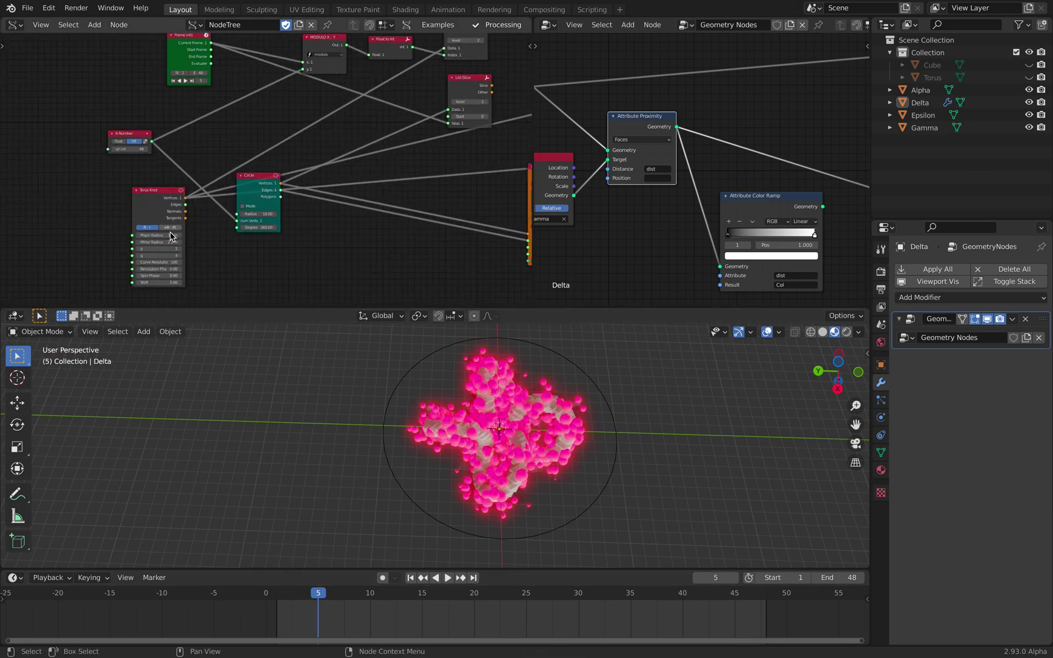
pyautogui.press('Return')
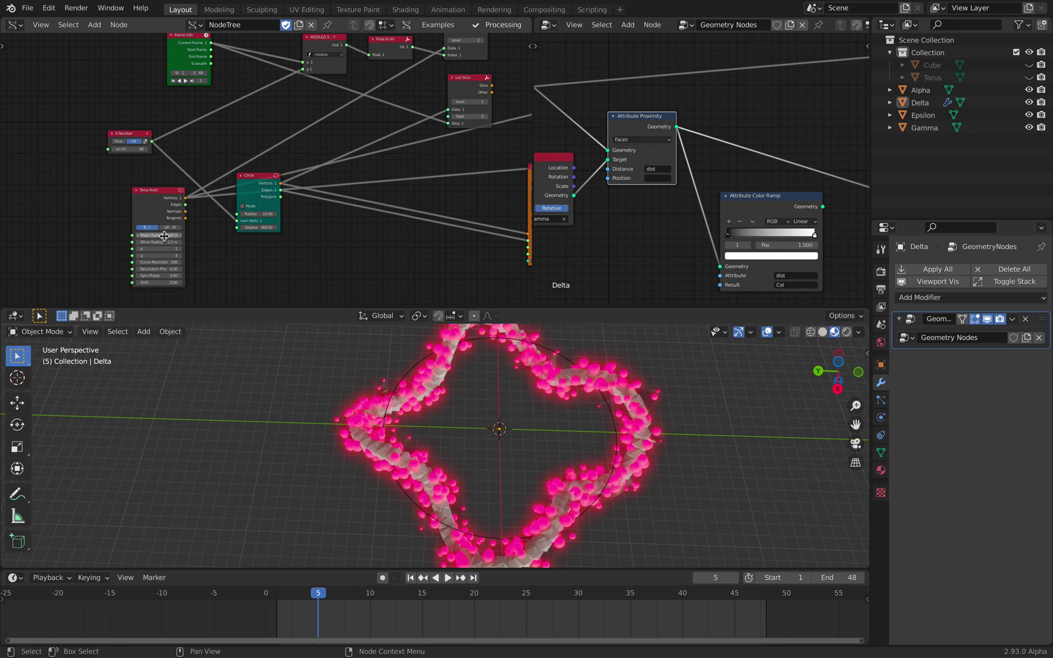
pyautogui.moveTo(442, 430); pyautogui.dragTo(398, 456, button='middle')
pyautogui.press('space')
pyautogui.press('space')
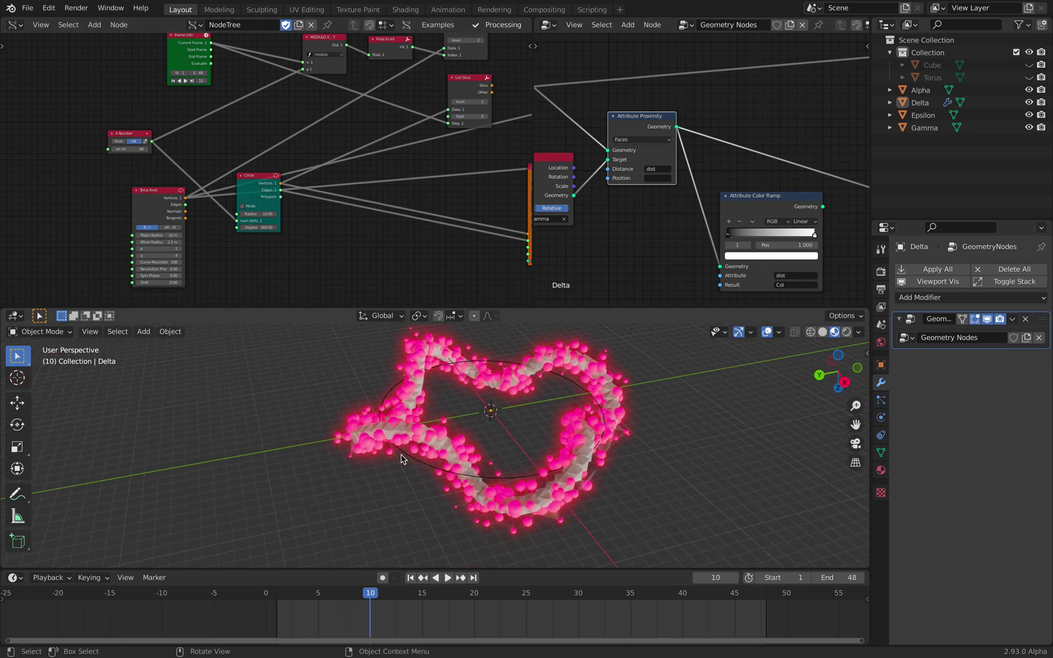
# Set the Torus Knot's q to 7 and play the animation up to frame 13.
pyautogui.moveTo(439, 397); pyautogui.dragTo(548, 378, button='middle')
pyautogui.scroll(3, 255, 250)
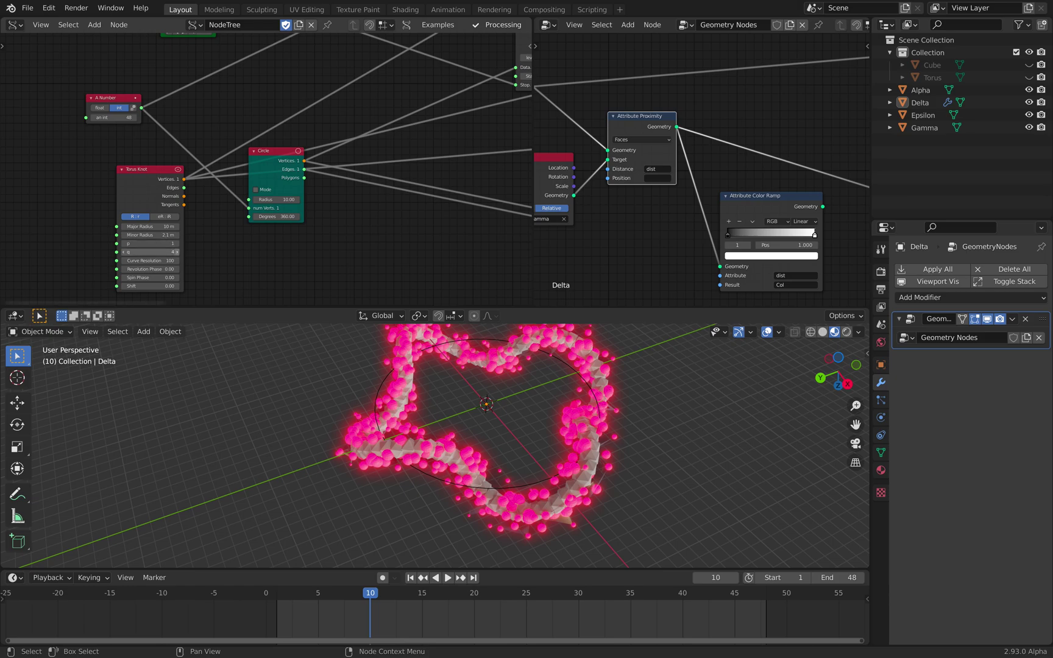
pyautogui.click(177, 252)
pyautogui.click(177, 252)
pyautogui.click(177, 251)
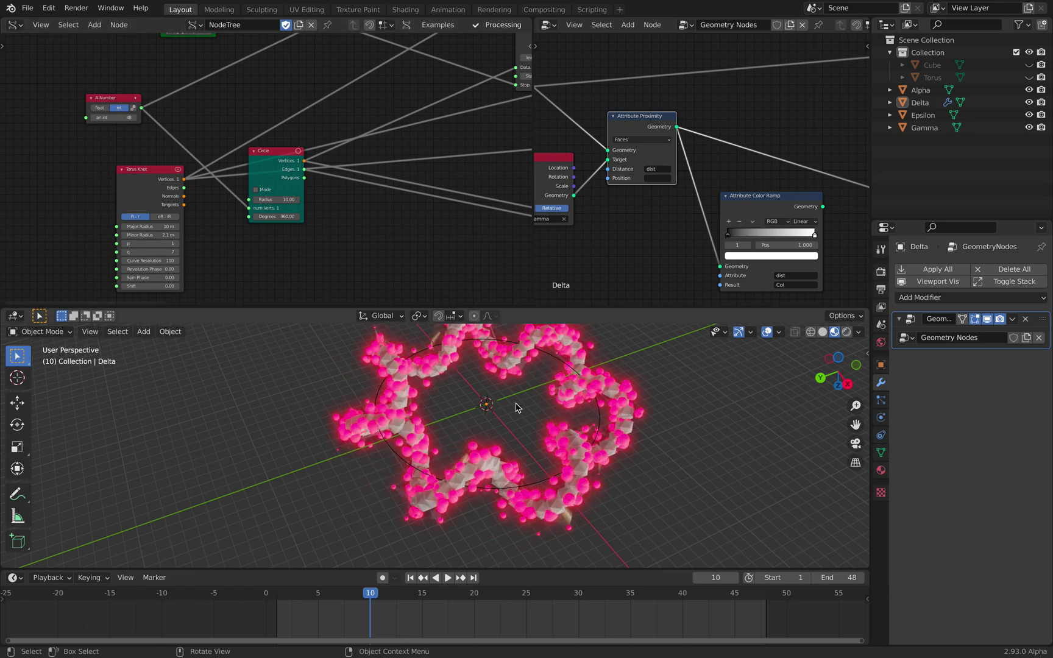
pyautogui.press('space')
pyautogui.press('space')
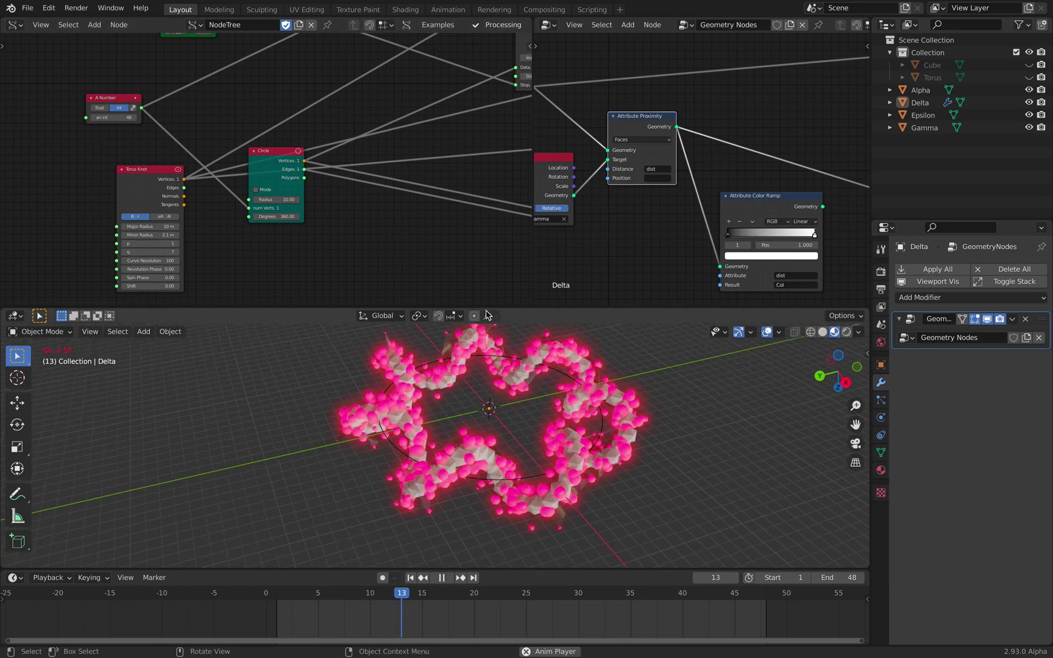
# Connect the List Item's item output to the matrix input of the Gamma Mesh viewer and preview the animation.
pyautogui.moveTo(384, 176); pyautogui.dragTo(250, 231, button='middle')
pyautogui.moveTo(279, 171); pyautogui.dragTo(254, 204, button='middle')
pyautogui.scroll(-1, 254, 204)
pyautogui.moveTo(348, 151); pyautogui.dragTo(294, 201, button='middle')
pyautogui.moveTo(296, 147); pyautogui.dragTo(295, 132)
pyautogui.moveTo(294, 176); pyautogui.dragTo(285, 163)
pyautogui.moveTo(302, 131); pyautogui.dragTo(448, 57, button='middle')
pyautogui.scroll(-3, 208, 211)
pyautogui.moveTo(114, 232)
pyautogui.mouseDown()
pyautogui.moveTo(97, 240)
pyautogui.moveTo(98, 230)
pyautogui.mouseUp()
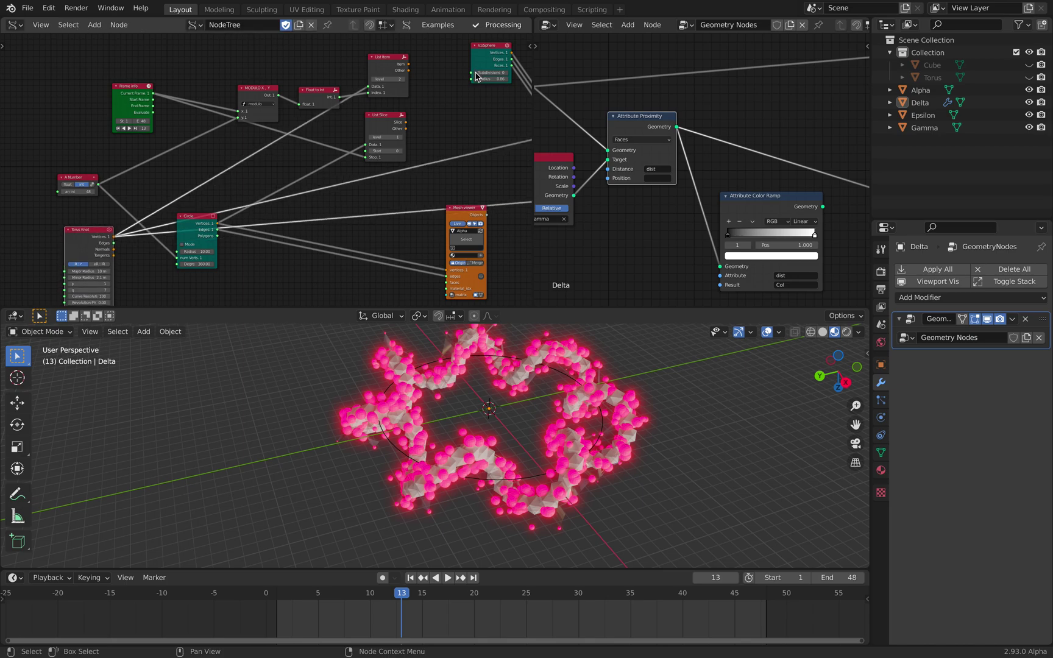
pyautogui.moveTo(452, 69); pyautogui.dragTo(306, 119, button='middle')
pyautogui.scroll(2, 266, 111)
pyautogui.moveTo(264, 107); pyautogui.dragTo(374, 160)
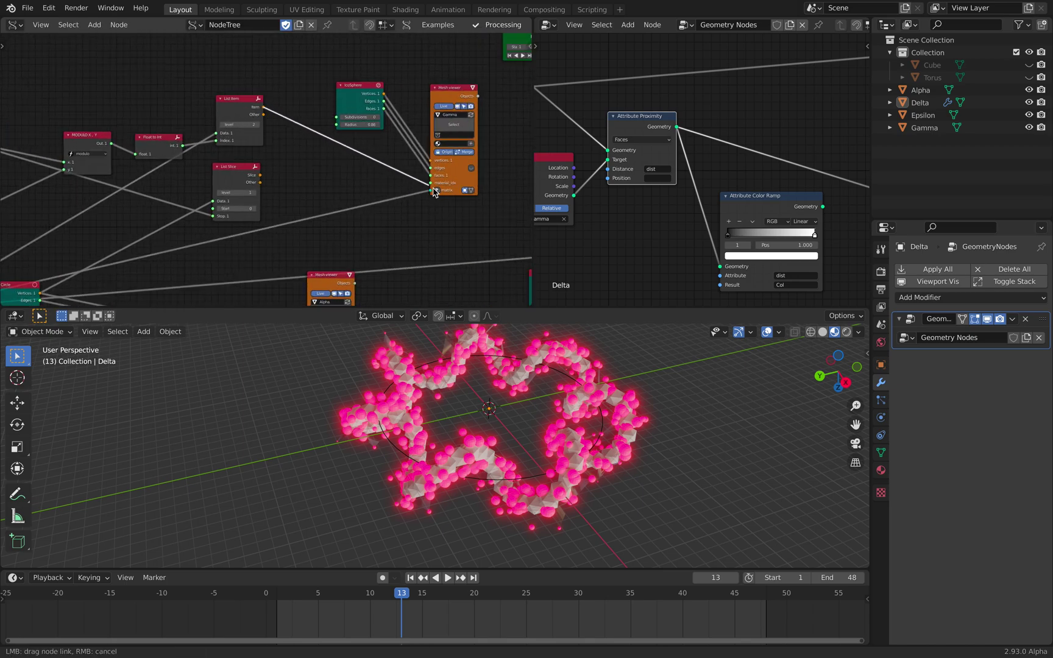
pyautogui.moveTo(294, 593); pyautogui.dragTo(374, 588)
pyautogui.press('space')
# Route the Torus Knot's vertices through the List Slice's data input into the Gamma Mesh viewer's matrix input and play the animation.
pyautogui.moveTo(268, 191); pyautogui.dragTo(433, 156, button='middle')
pyautogui.scroll(-3, 271, 185)
pyautogui.moveTo(208, 211); pyautogui.dragTo(253, 201, button='middle')
pyautogui.moveTo(111, 263); pyautogui.dragTo(393, 177)
pyautogui.moveTo(422, 178); pyautogui.dragTo(248, 188, button='middle')
pyautogui.scroll(2, 247, 188)
pyautogui.moveTo(230, 158); pyautogui.dragTo(388, 173)
pyautogui.click(447, 578)
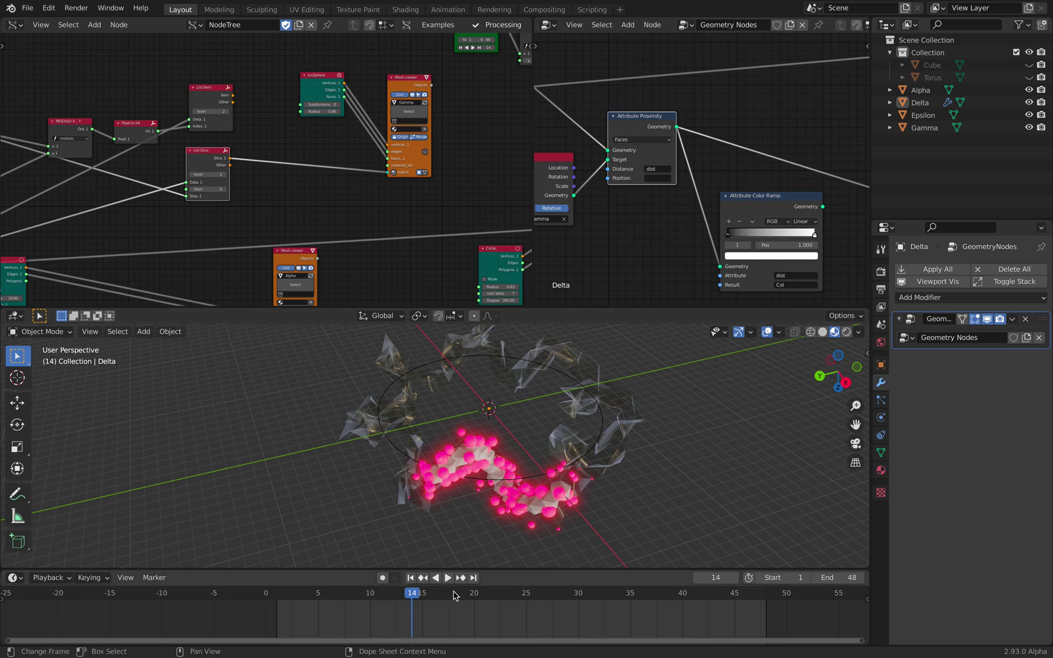
pyautogui.press('space')
# Set the A Number node's integer to 100 and replay the animation from about frame 8.
pyautogui.moveTo(224, 178); pyautogui.dragTo(341, 171, button='middle')
pyautogui.moveTo(161, 196); pyautogui.dragTo(393, 173, button='middle')
pyautogui.moveTo(262, 208); pyautogui.dragTo(273, 143, button='middle')
pyautogui.scroll(3, 238, 240)
pyautogui.moveTo(238, 247); pyautogui.dragTo(263, 248, button='middle')
pyautogui.scroll(3, 258, 241)
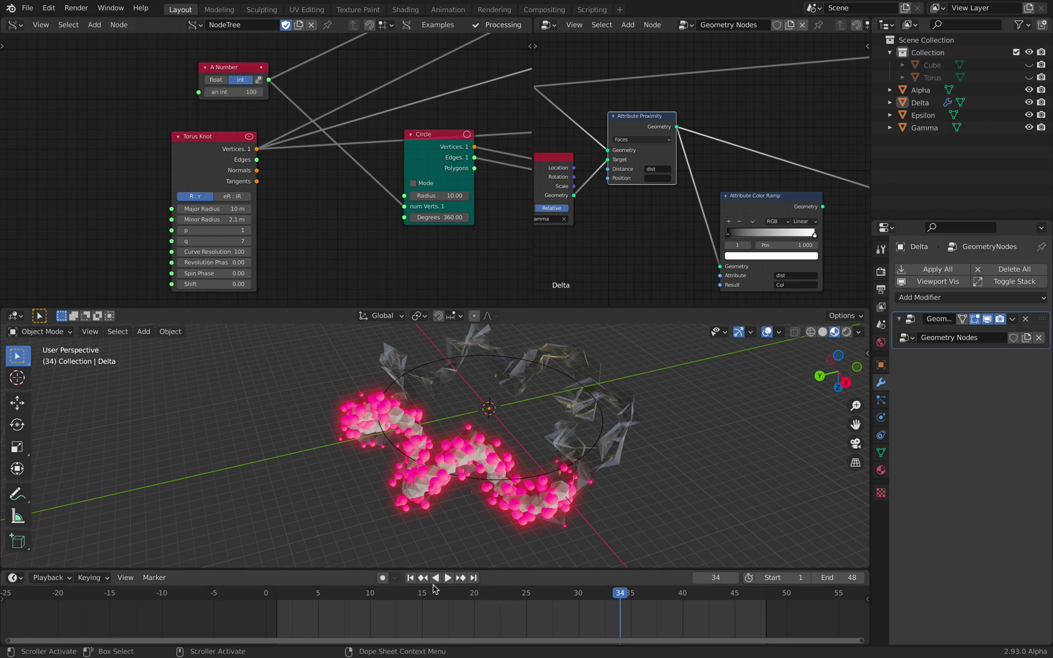
pyautogui.click(351, 595)
pyautogui.press('space')
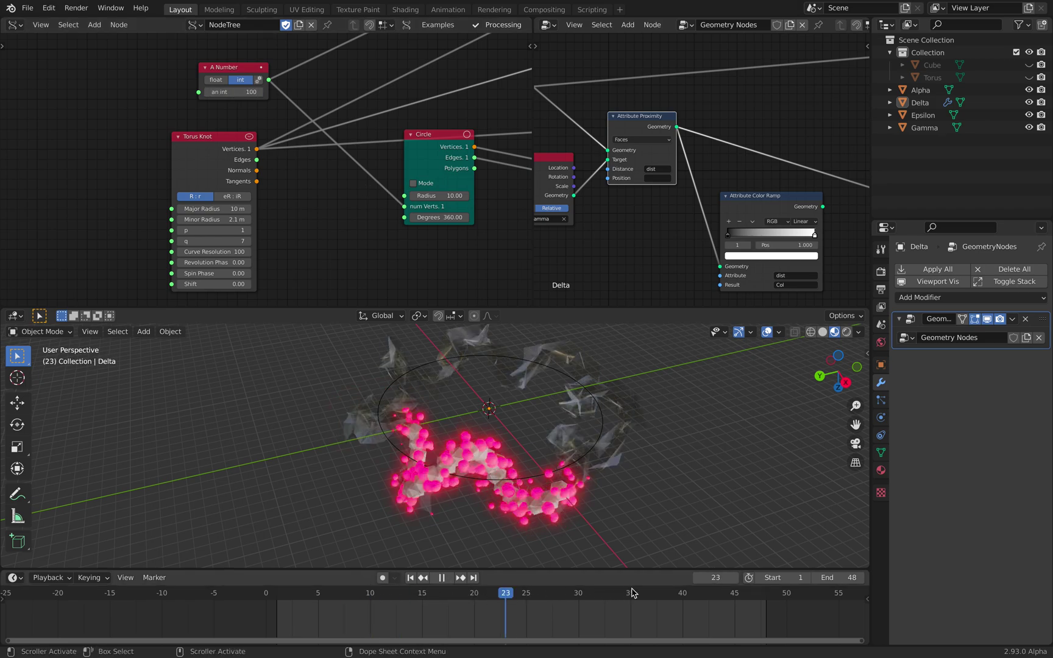
pyautogui.press('space')
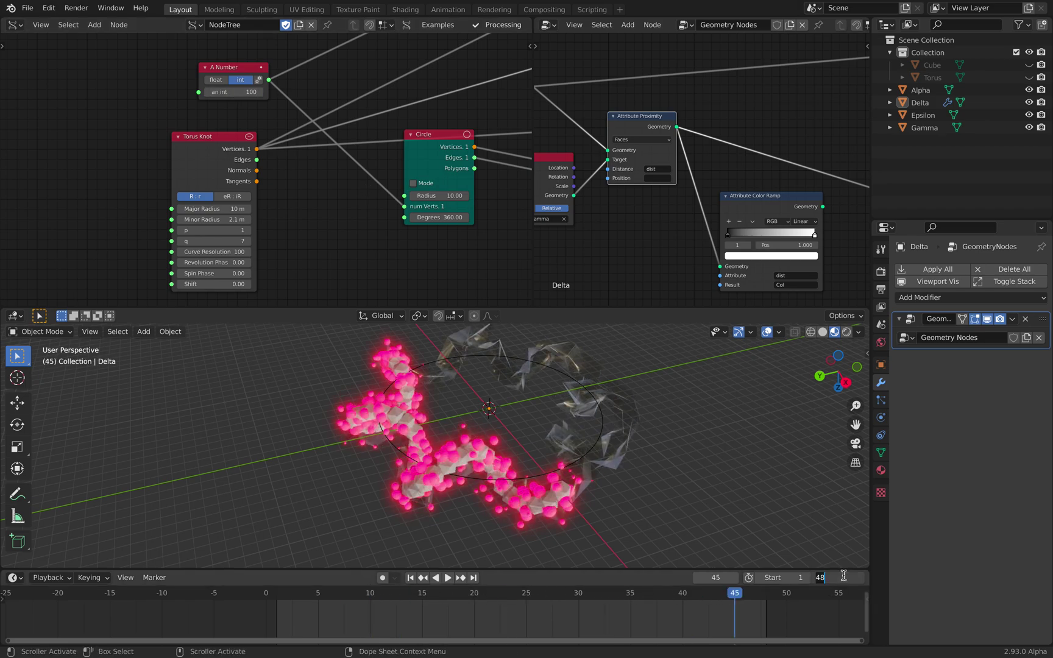
# Set the timeline's end frame to 100, fit the longer range in view and play the animation up to frame 80.
pyautogui.click(843, 576)
pyautogui.write('100')
pyautogui.press('Return')
pyautogui.scroll(-4, 694, 611)
pyautogui.scroll(-6, 486, 601)
pyautogui.moveTo(661, 610); pyautogui.dragTo(484, 599, button='middle')
pyautogui.keyDown('ctrl'); pyautogui.hscroll(2, 483, 599); pyautogui.keyUp('ctrl')
pyautogui.press('space')
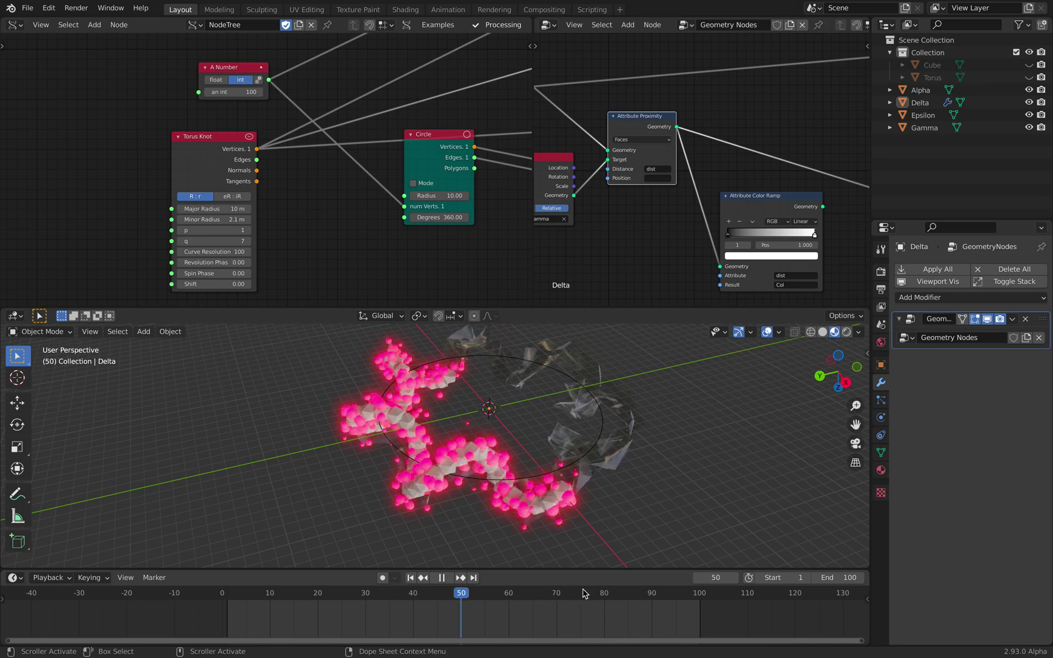
pyautogui.press('space')
# Go to frame 89 and view the animated shape from a low side angle.
pyautogui.moveTo(652, 544); pyautogui.dragTo(644, 591, button='middle')
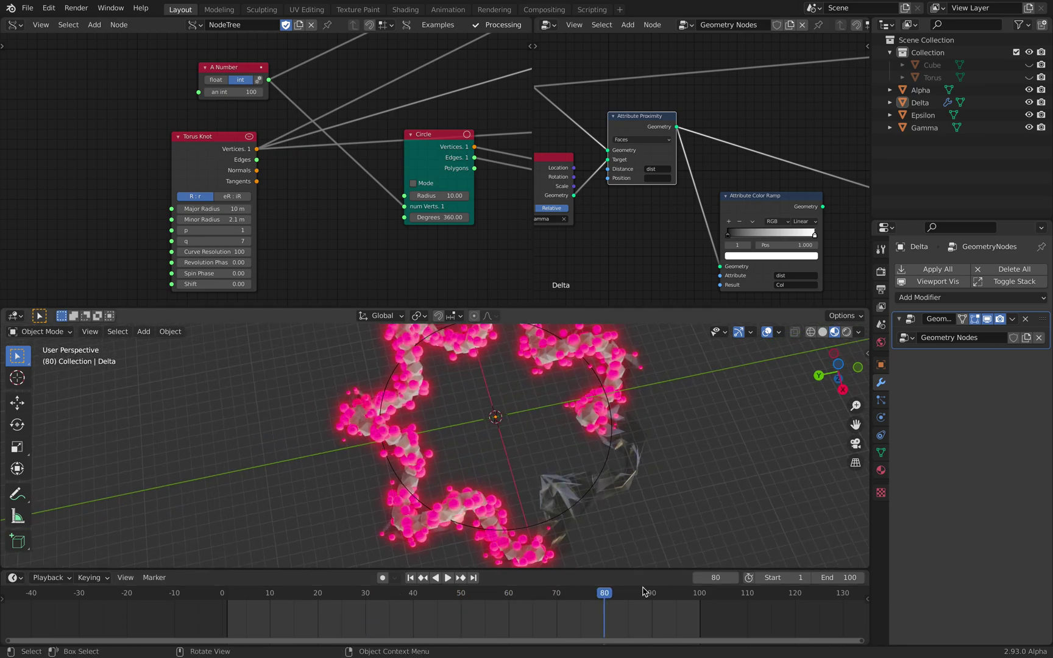
pyautogui.click(650, 590)
pyautogui.moveTo(644, 481); pyautogui.dragTo(636, 403, button='middle')
# Review the whole Sverchok node tree, enlarge the Geometry Nodes editor and examine Delta's nodes around Attribute Proximity.
pyautogui.scroll(-4, 423, 187)
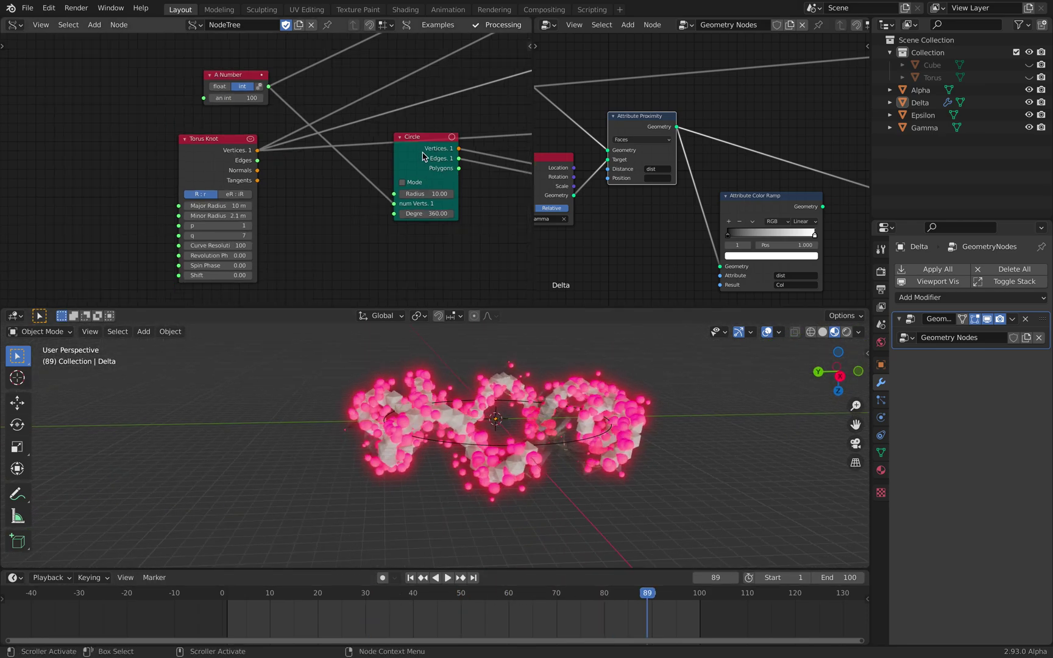
pyautogui.scroll(-5, 282, 181)
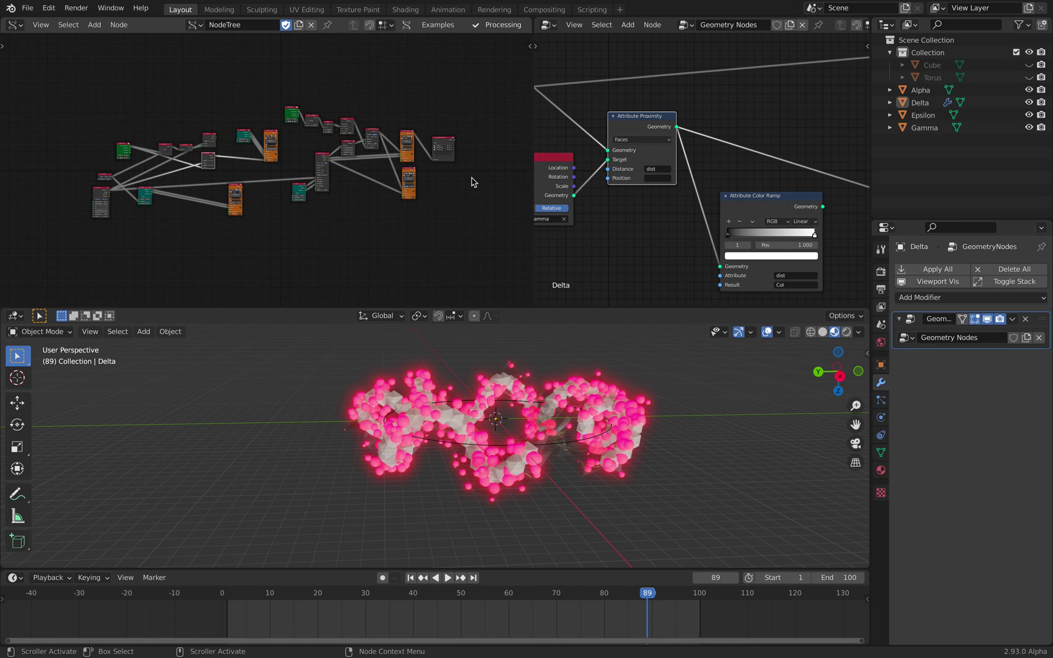
pyautogui.moveTo(531, 141); pyautogui.dragTo(409, 141)
pyautogui.moveTo(583, 181); pyautogui.dragTo(670, 157, button='middle')
pyautogui.scroll(-7, 606, 211)
pyautogui.scroll(6, 606, 198)
pyautogui.scroll(3, 618, 160)
pyautogui.scroll(2, 576, 142)
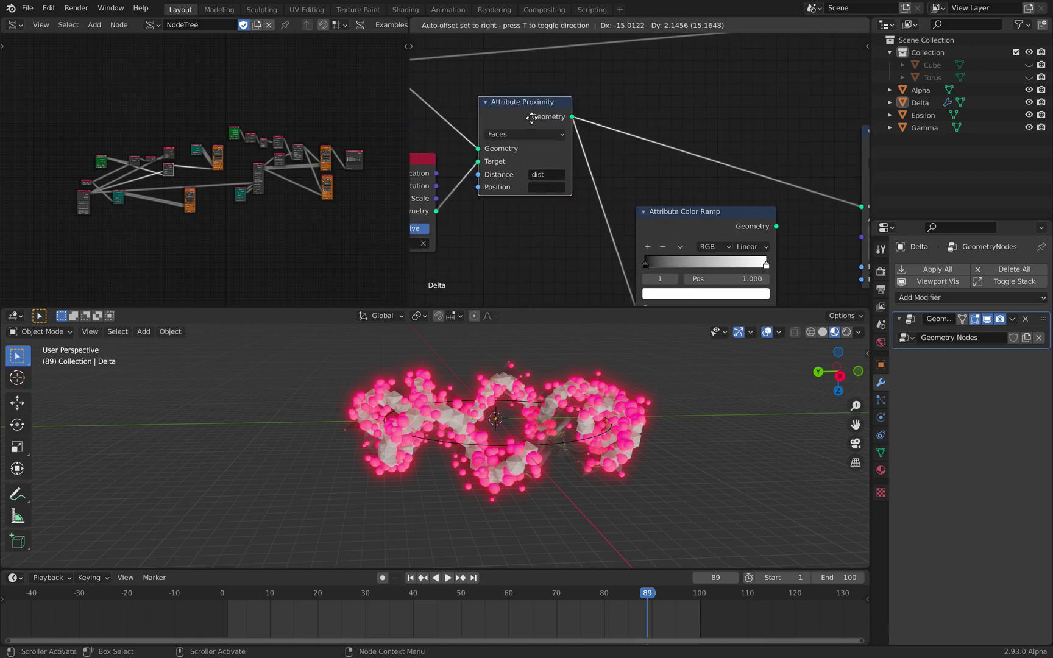
pyautogui.scroll(-4, 620, 127)
pyautogui.scroll(6, 609, 421)
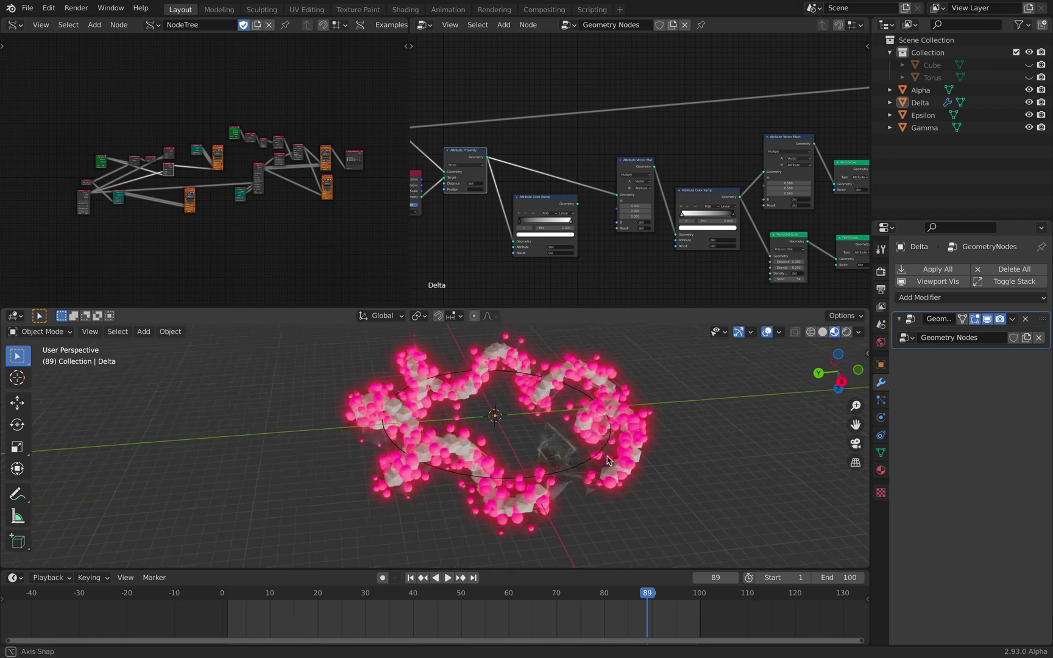
# Inspect the shape up close, widen the Geometry Nodes editor further and examine Delta's node chain through to the group output.
pyautogui.moveTo(601, 420); pyautogui.dragTo(623, 419, button='middle')
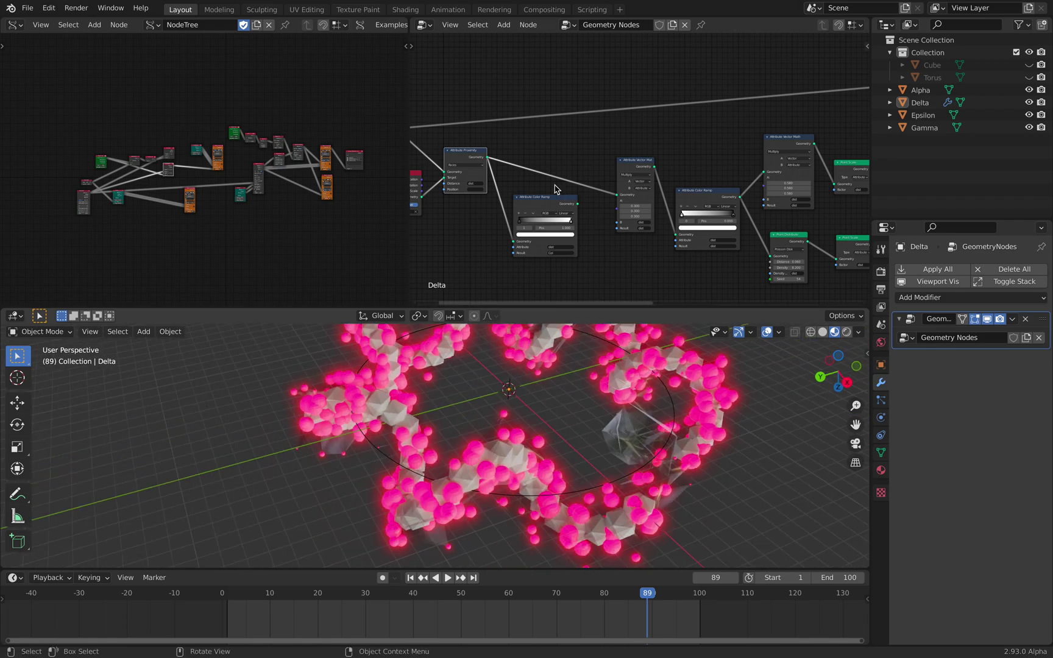
pyautogui.moveTo(408, 90); pyautogui.dragTo(279, 93)
pyautogui.scroll(-4, 630, 177)
pyautogui.moveTo(637, 193); pyautogui.dragTo(463, 200, button='middle')
pyautogui.scroll(-3, 589, 209)
pyautogui.moveTo(676, 194); pyautogui.dragTo(576, 204, button='middle')
pyautogui.scroll(4, 575, 204)
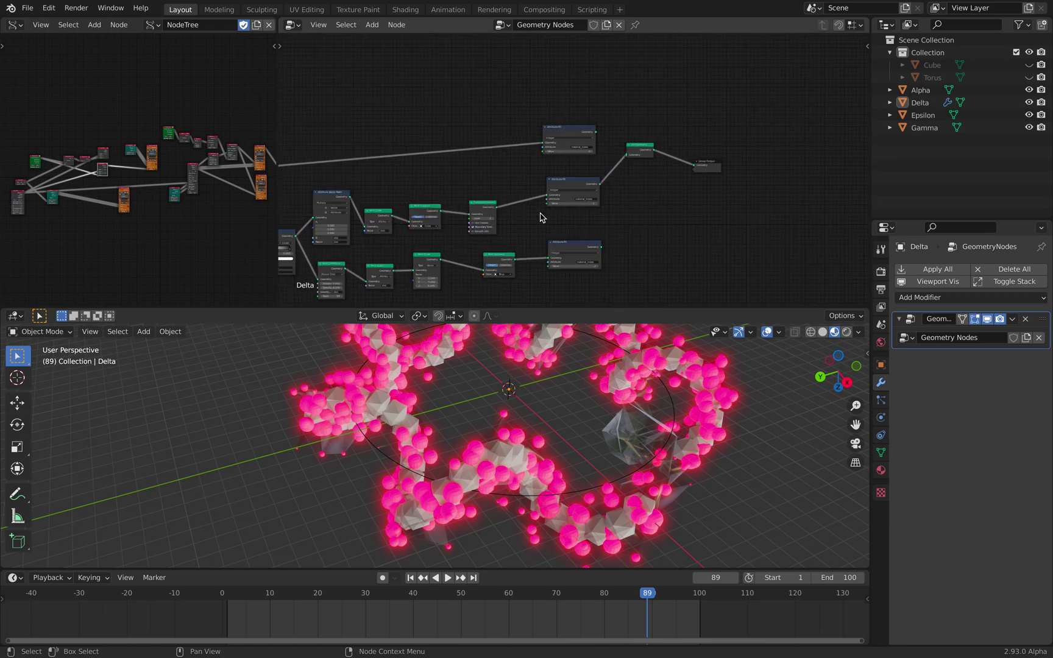